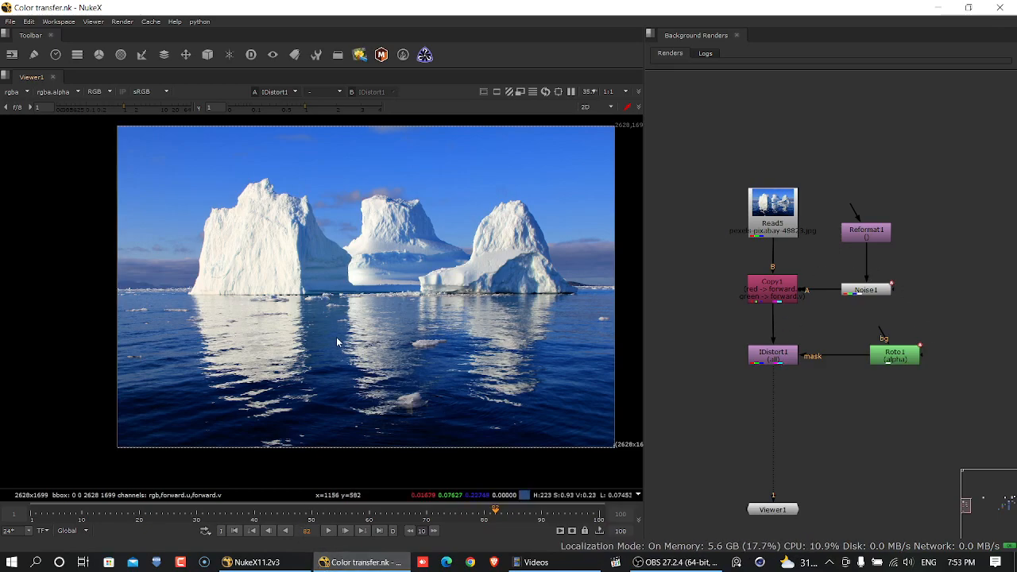
- Play the finished IDistort water animation from the first frame, enlarging the viewer to examine the ripples
left_click(234, 531)
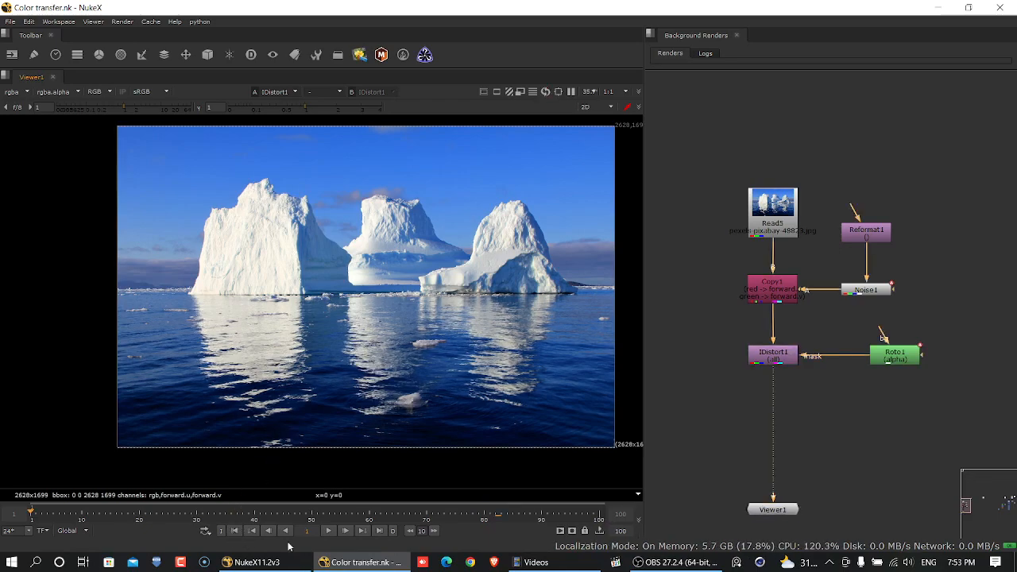
left_click(339, 532)
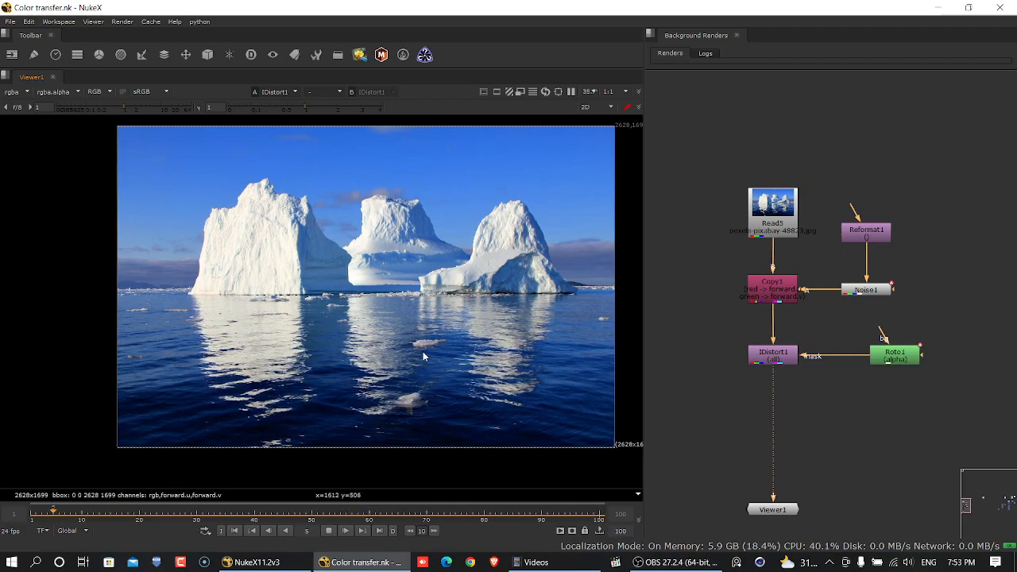
key("space")
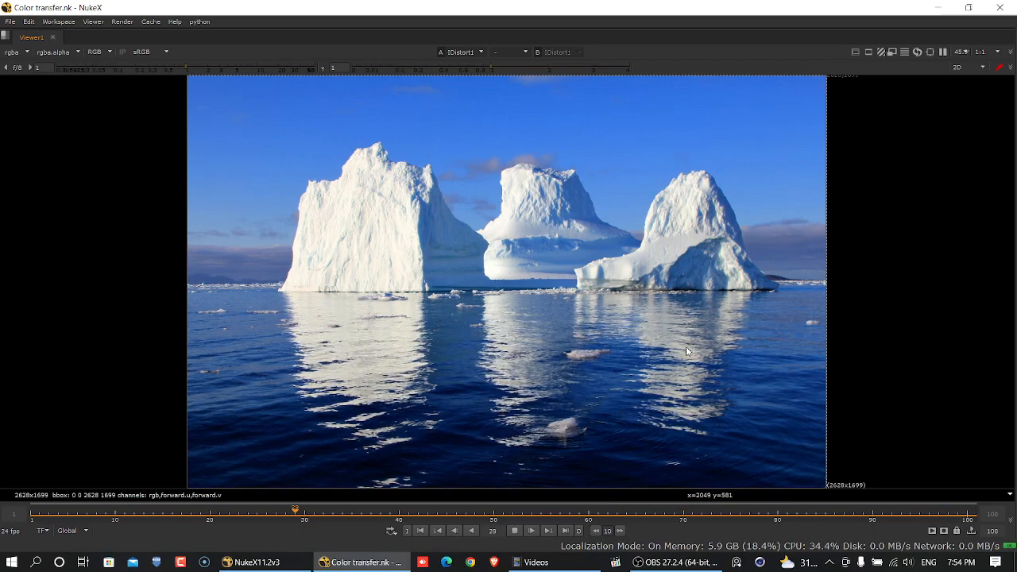
left_click(515, 532)
key("space")
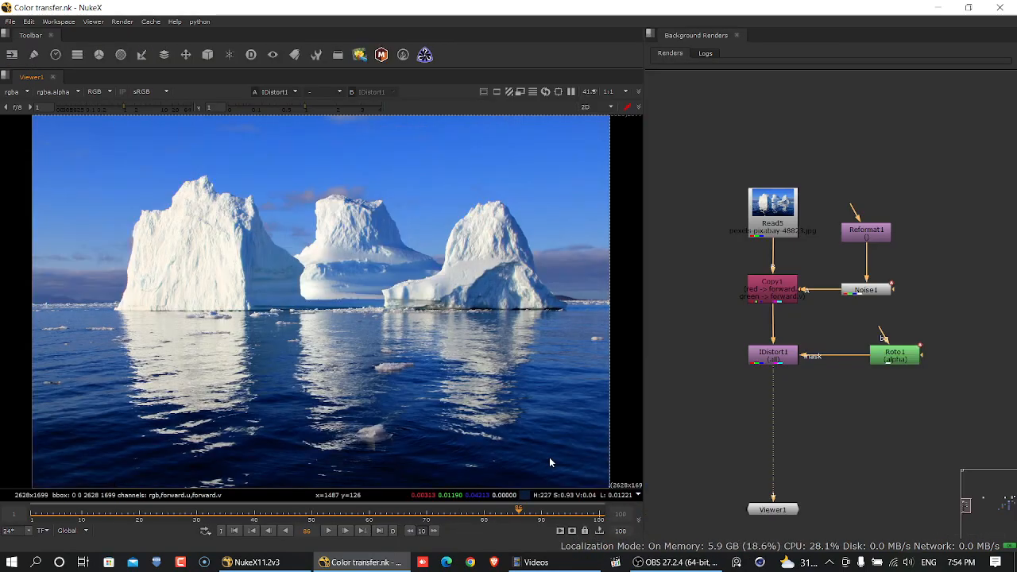
- Duplicate the iceberg Read node into an empty area of the node graph and view the copy
middle_click_drag(779, 385, 894, 367)
left_click(907, 198)
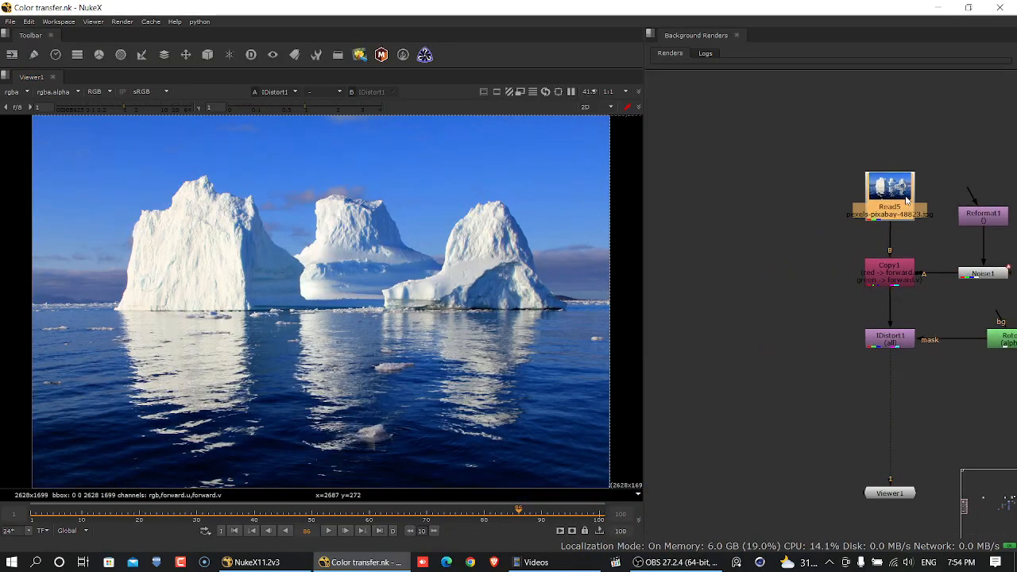
key("ctrl+c")
middle_click_drag(806, 285, 993, 284)
key("ctrl+v")
left_click_drag(812, 284, 806, 244)
key("1")
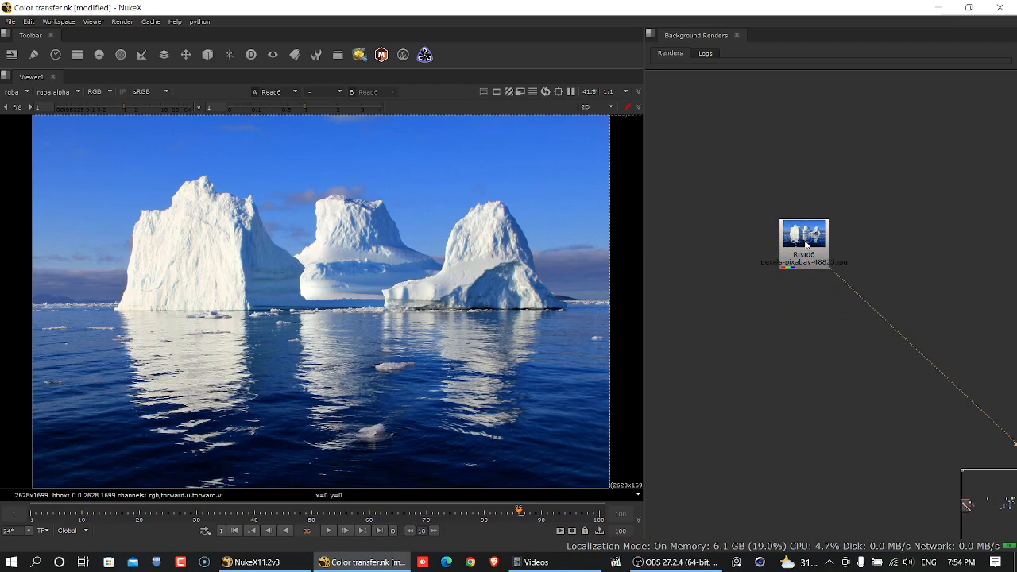
- Play the duplicated iceberg image from the first frame, then return to frame 1
left_click(235, 531)
left_click(329, 531)
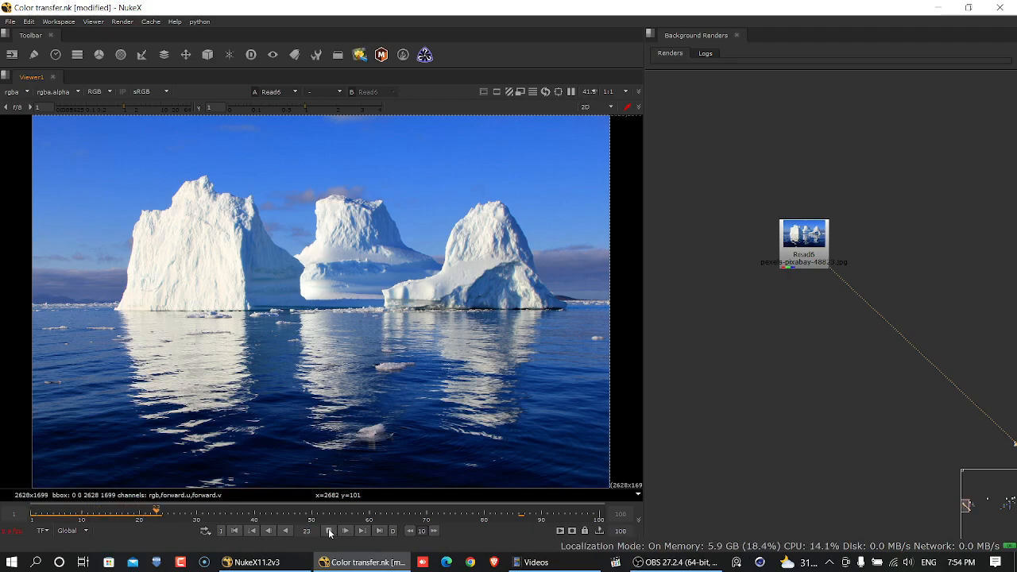
left_click(235, 531)
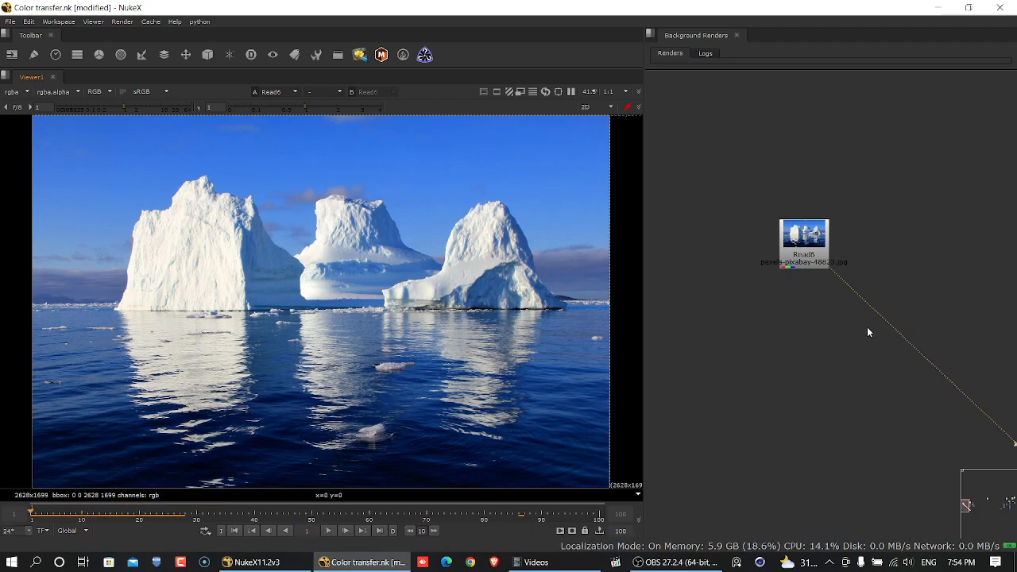
- Reposition the copied Read node and add an unconnected Noise node beside it, showing the noise in the viewer
middle_click_drag(867, 334, 824, 339)
middle_click_drag(851, 275, 896, 284)
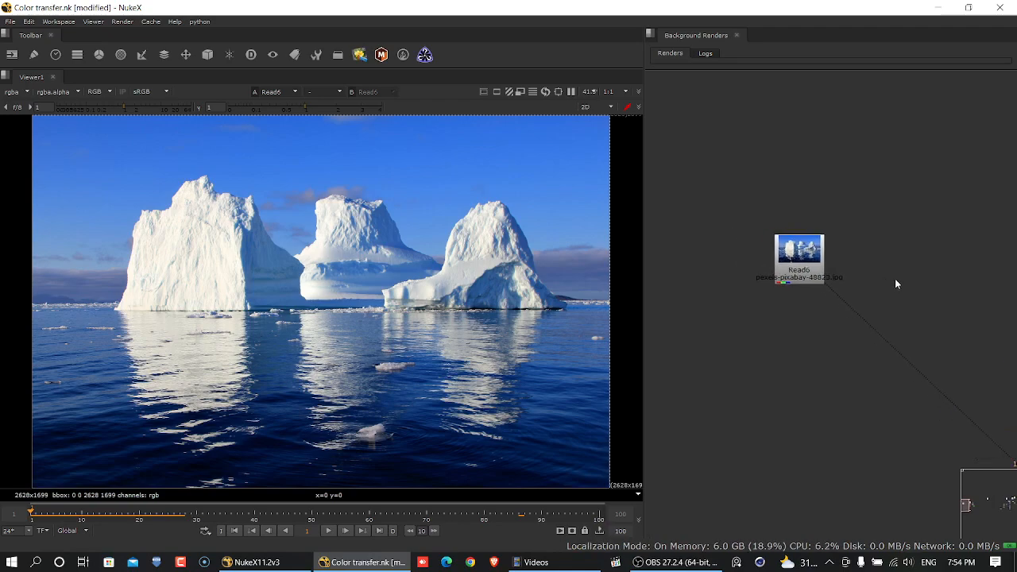
left_click_drag(797, 274, 776, 274)
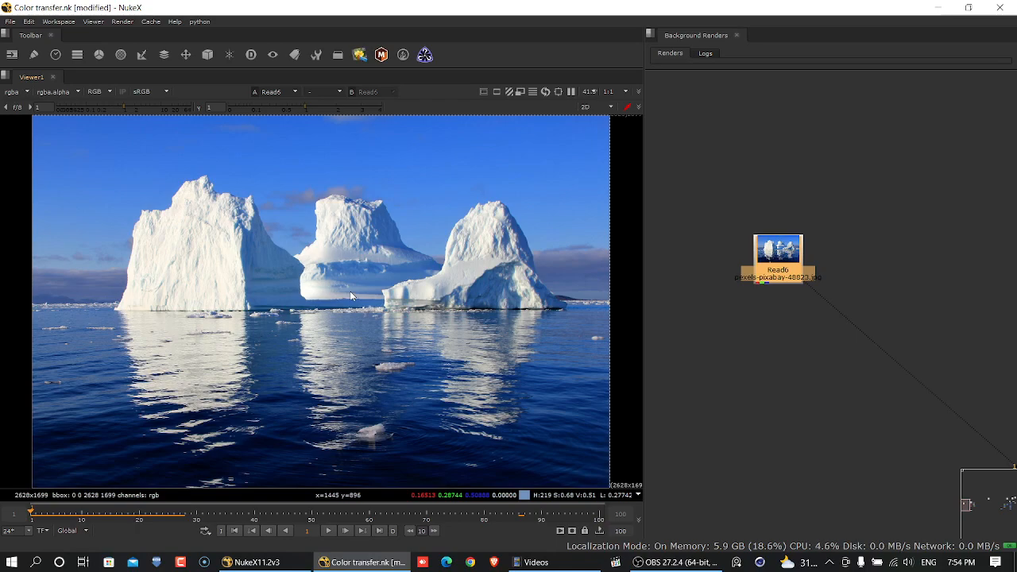
left_click(887, 260)
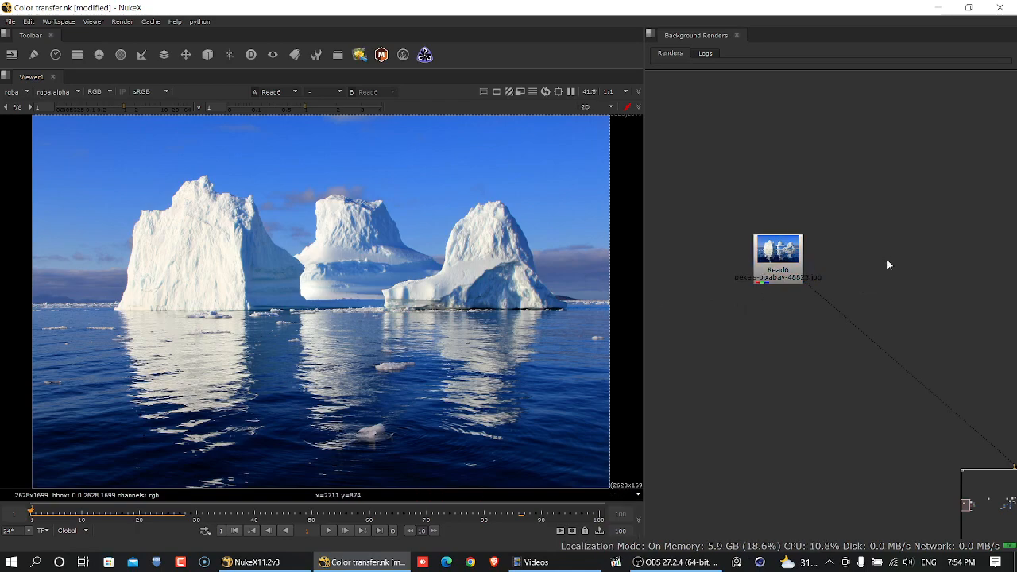
key("Tab")
type("noi")
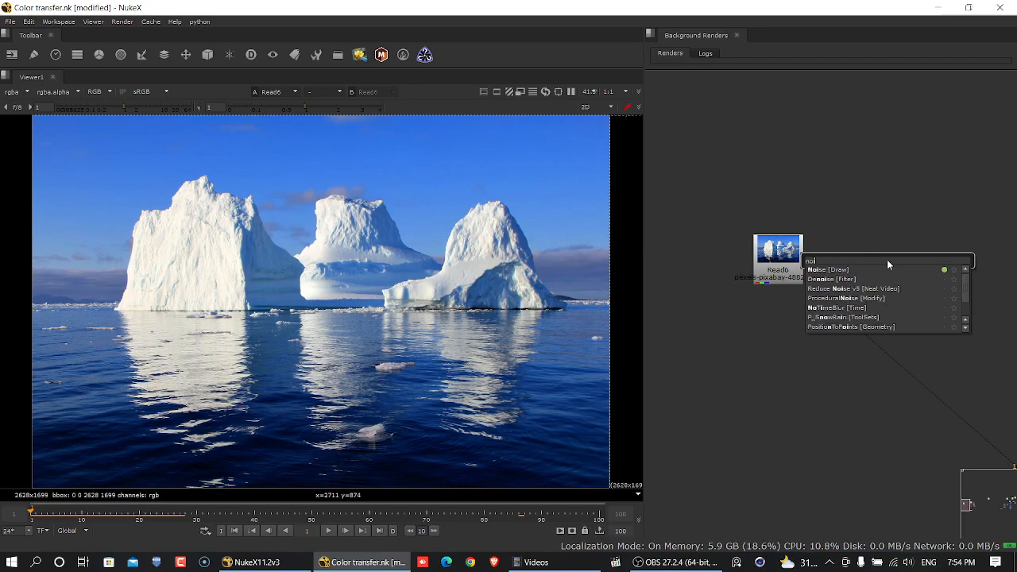
key("Return")
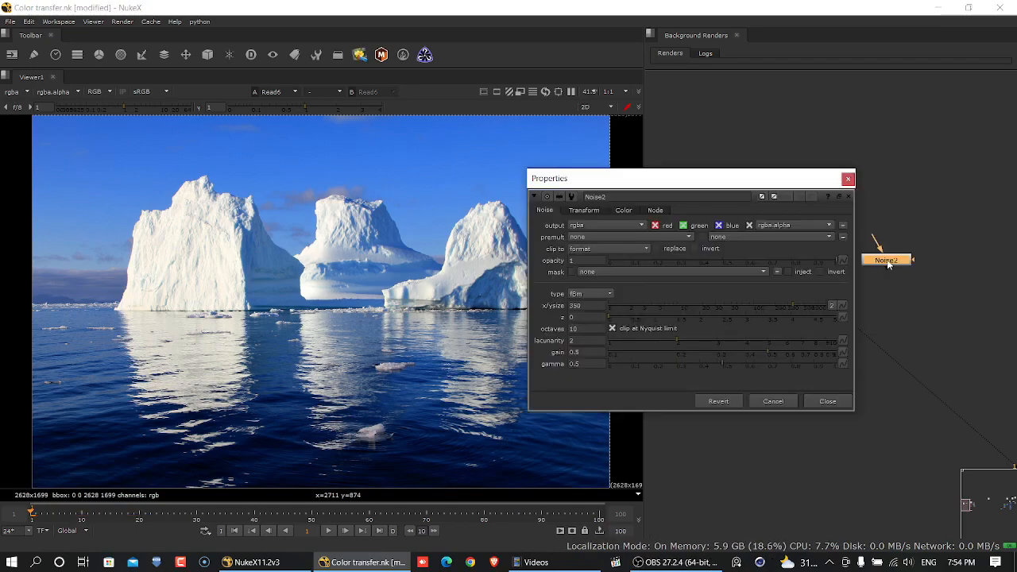
key("1")
left_click_drag(791, 184, 874, 390)
middle_click_drag(837, 275, 812, 216)
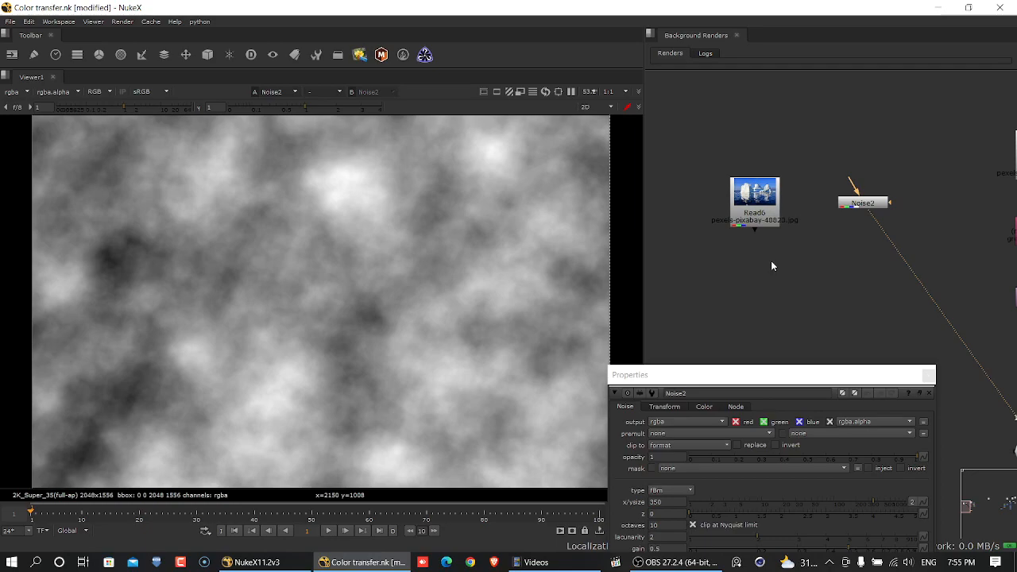
- View the iceberg image and check its resolution against the full size format in the project settings
left_click(745, 214)
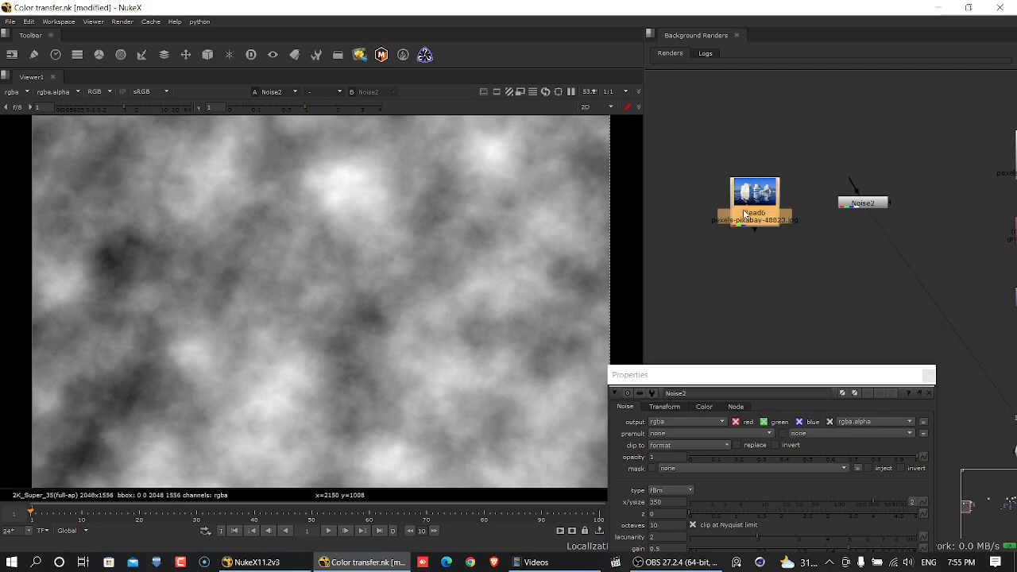
key("1")
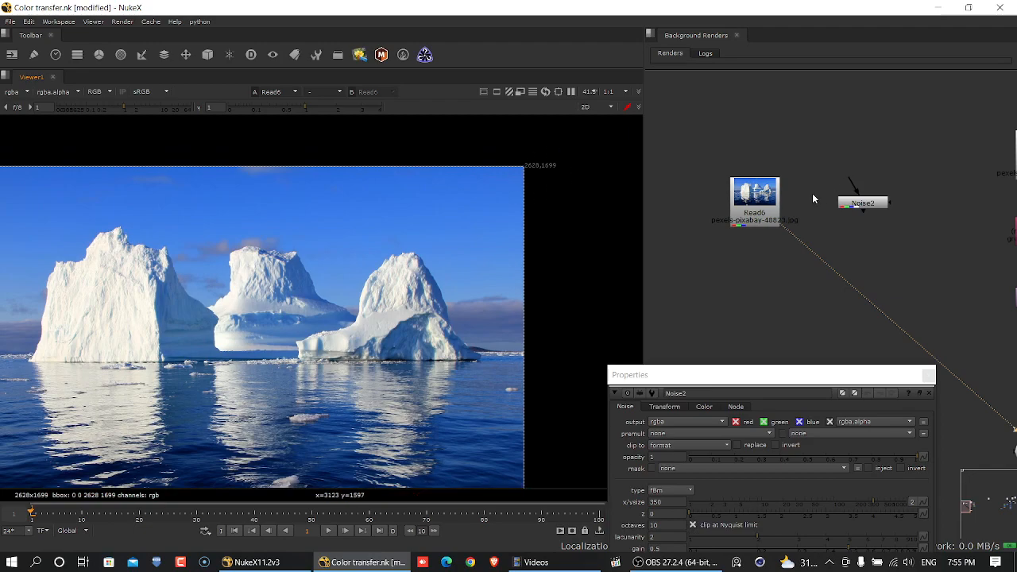
left_click(809, 129)
key("s")
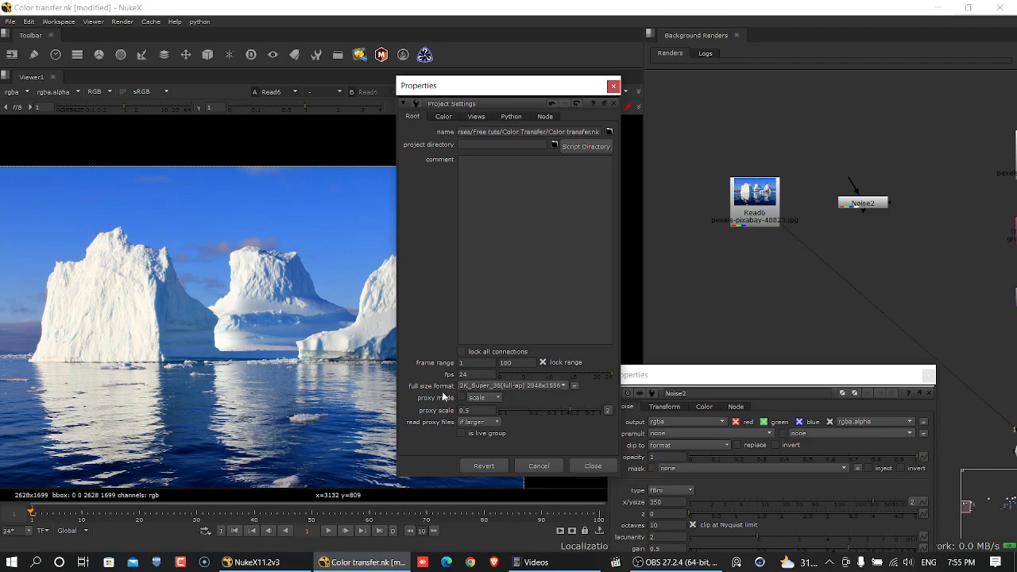
left_click(593, 466)
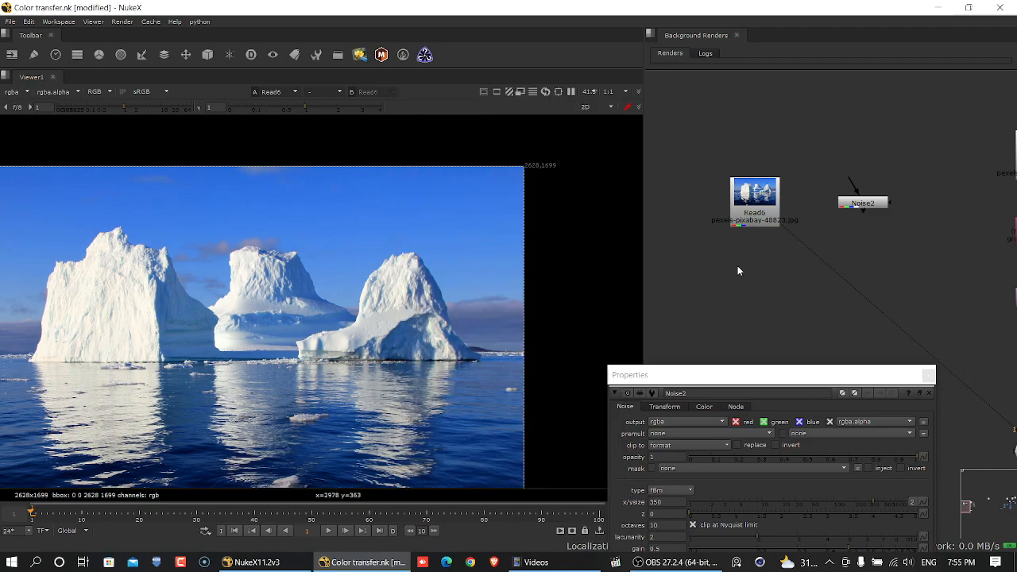
- Close the Noise properties, move the Noise node lower, and compare its frame size with the iceberg image
left_click_drag(765, 381, 515, 146)
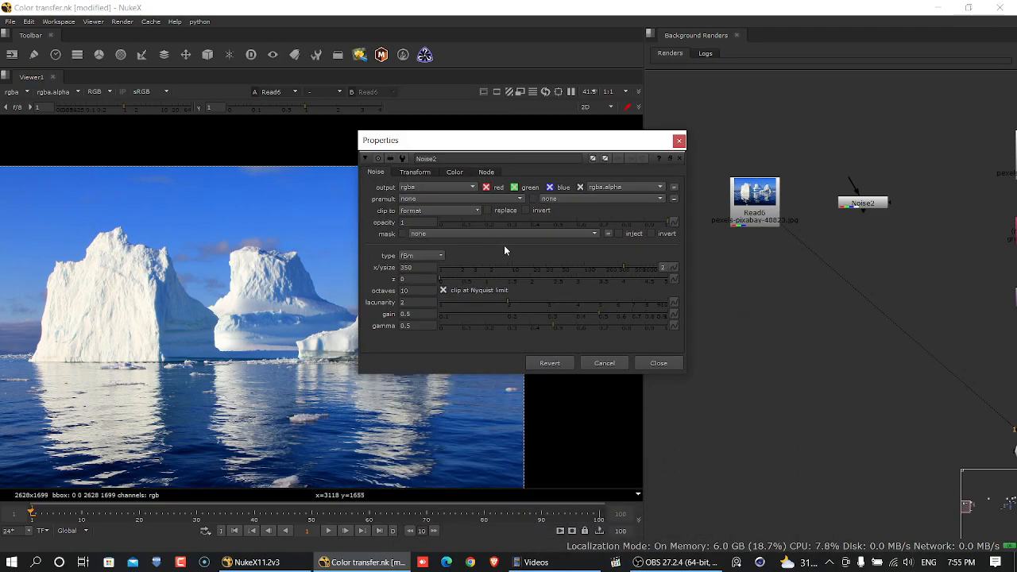
left_click(658, 363)
left_click_drag(877, 207, 893, 252)
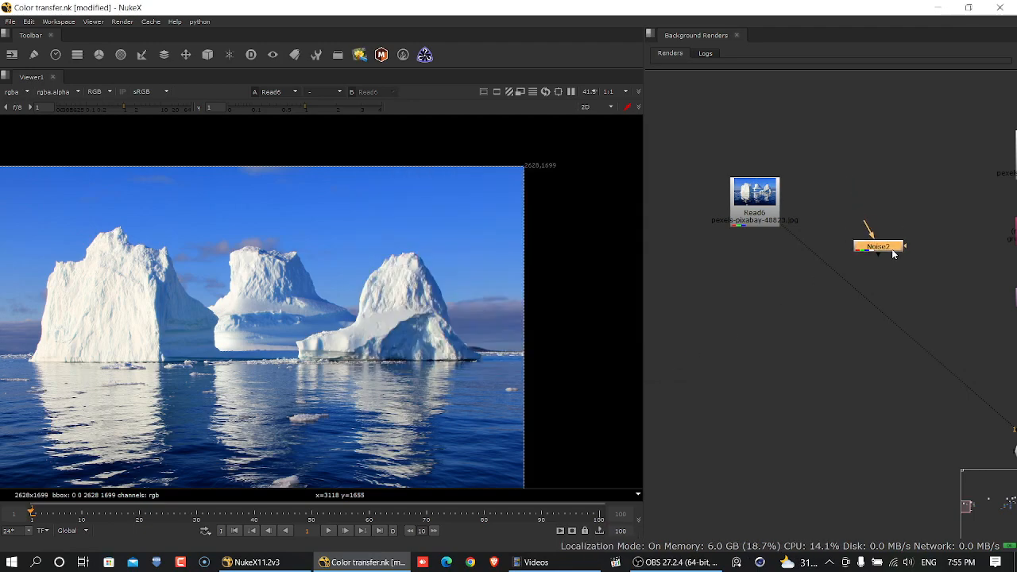
key("1")
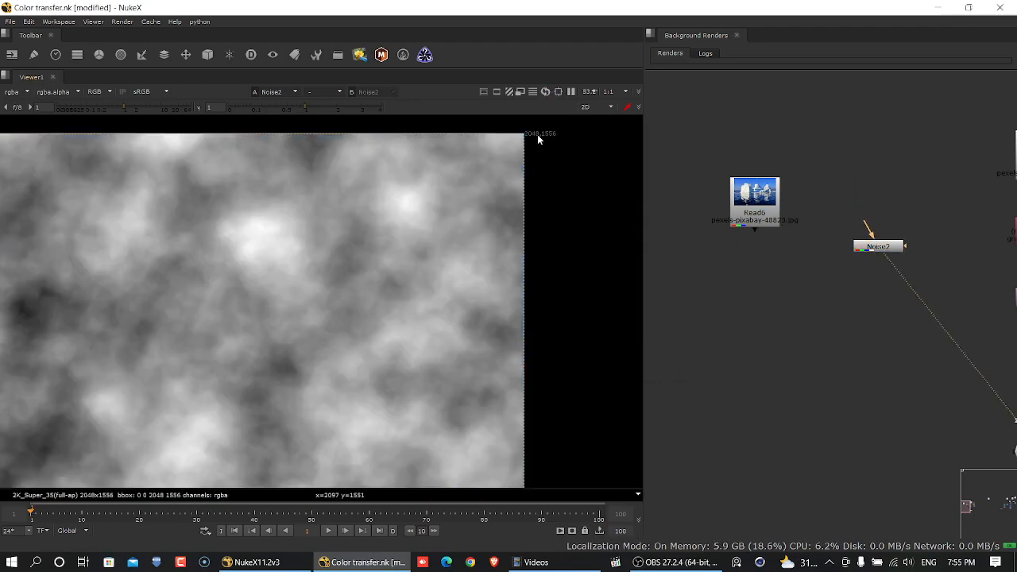
left_click(744, 203)
key("2")
key("1")
key("2")
key("1")
- Add a Reformat node and connect it to the input of the new Noise node
key("Tab")
type("ref")
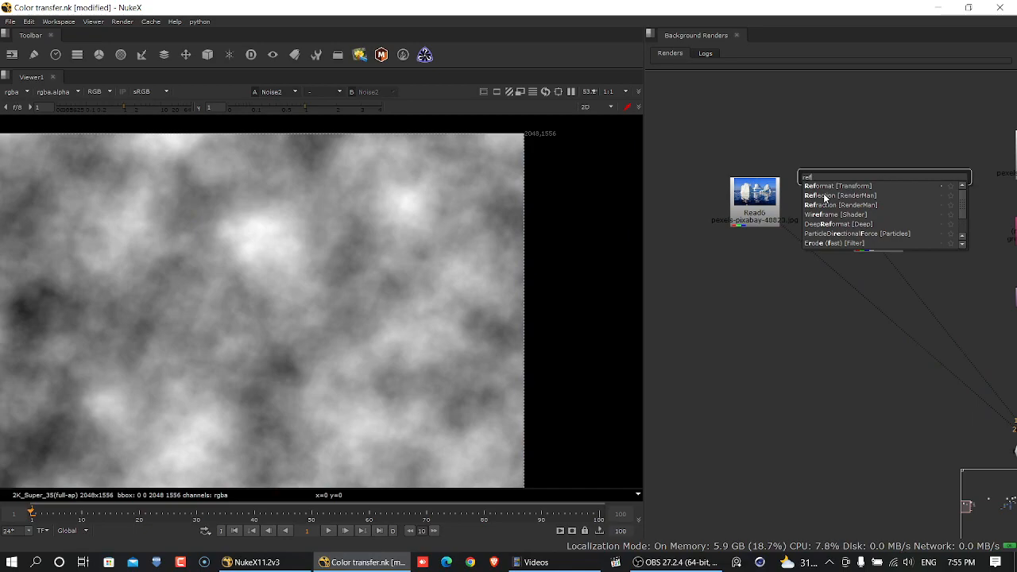
key("Return")
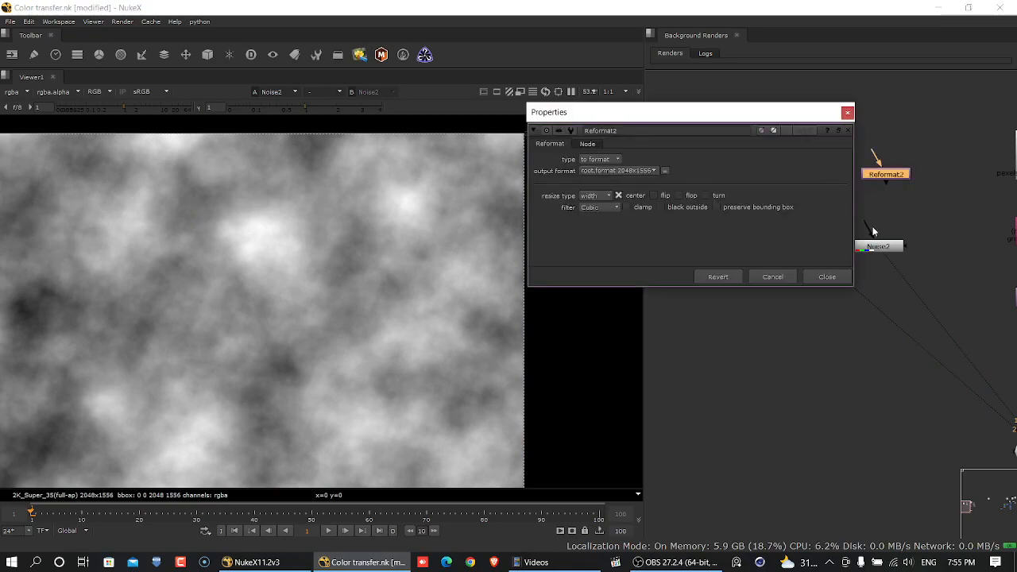
left_click_drag(819, 117, 718, 173)
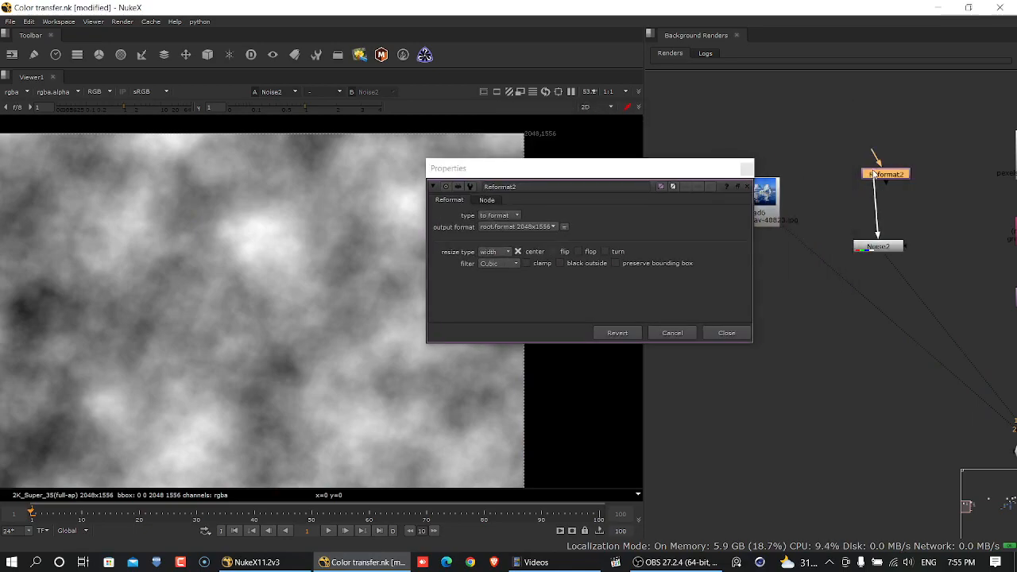
left_click_drag(863, 175, 853, 209)
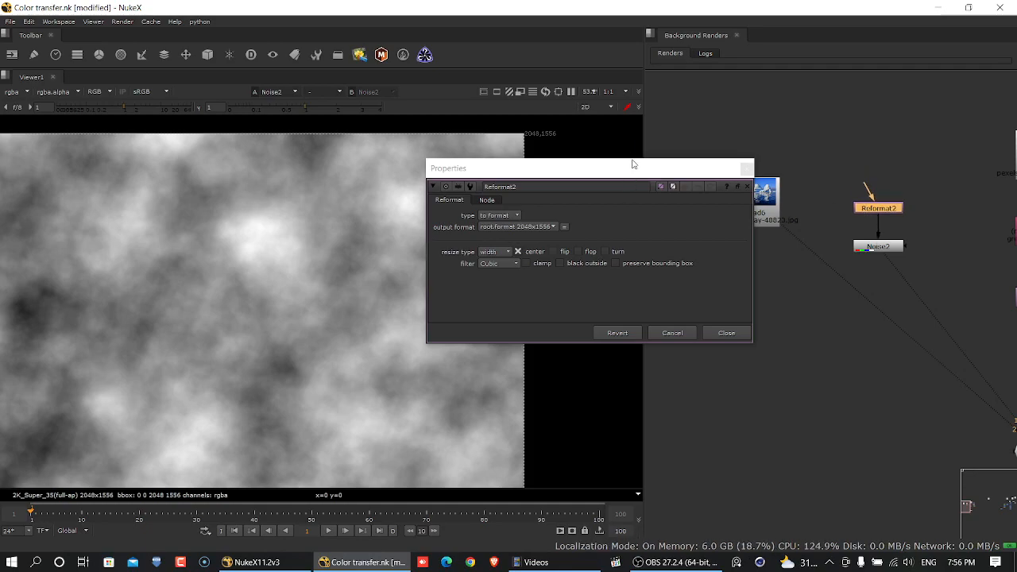
left_click_drag(632, 162, 770, 250)
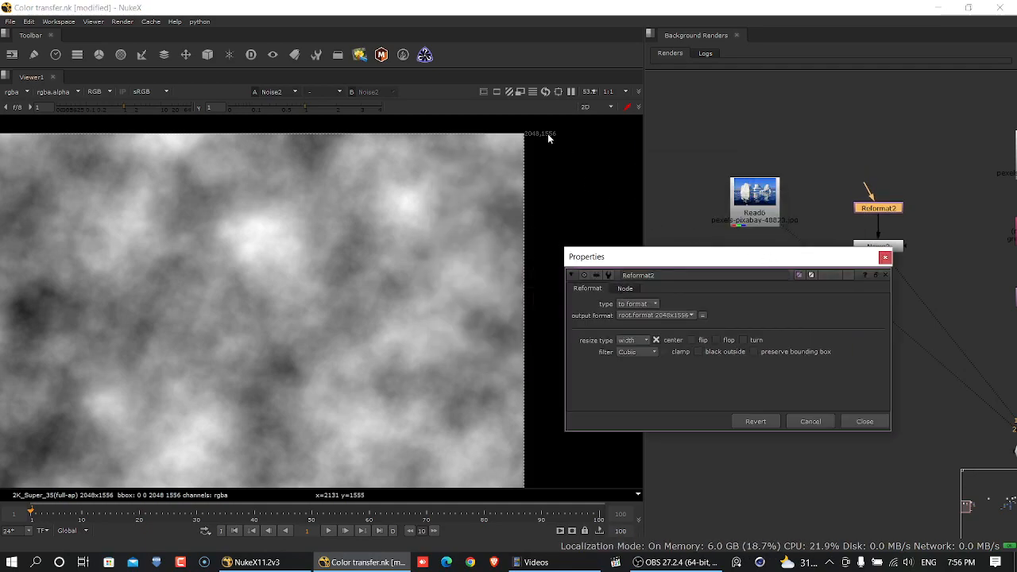
- Check the iceberg image's resolution and set the Reformat node's output format to 2628x1699
left_click(773, 217)
key("1")
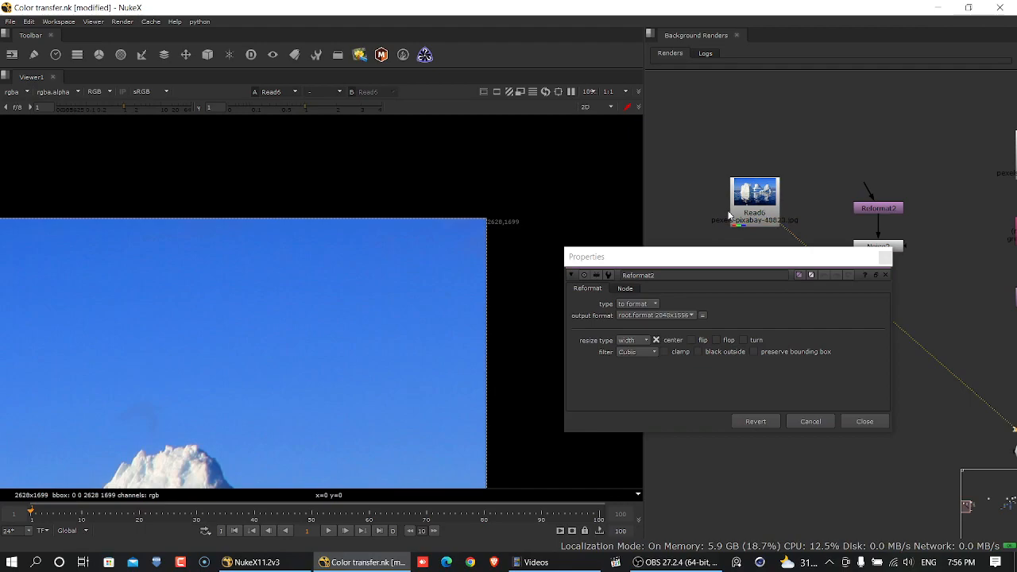
scroll(504, 235, "up", 4)
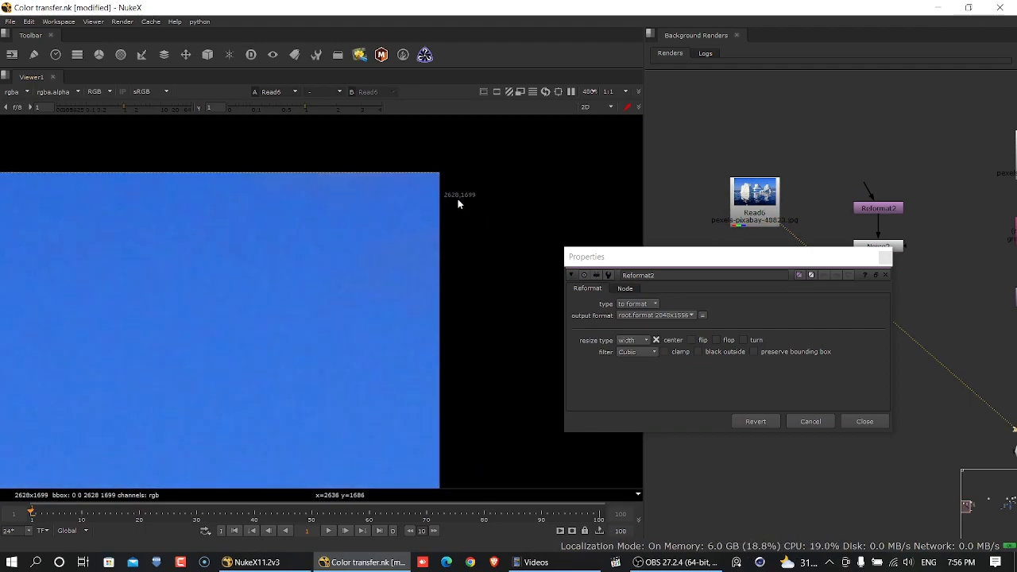
left_click(640, 316)
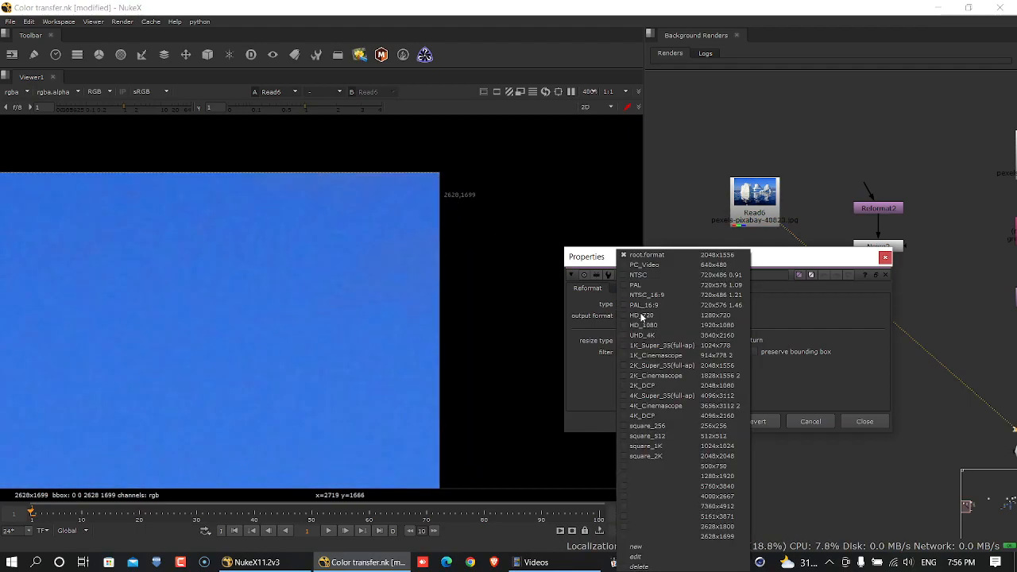
left_click(858, 307)
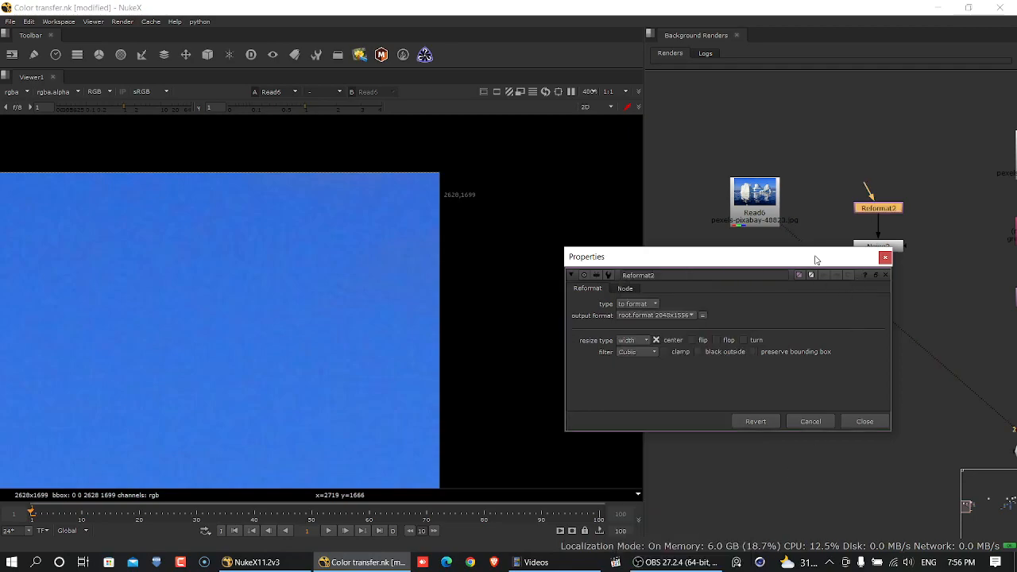
left_click_drag(817, 259, 802, 128)
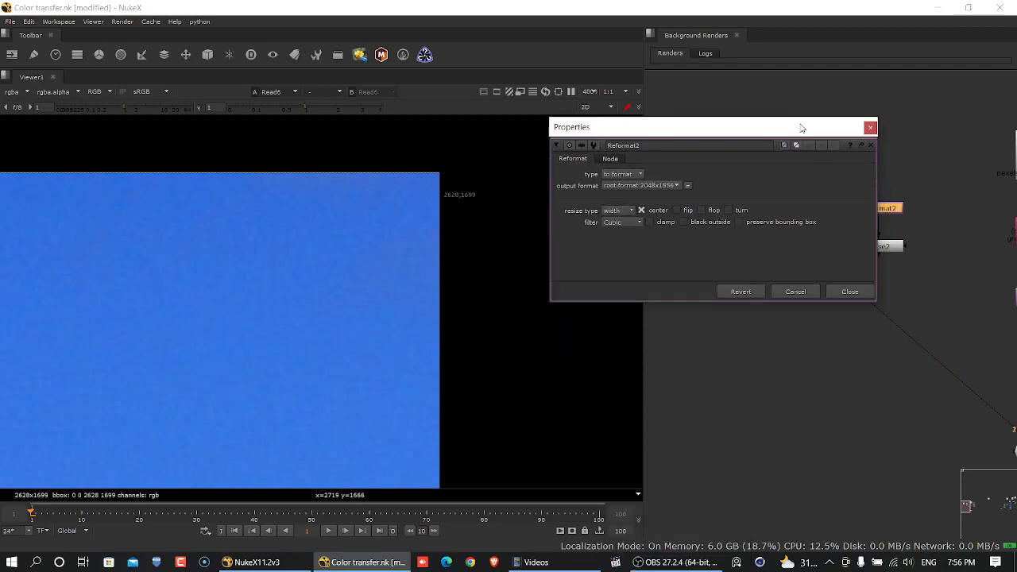
left_click(636, 185)
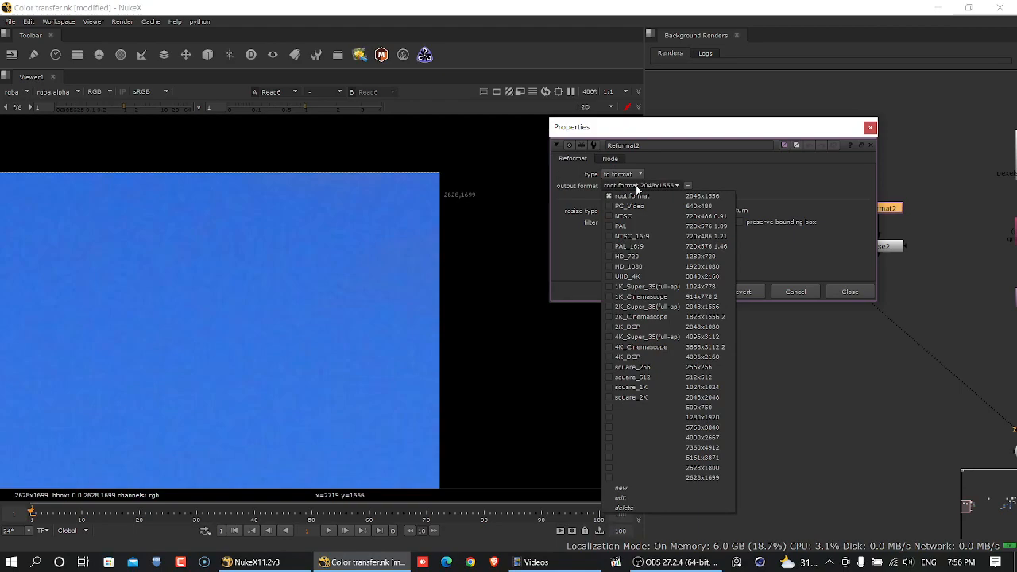
left_click(674, 478)
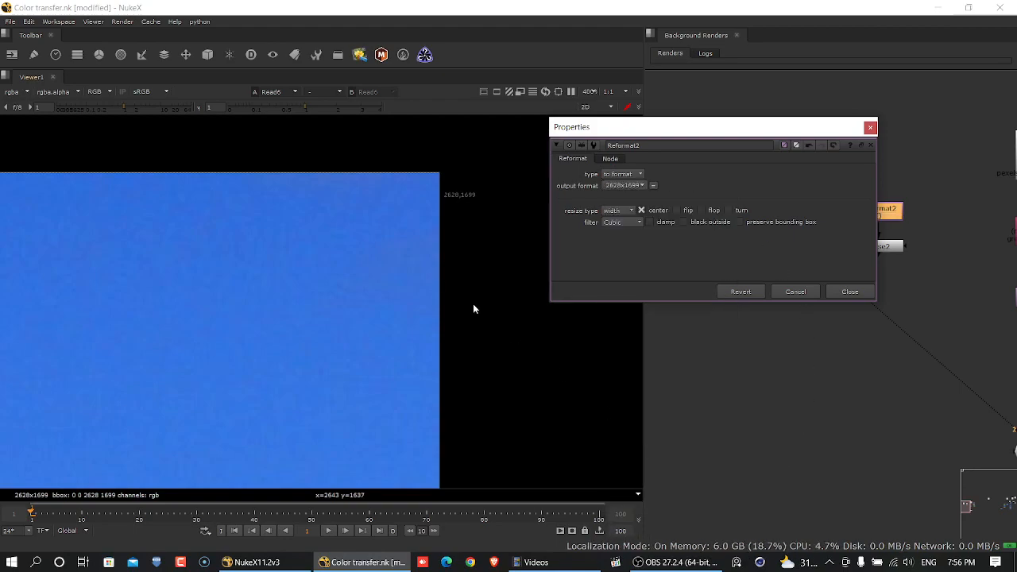
left_click(849, 295)
- Switch the viewer repeatedly between the reformatted noise and the iceberg image to compare their frame sizes
left_click(882, 247)
key("1")
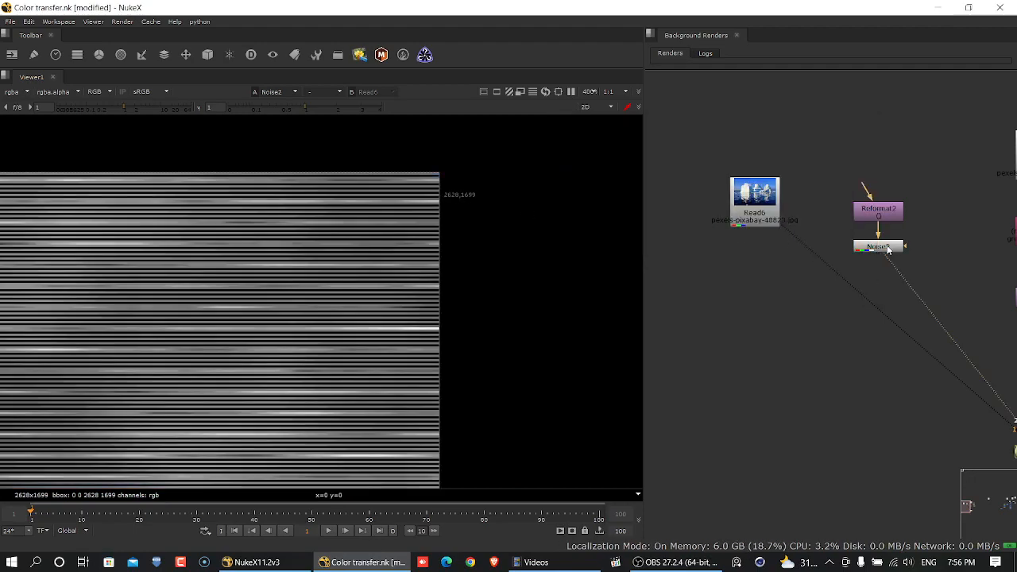
key("1")
key("2")
key("1")
key("2")
key("1")
key("2")
key("1")
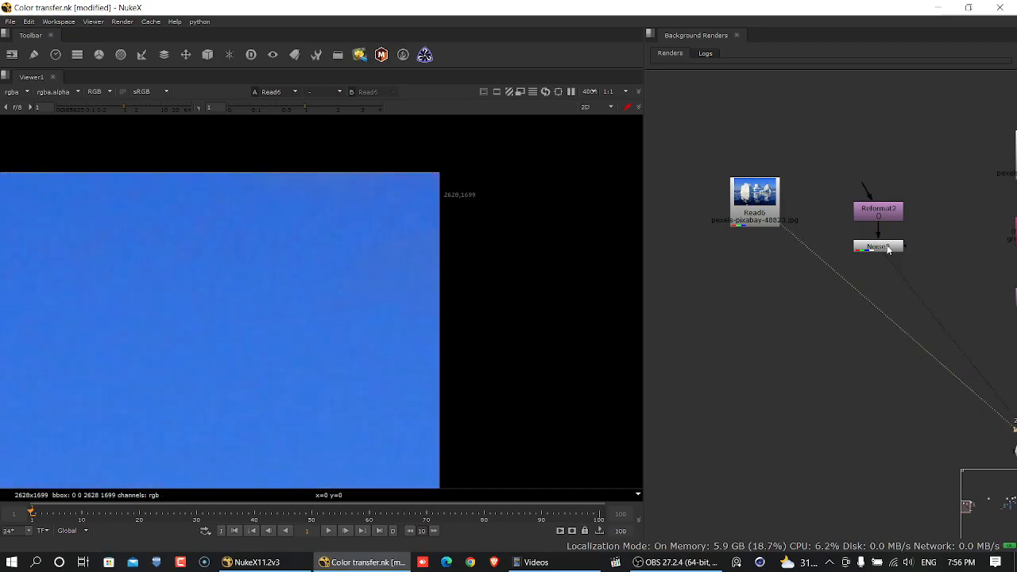
- Compare the upper corner of the noise frame with the iceberg image's, and examine the whole noise pattern
key("2")
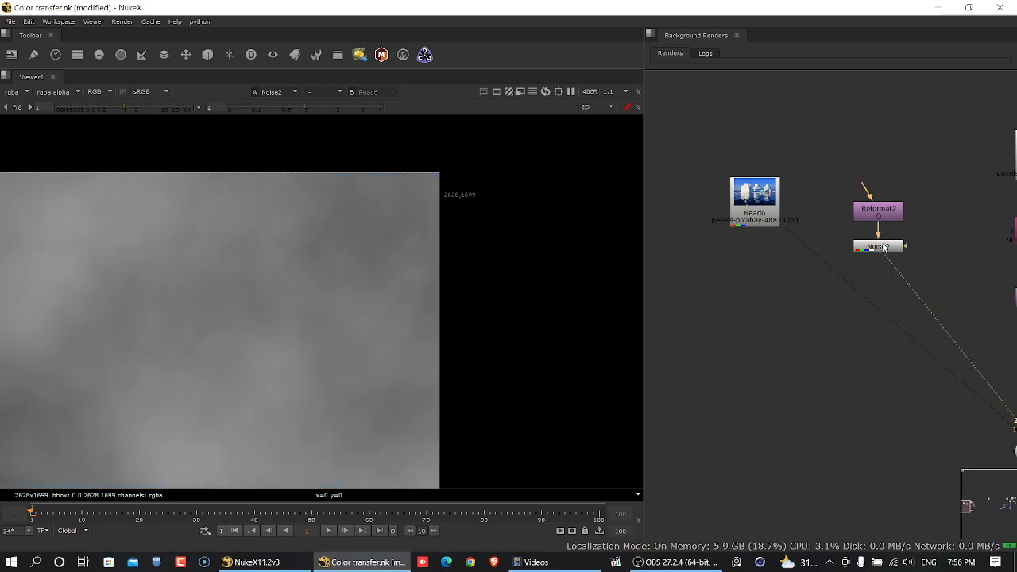
key("1")
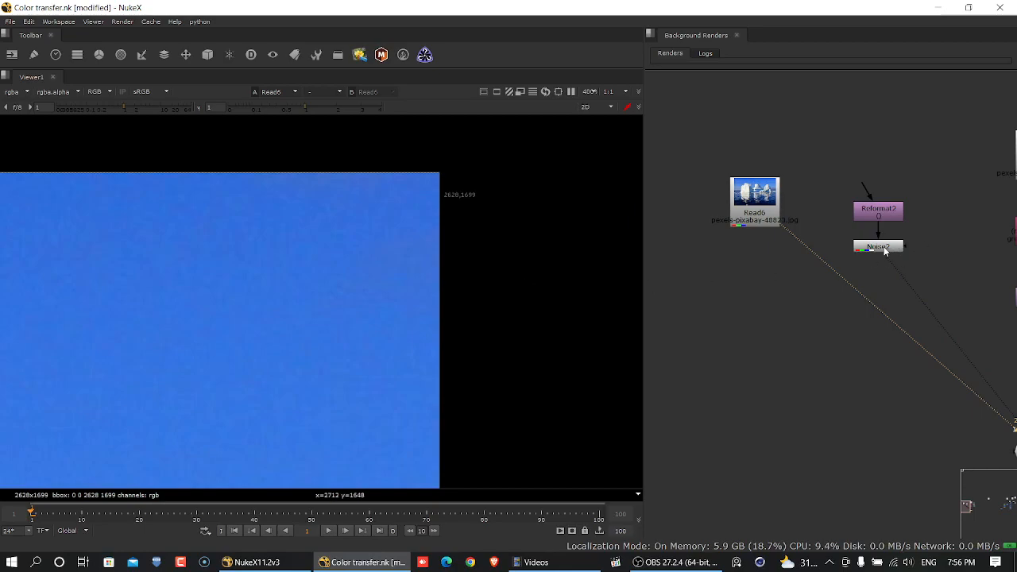
key("2")
scroll(349, 279, "down", 4)
middle_click_drag(360, 287, 670, 134)
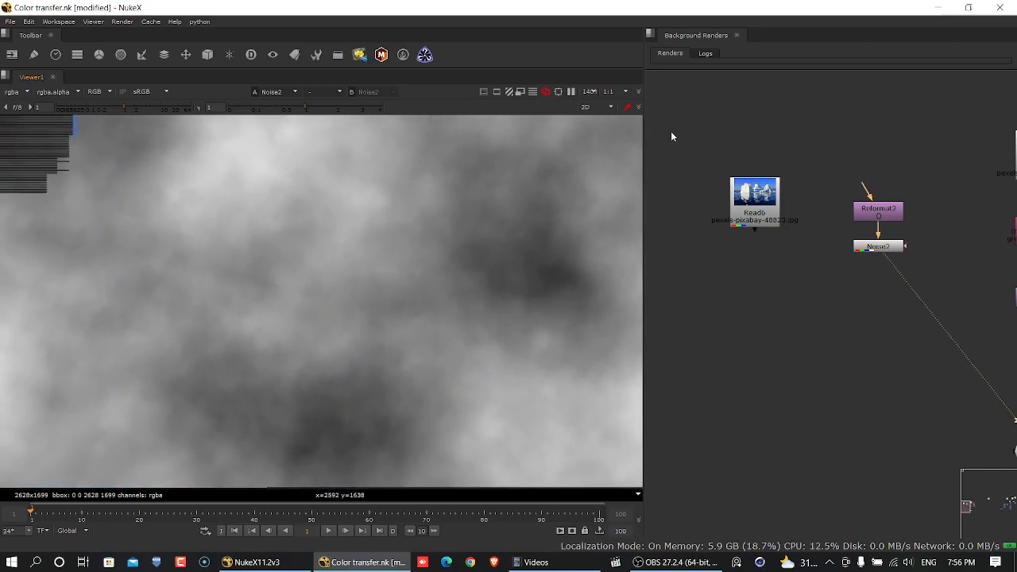
scroll(480, 241, "down", 3)
scroll(554, 221, "down", 3)
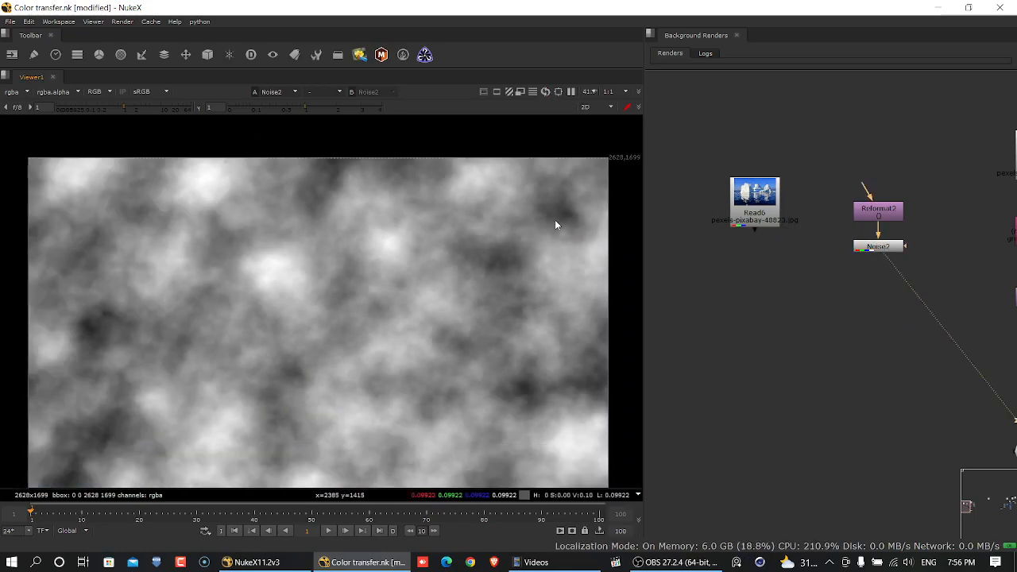
scroll(412, 317, "down", 2)
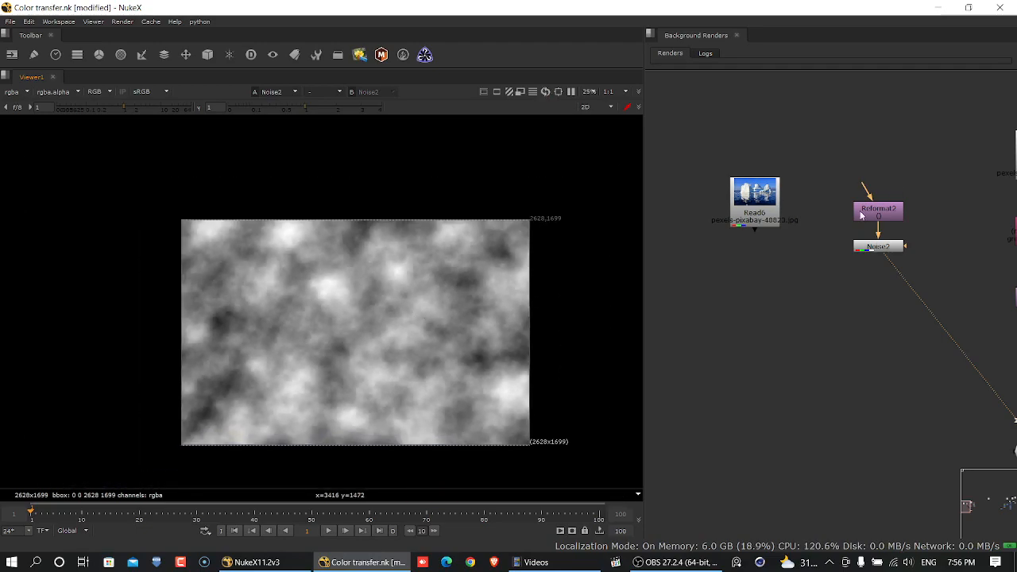
- Examine the water ripples and reflections in the iceberg image close up and compare them with the noise pattern
key("1")
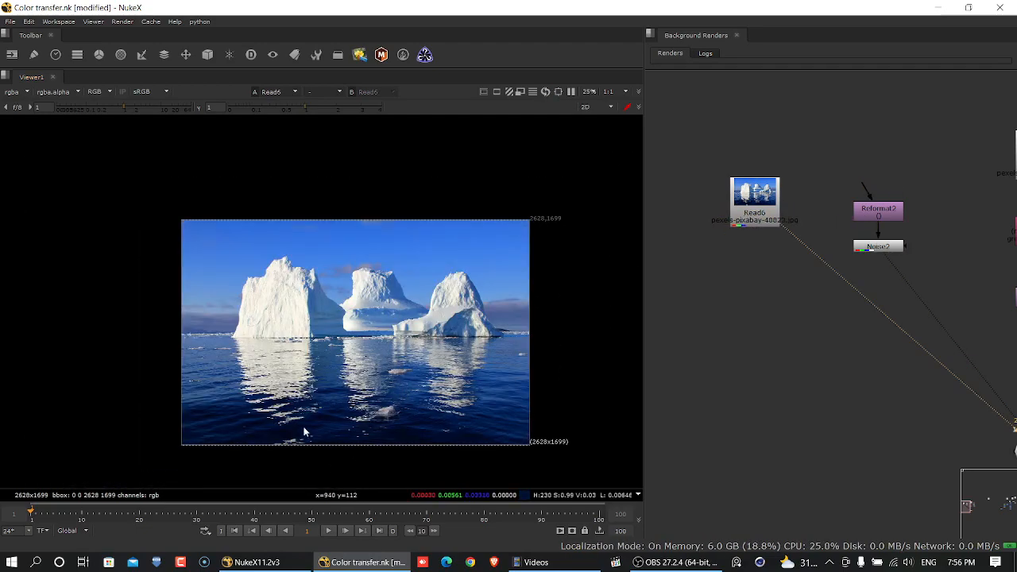
scroll(306, 433, "up", 5)
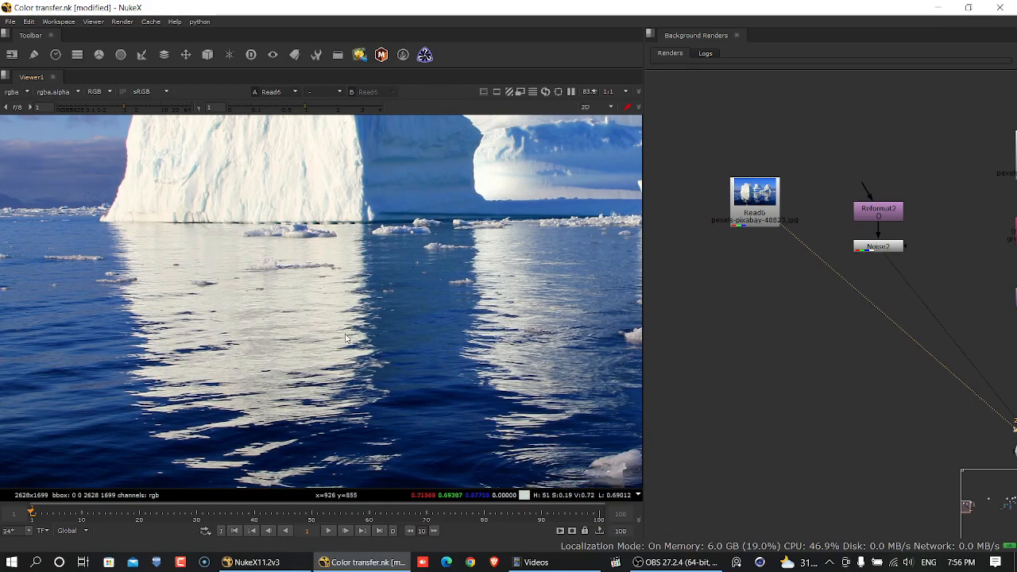
scroll(387, 386, "down", 5)
scroll(387, 385, "up", 5)
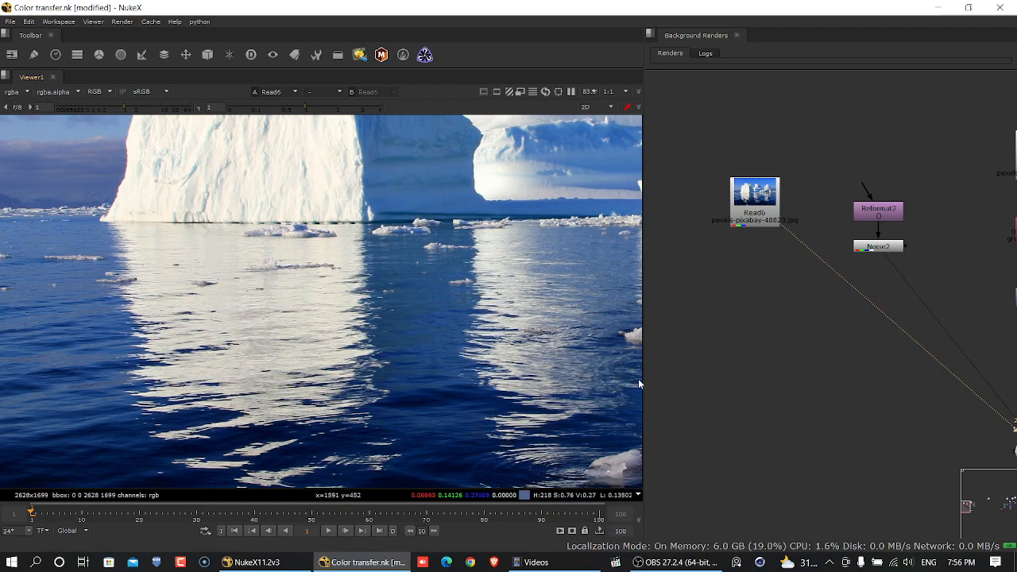
left_click(873, 248)
key("1")
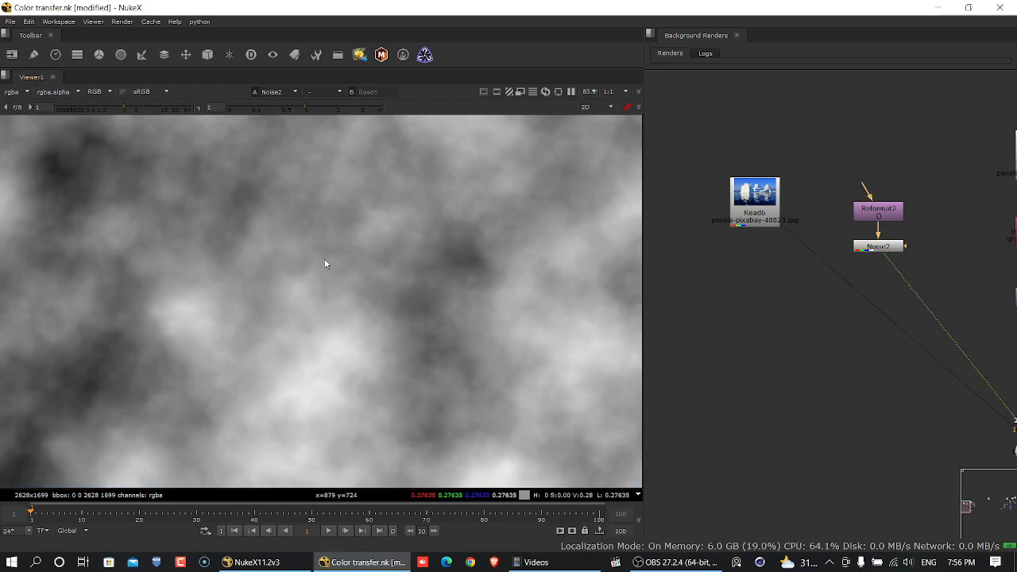
scroll(325, 263, "down", 3)
middle_click_drag(379, 265, 291, 336)
key("2")
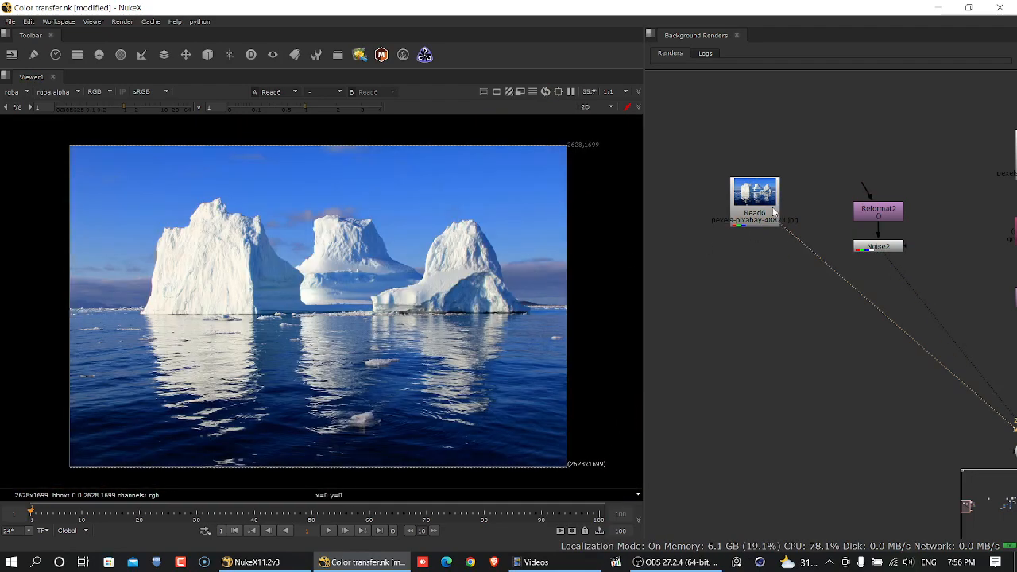
scroll(333, 396, "up", 5)
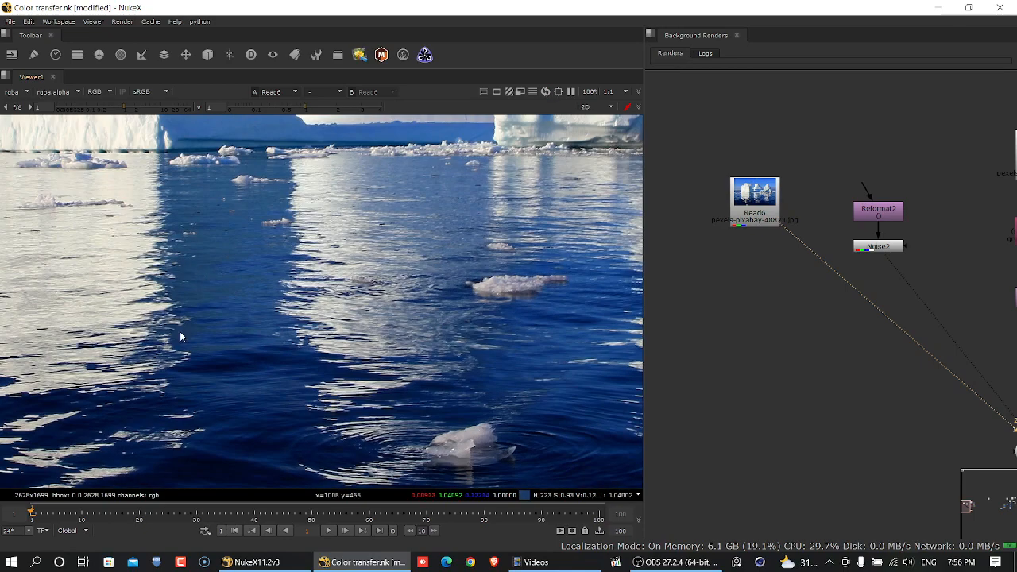
left_click(882, 247)
key("1")
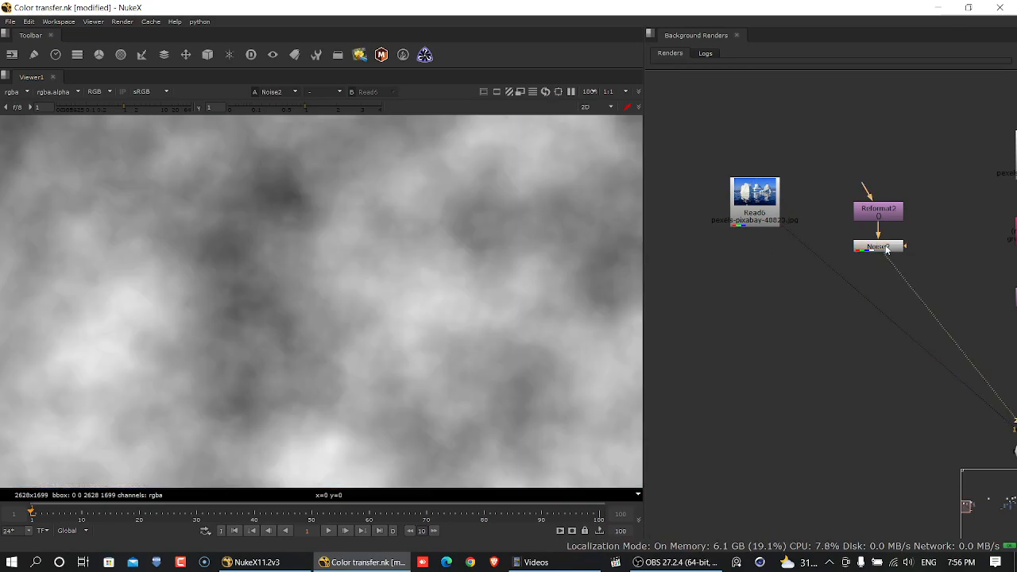
- Open the properties of the Noise node under the Reformat, split its x/y size into separate values and rejoin them
left_click(852, 248)
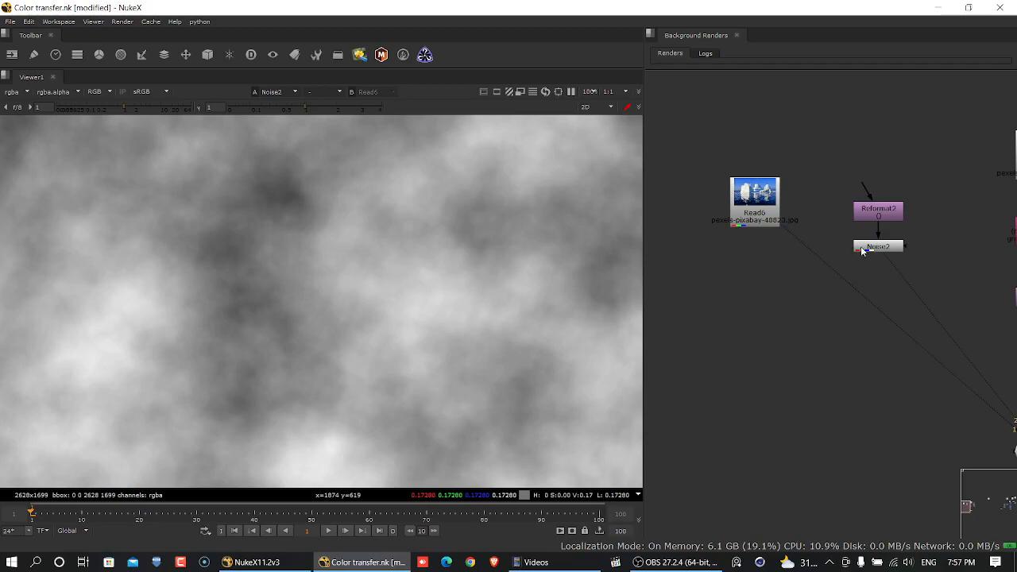
double_click(864, 251)
left_click_drag(579, 140, 764, 141)
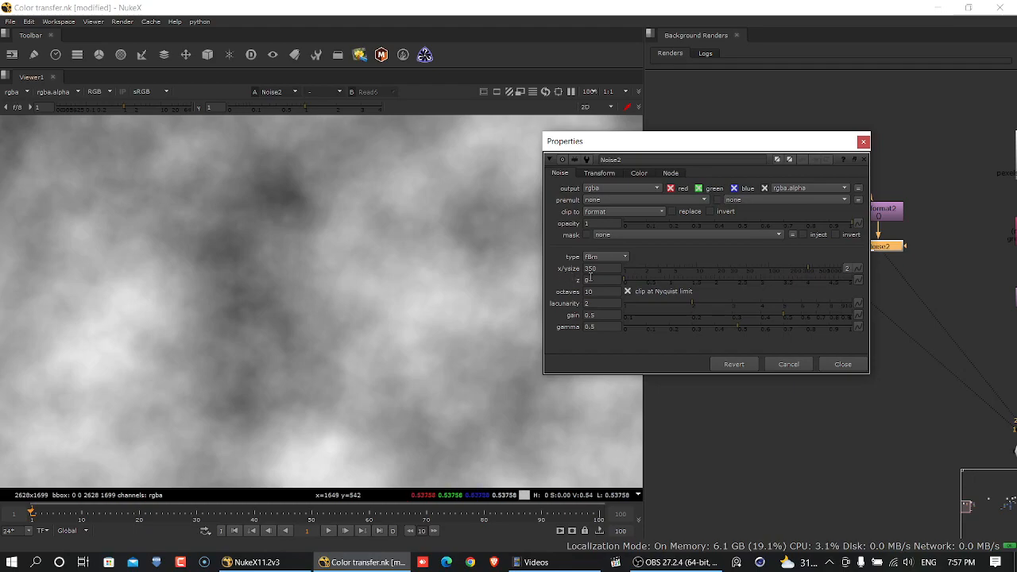
left_click(848, 268)
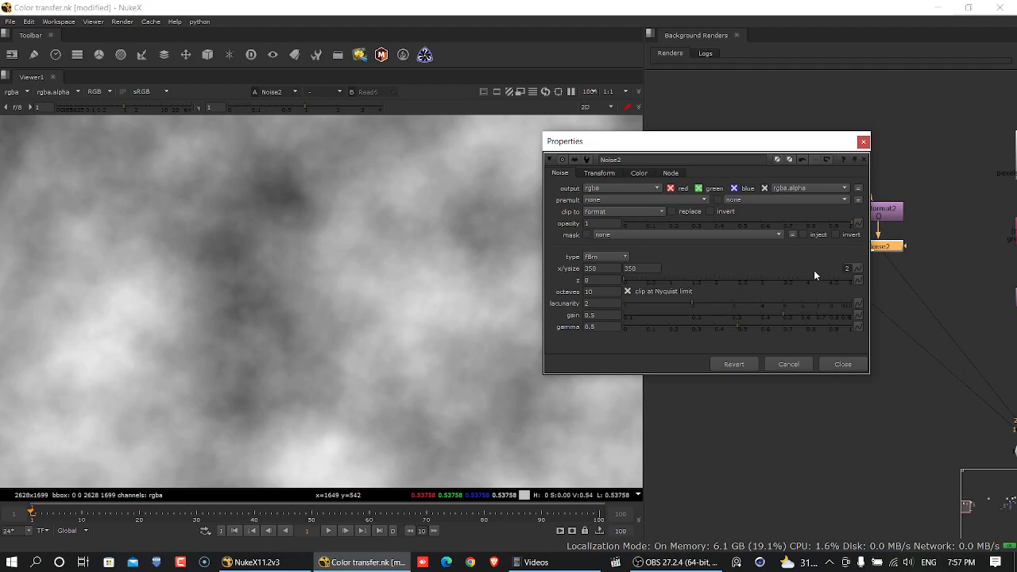
left_click(847, 269)
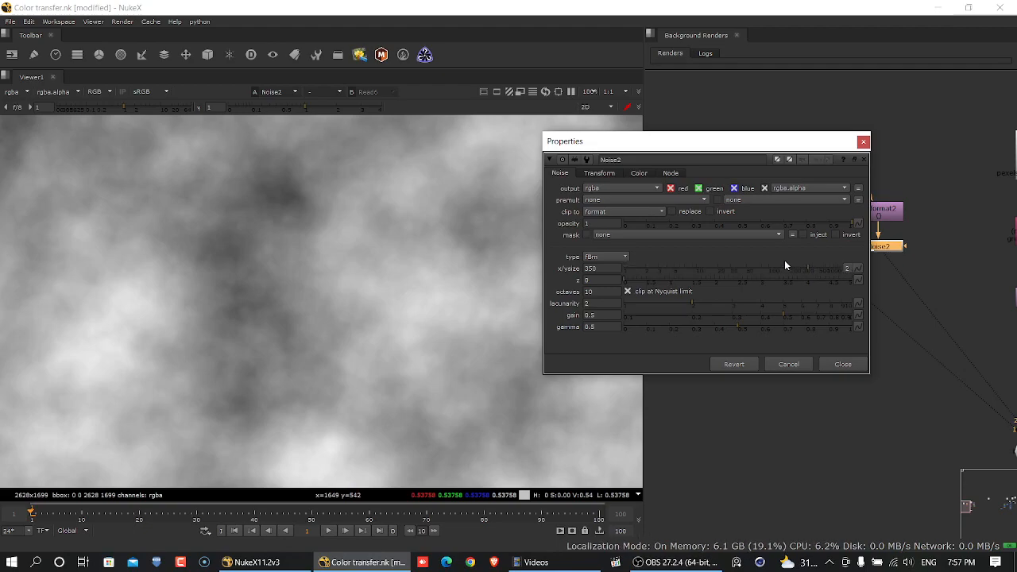
- Split the noise transform's scale into separate width and height values, and set them to 0.5 and 0.05
left_click(594, 171)
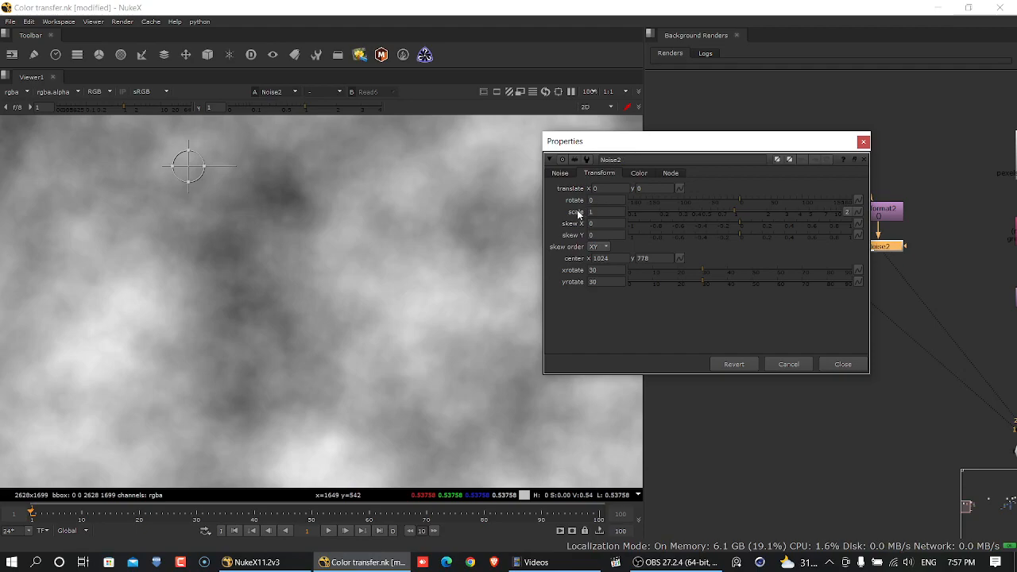
left_click(848, 213)
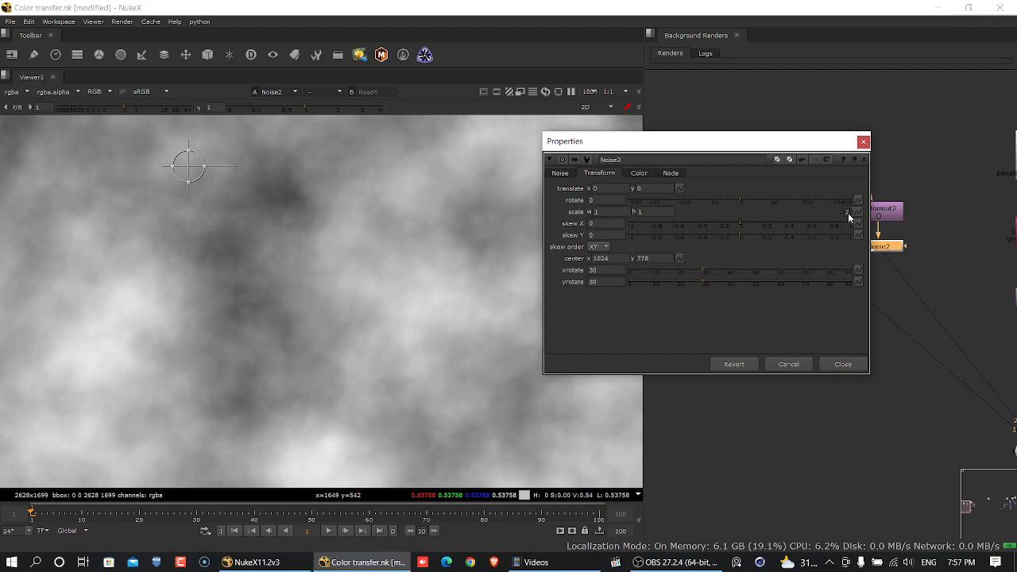
left_click(620, 212)
type("0.5")
key("Return")
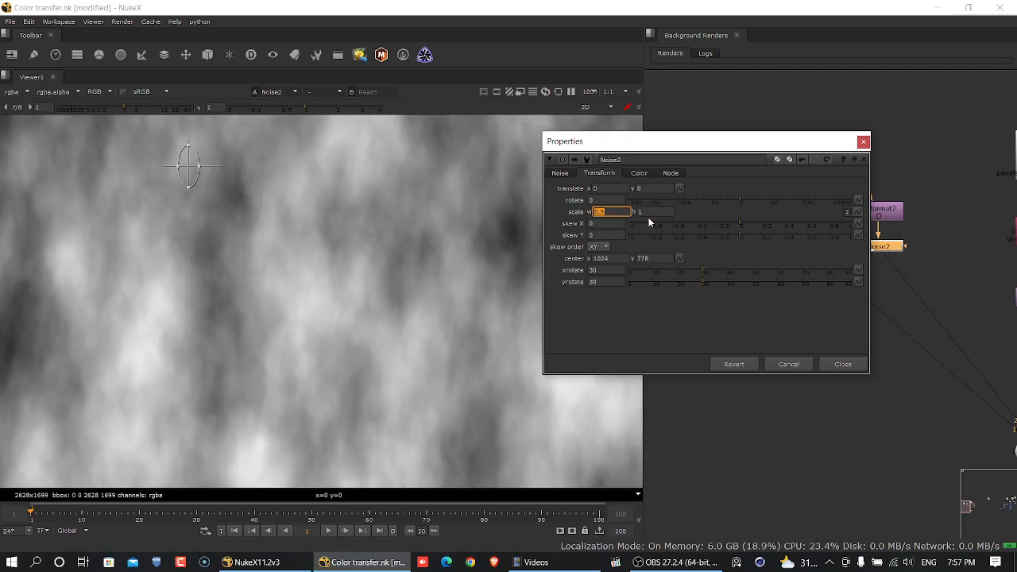
left_click(653, 212)
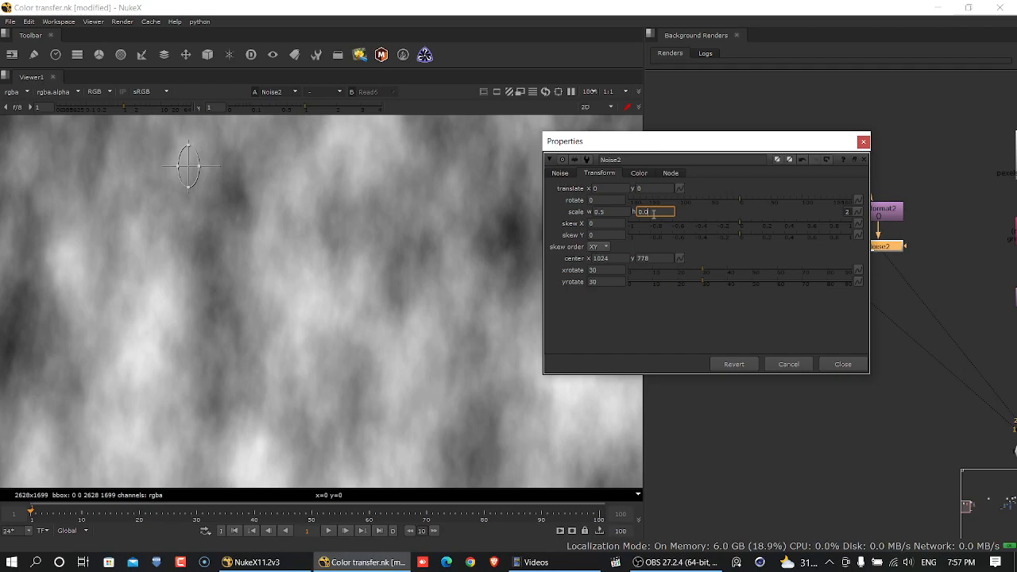
key("Return")
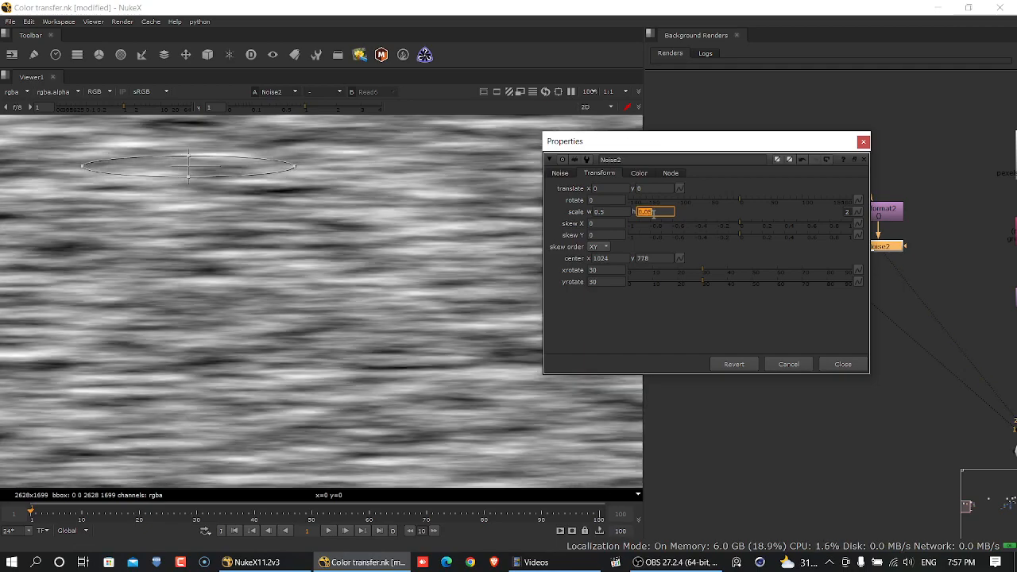
- Set the noise transform's scale to 0.2 in width and 0.02 in height for finer horizontal streaks
left_click(618, 211)
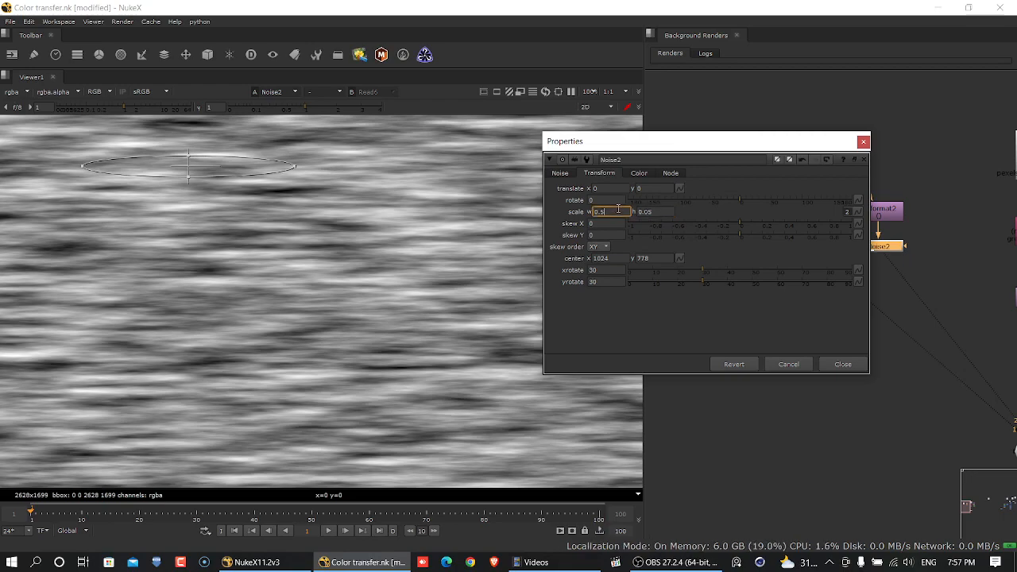
type("0.2")
key("Return")
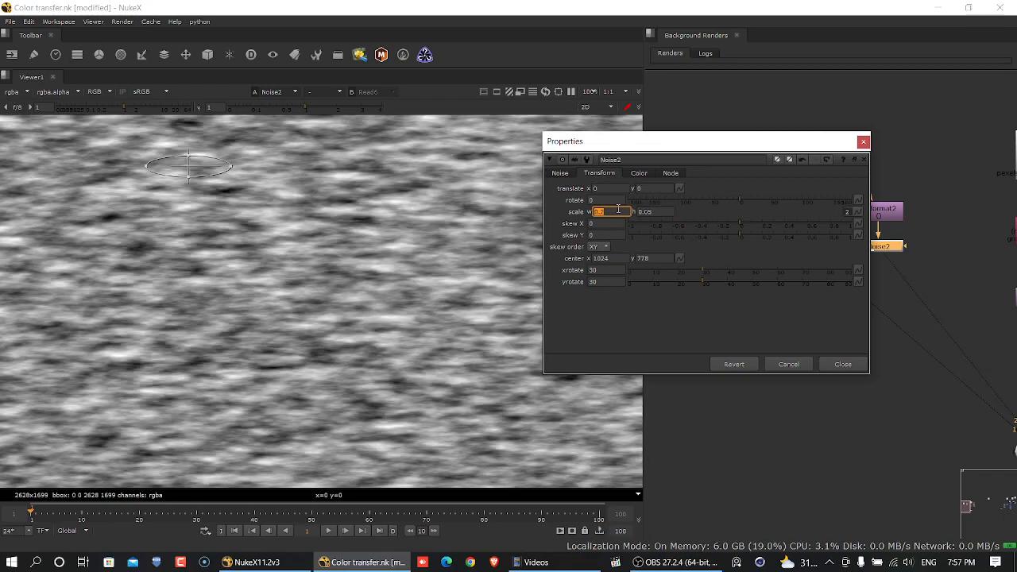
left_click(671, 211)
type("0.0")
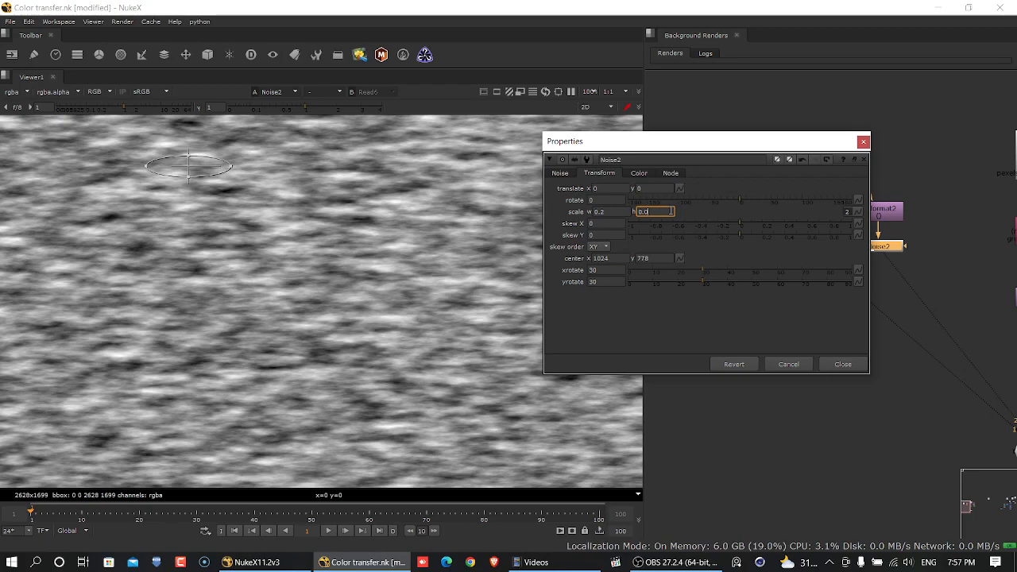
type("2")
key("Return")
scroll(337, 292, "down", 4)
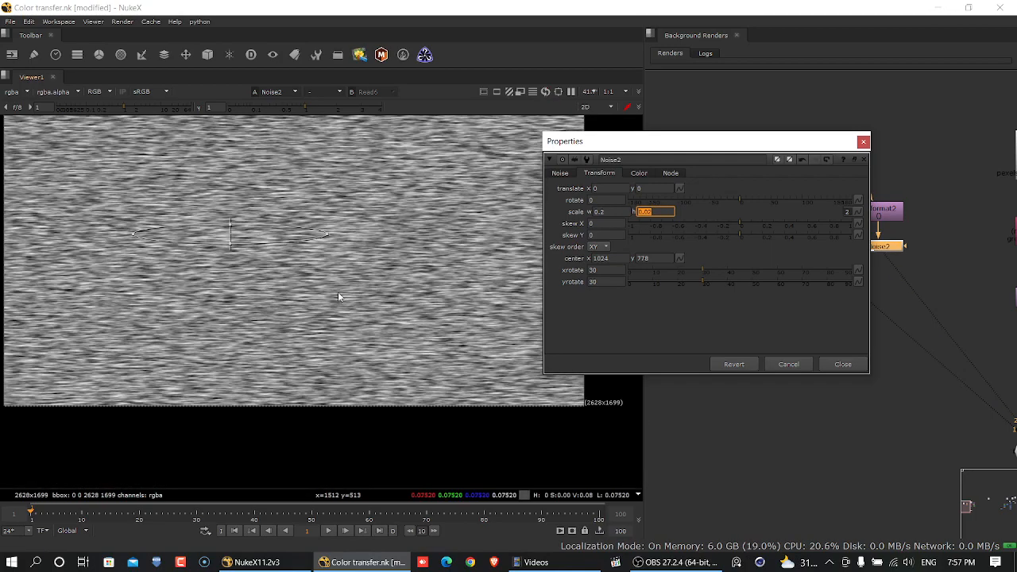
middle_click_drag(368, 423, 365, 383)
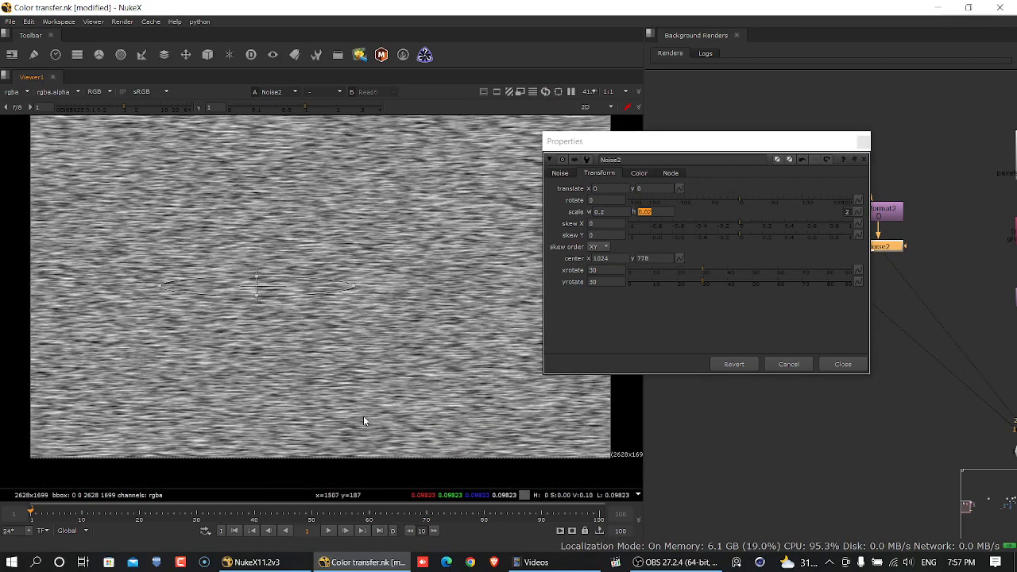
- Return to the main noise settings and play the timeline briefly to check the noise for movement
left_click(556, 173)
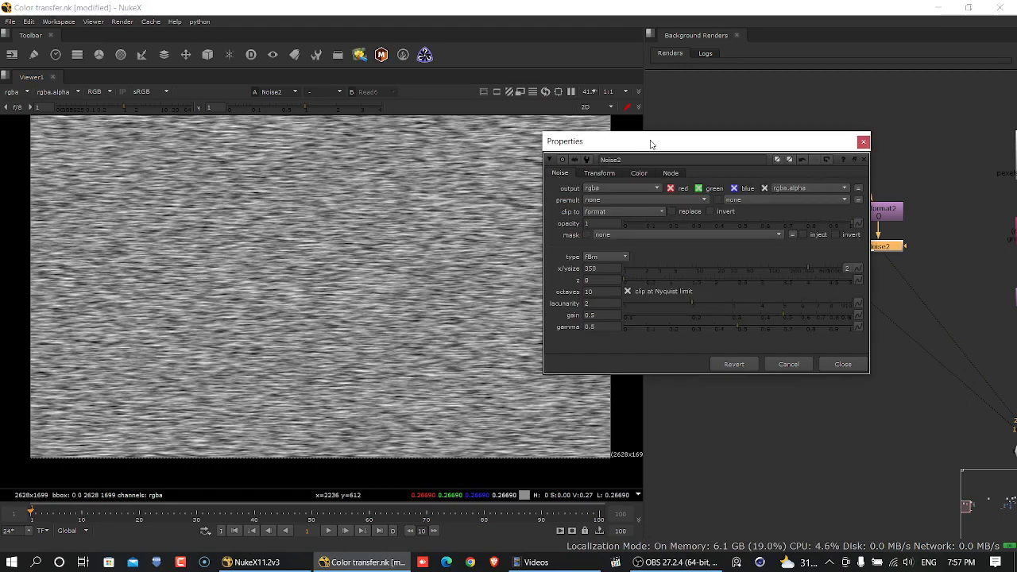
left_click_drag(650, 141, 698, 139)
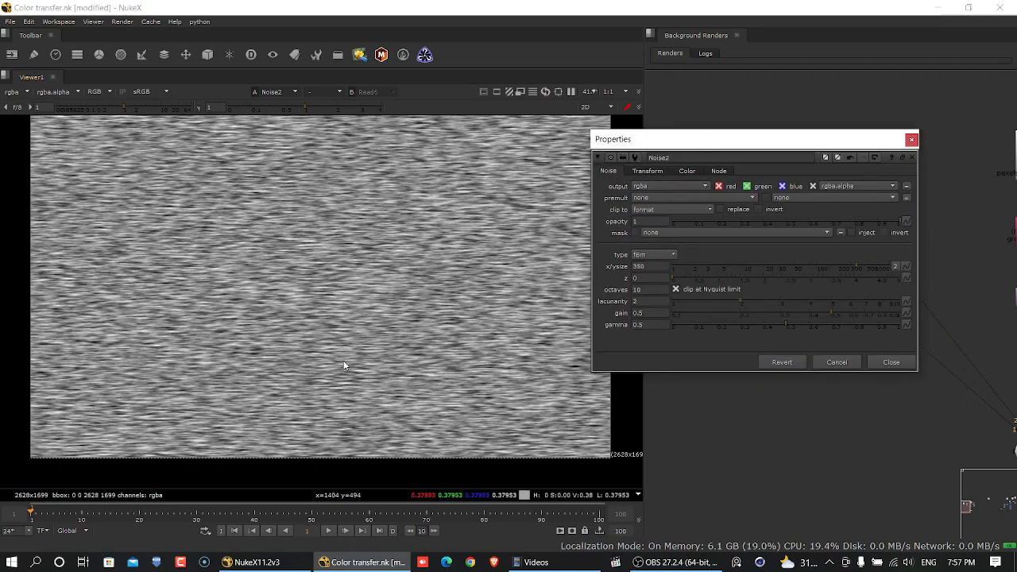
left_click(331, 531)
left_click(330, 531)
- Switch the viewer repeatedly between the iceberg image and the stretched noise to compare the streaks with the water ripples
left_click_drag(750, 153, 756, 379)
left_click(759, 207)
key("1")
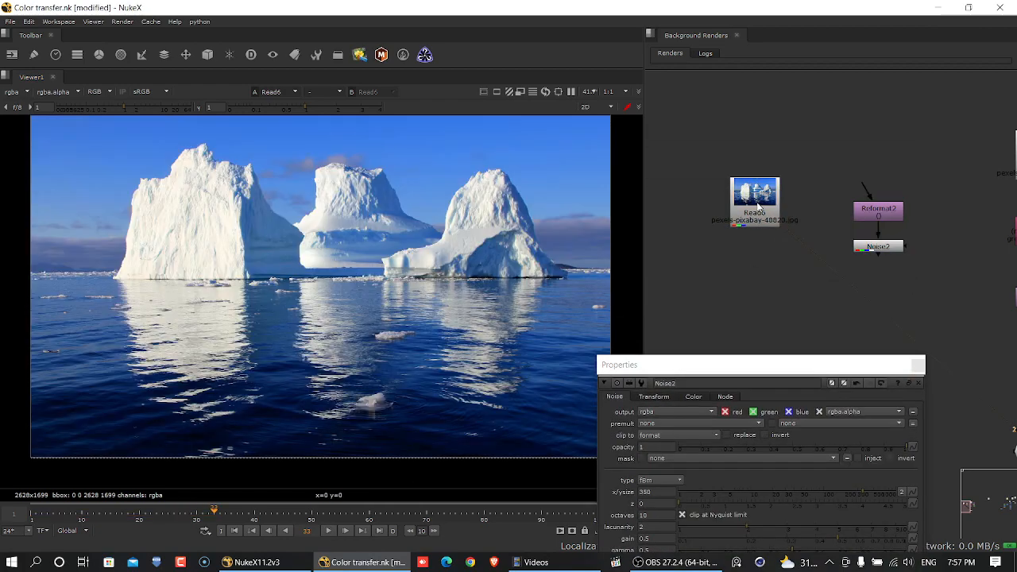
scroll(314, 381, "up", 5)
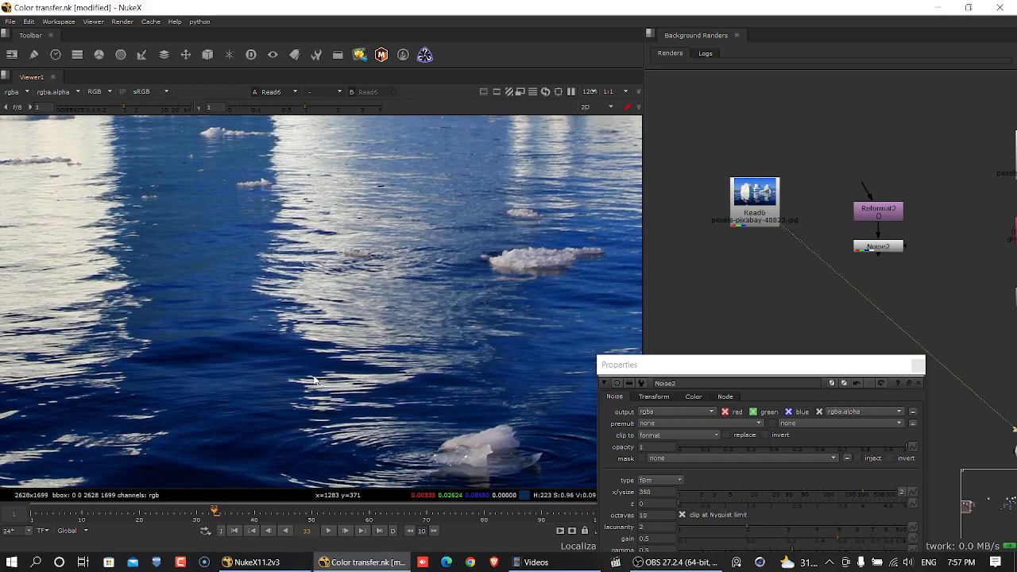
left_click(895, 253)
key("2")
key("1")
key("2")
key("1")
key("2")
key("1")
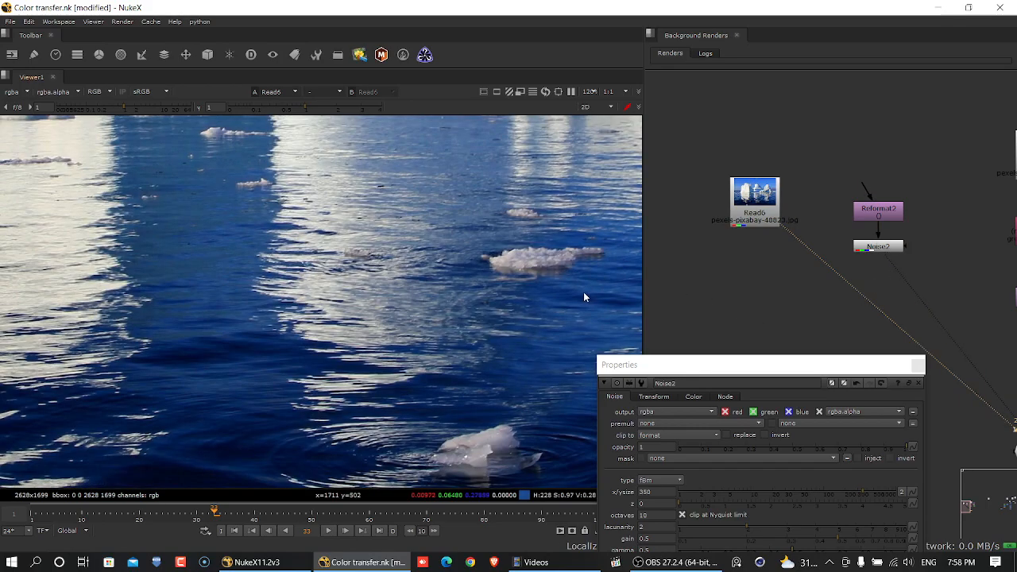
scroll(420, 310, "down", 5)
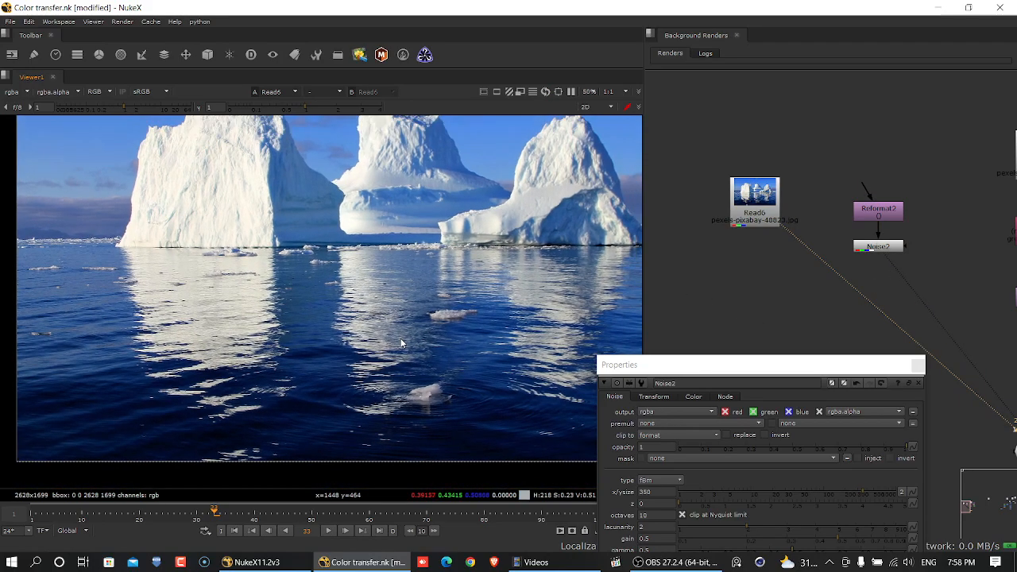
- Go back to frame 1 and show the noise in the viewer, with its properties moved clear of the node
left_click_drag(718, 374, 740, 270)
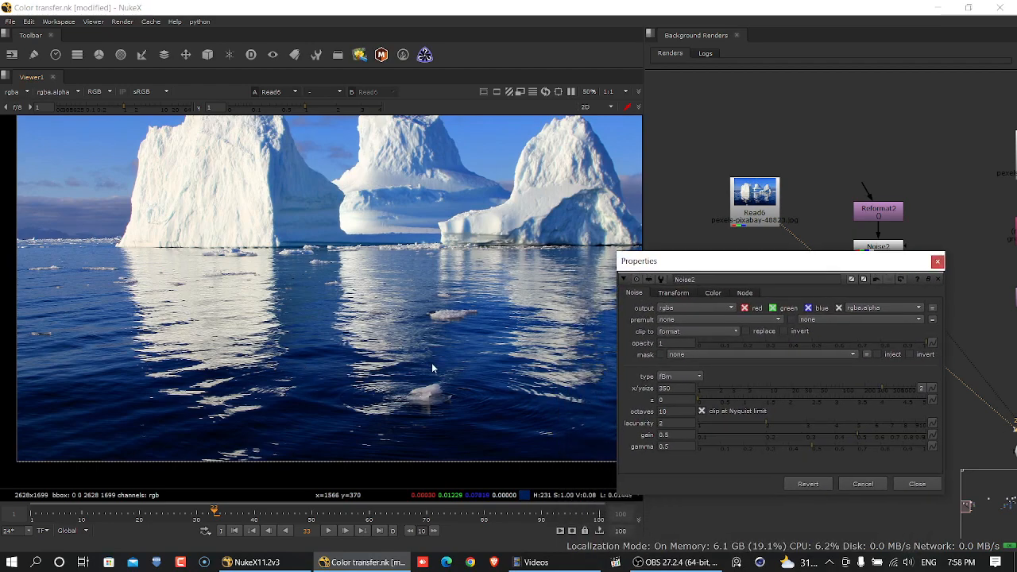
left_click(229, 528)
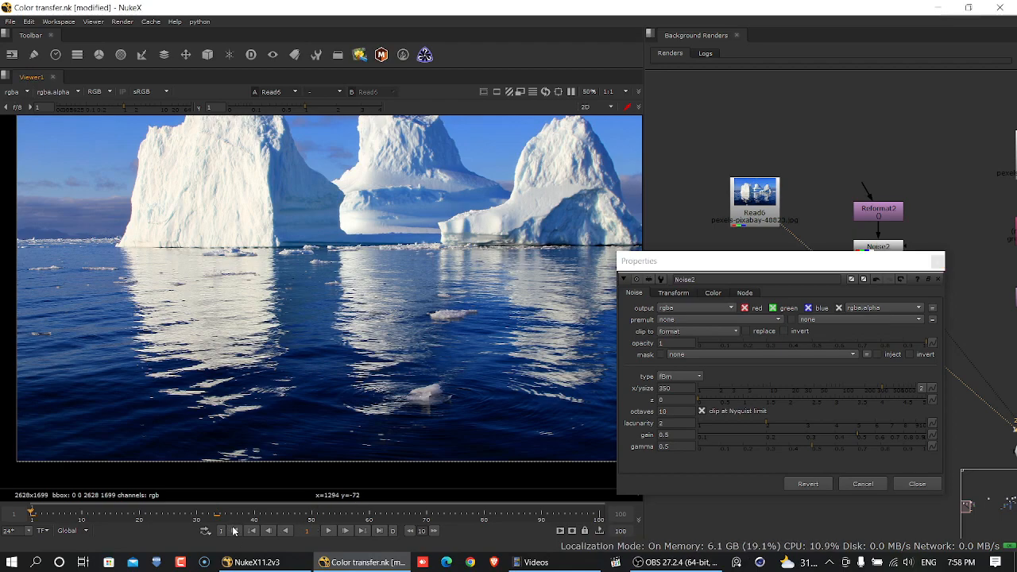
left_click_drag(806, 270, 773, 161)
left_click(882, 247)
key("1")
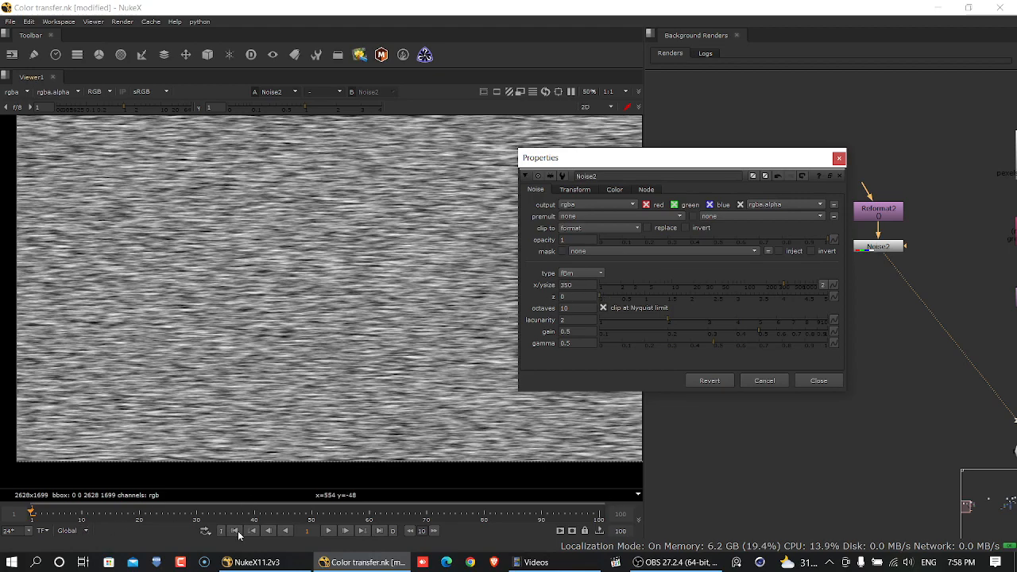
- Set a keyframe on the noise's z value of 0 at frame 1
right_click(581, 298)
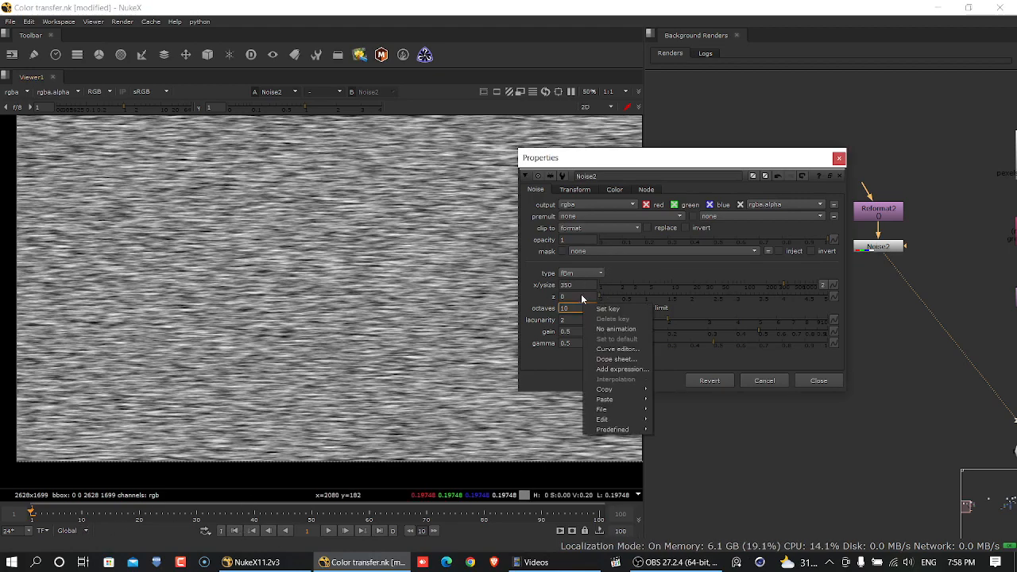
left_click(609, 308)
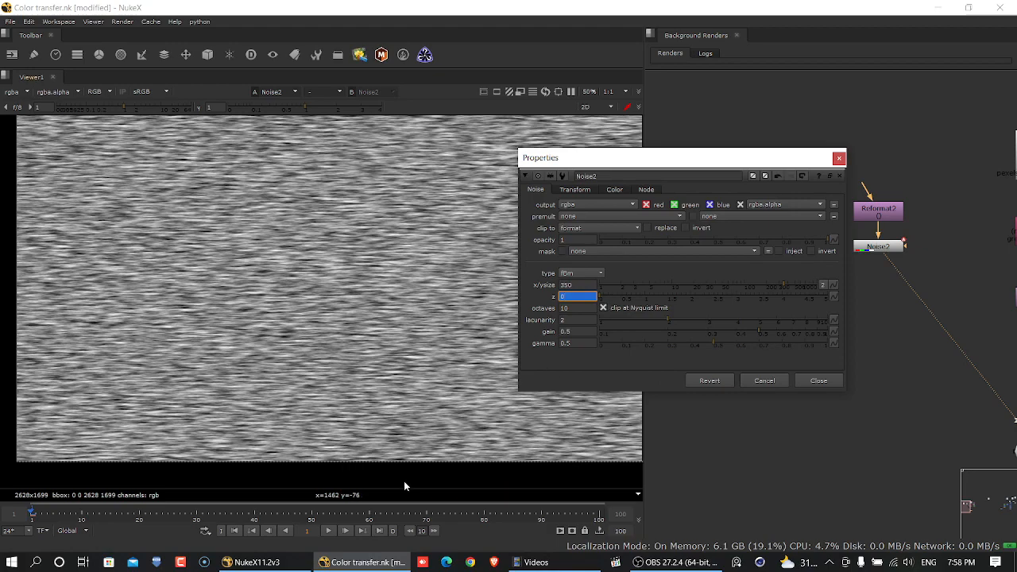
- Try setting the noise's z to 2 while still at frame 1, and play the timeline to check for movement
left_click(393, 535)
left_click(590, 287)
double_click(591, 296)
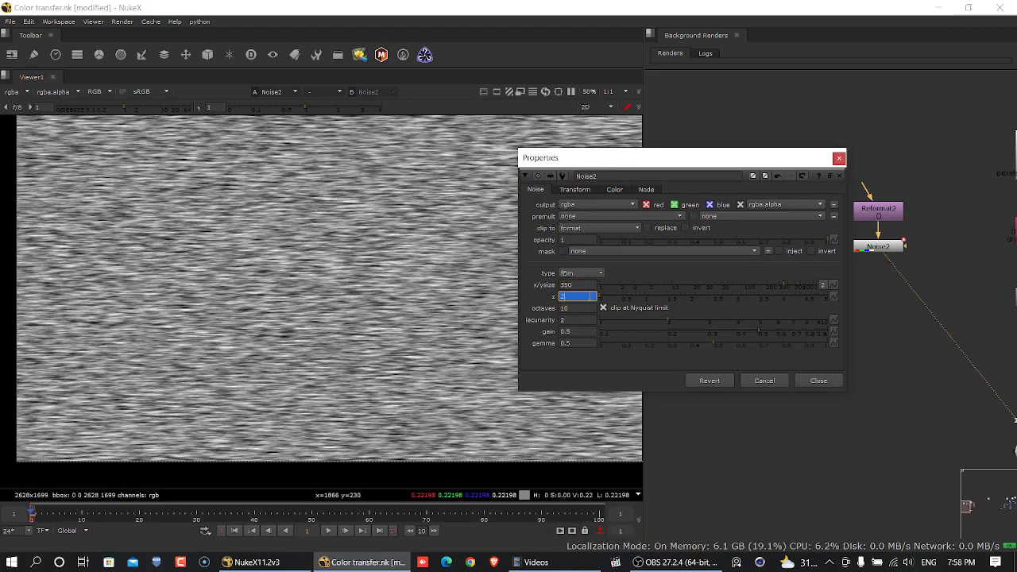
key("Return")
left_click_drag(667, 163, 821, 152)
left_click(239, 533)
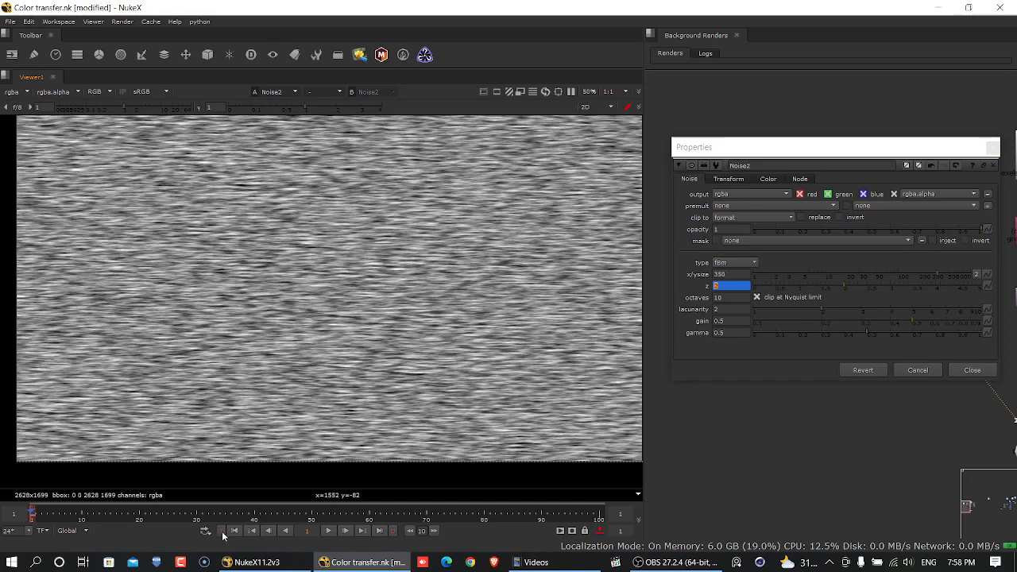
left_click(394, 534)
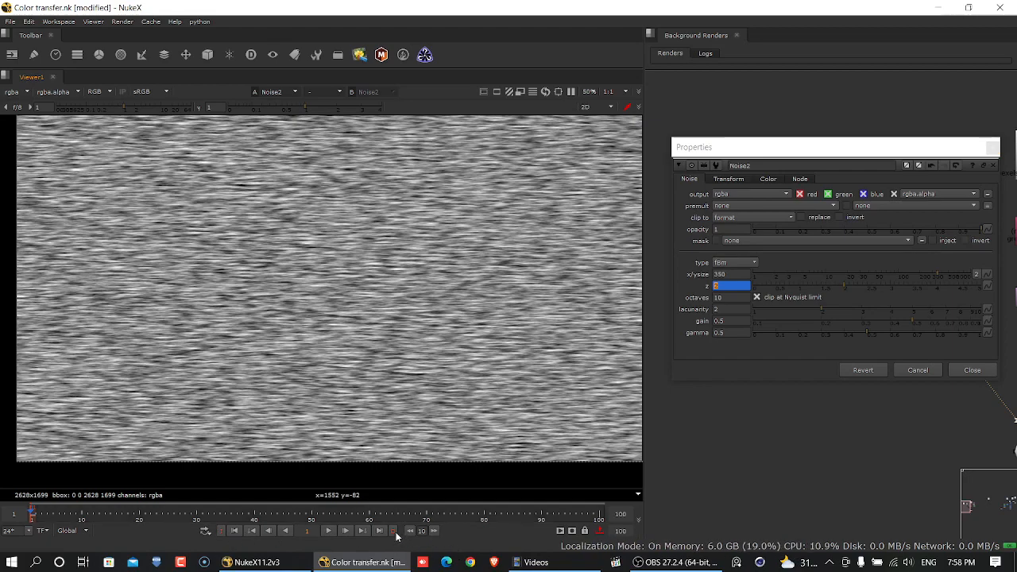
left_click(328, 532)
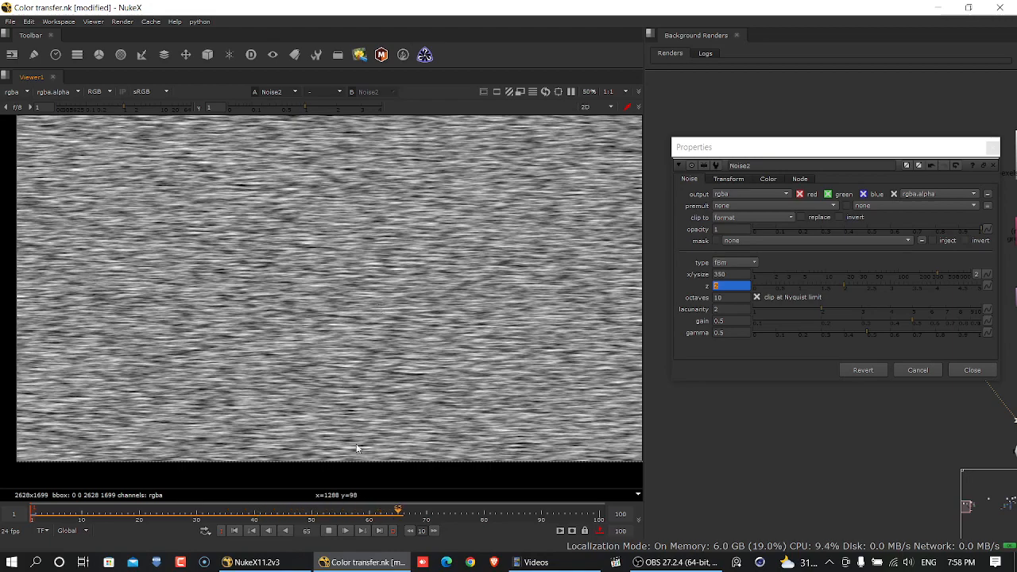
left_click(333, 531)
left_click(234, 531)
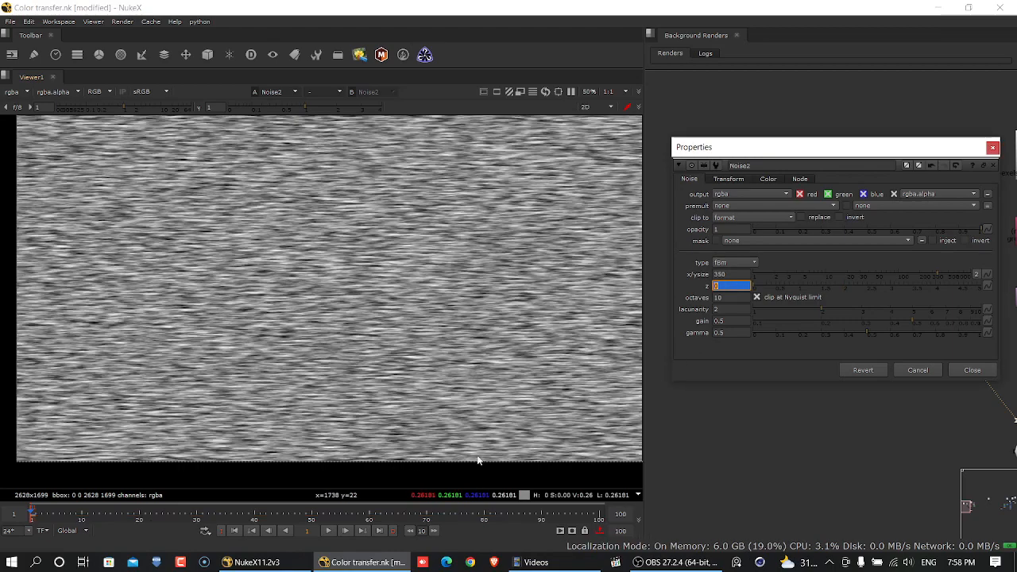
- Key the noise's z at 2 on frame 100 and clear the timeline's in and out points
left_click(380, 532)
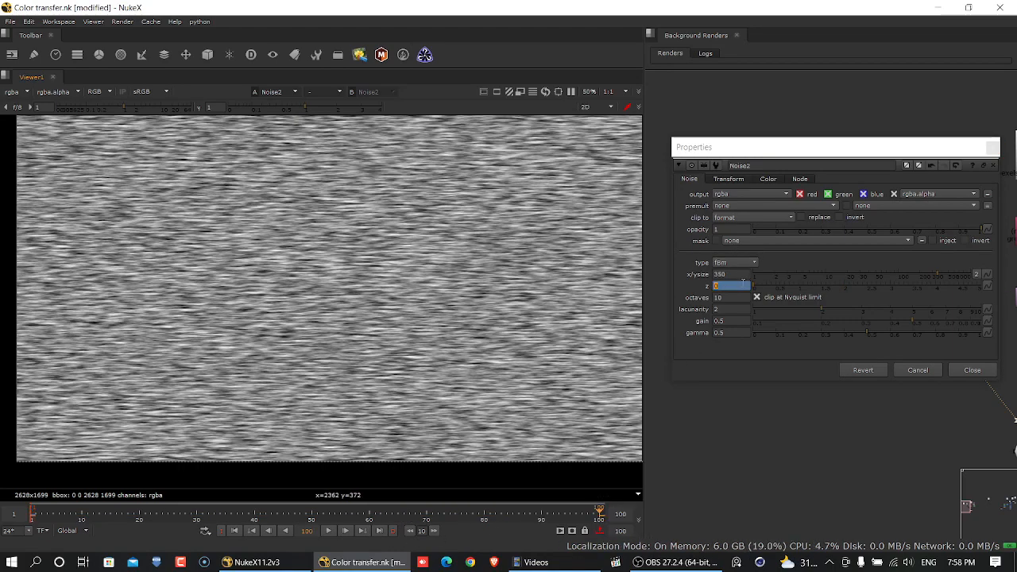
type("2")
key("Return")
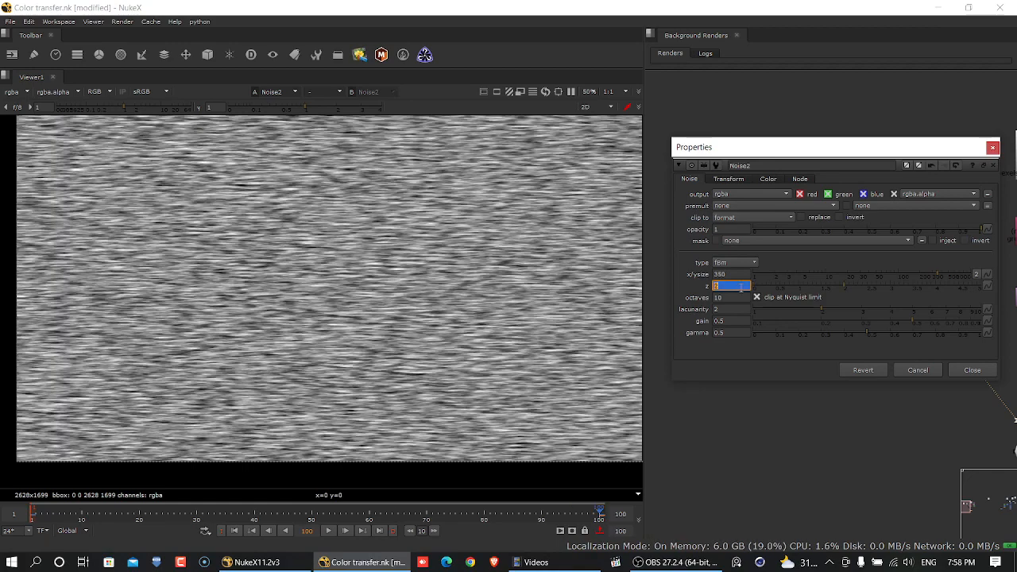
left_click(601, 532)
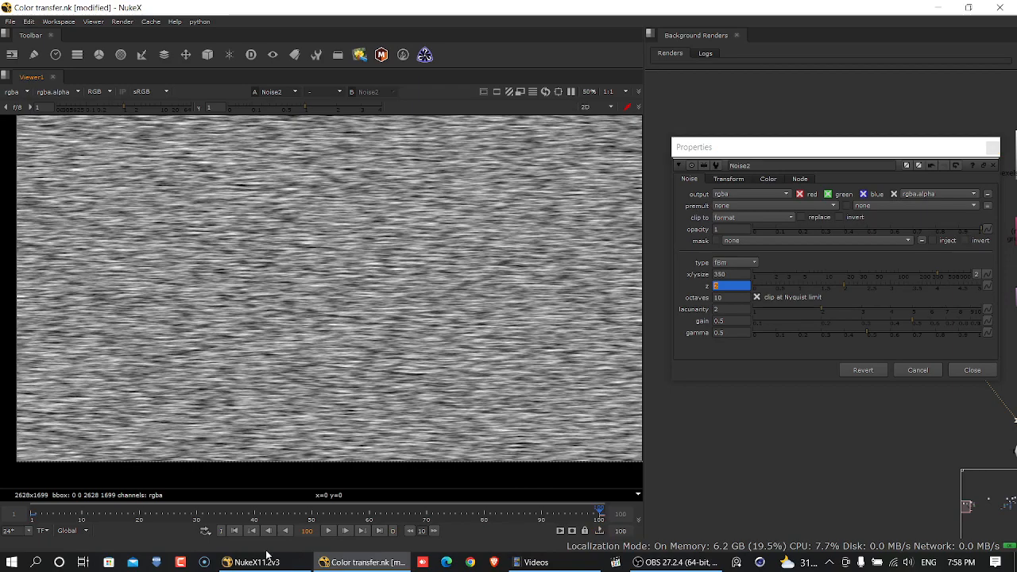
- Play the timeline from frame 1, inspect the noise's movement up close, and return to the first frame
left_click(234, 531)
left_click(328, 531)
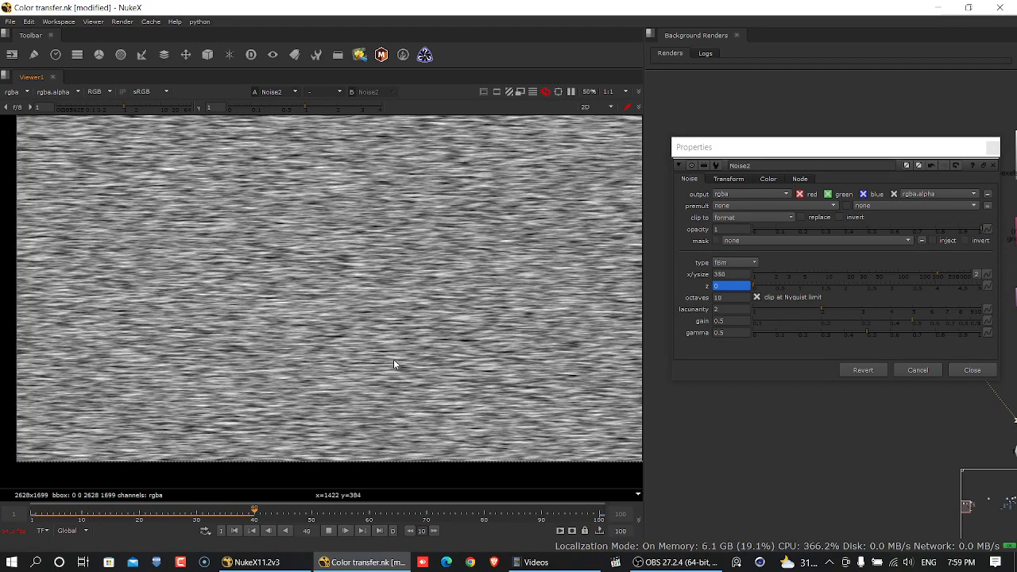
scroll(394, 364, "up", 5)
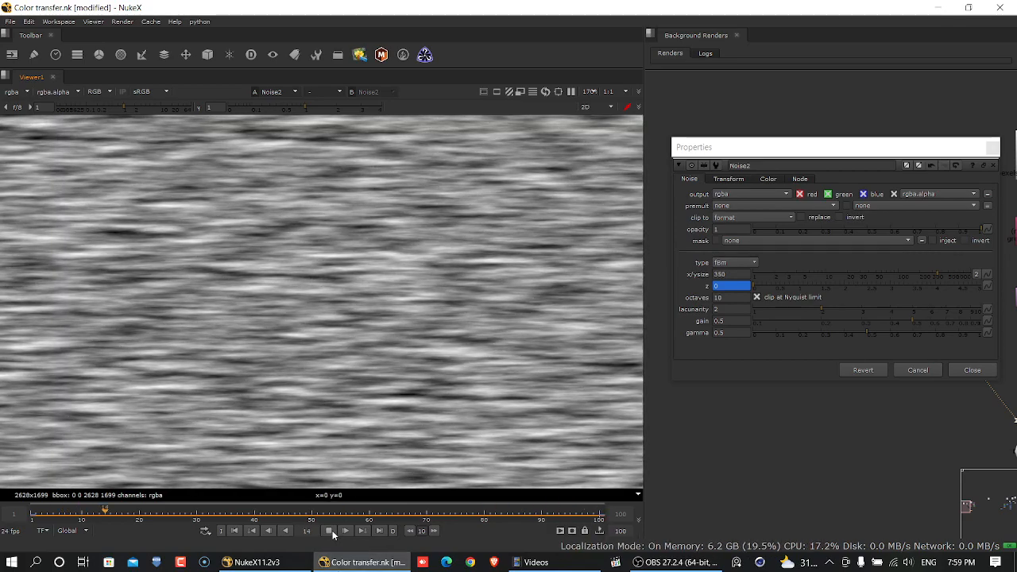
left_click(330, 531)
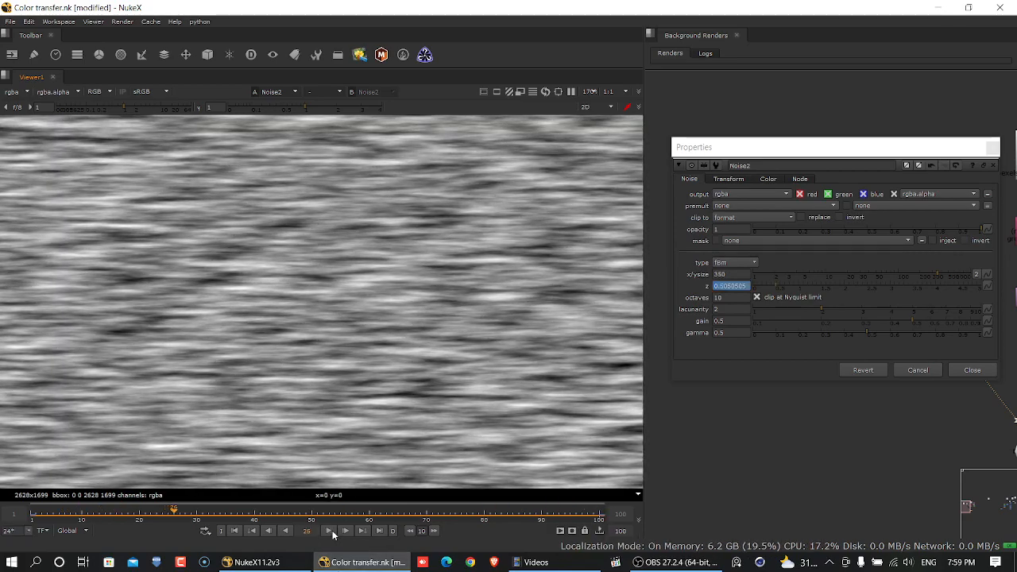
left_click(235, 531)
scroll(353, 326, "down", 3)
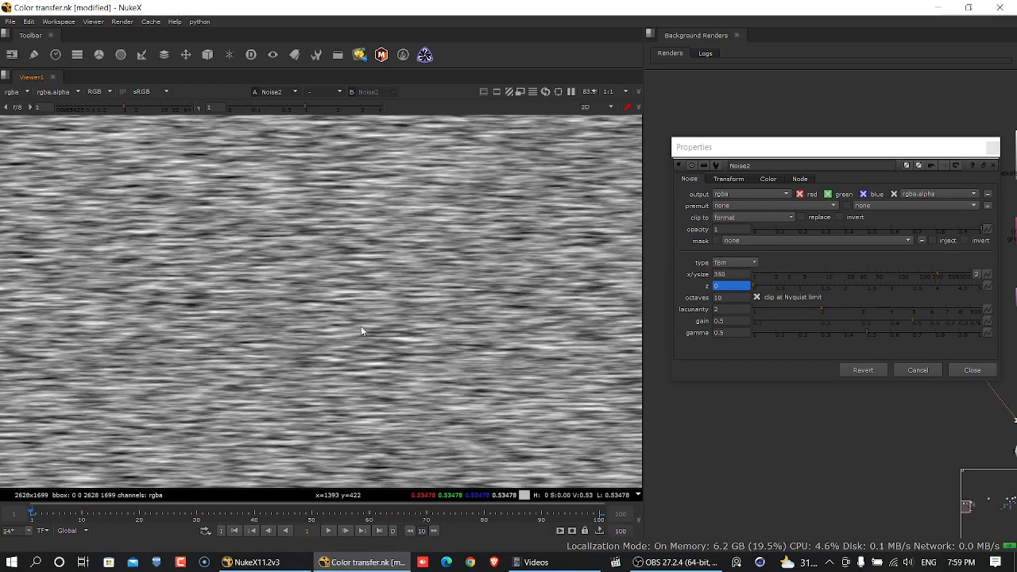
scroll(362, 331, "down", 3)
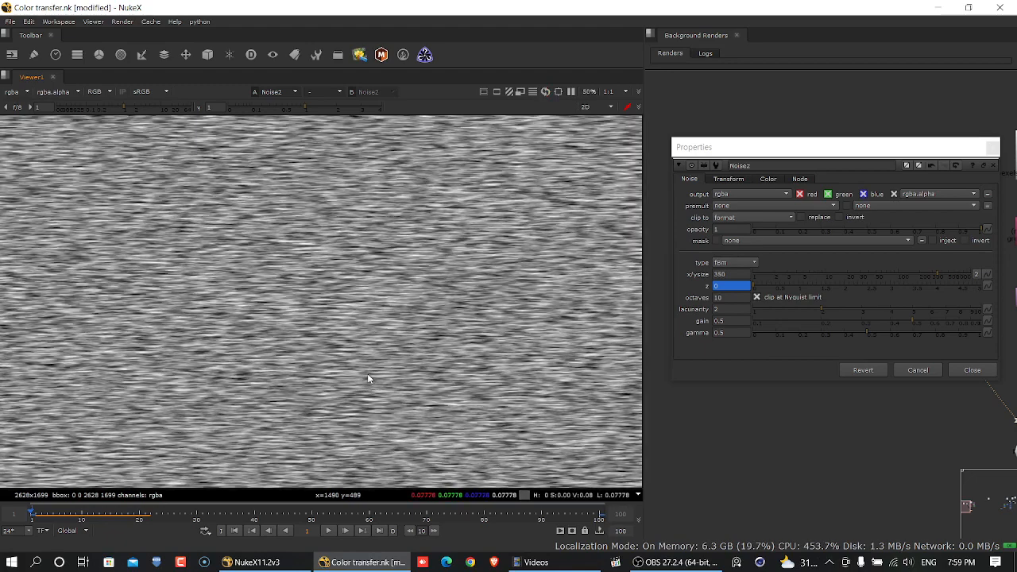
- Animate the noise's translate from x 0, y 0 at frame 1 to x 36, y -50 at frame 100
left_click(729, 179)
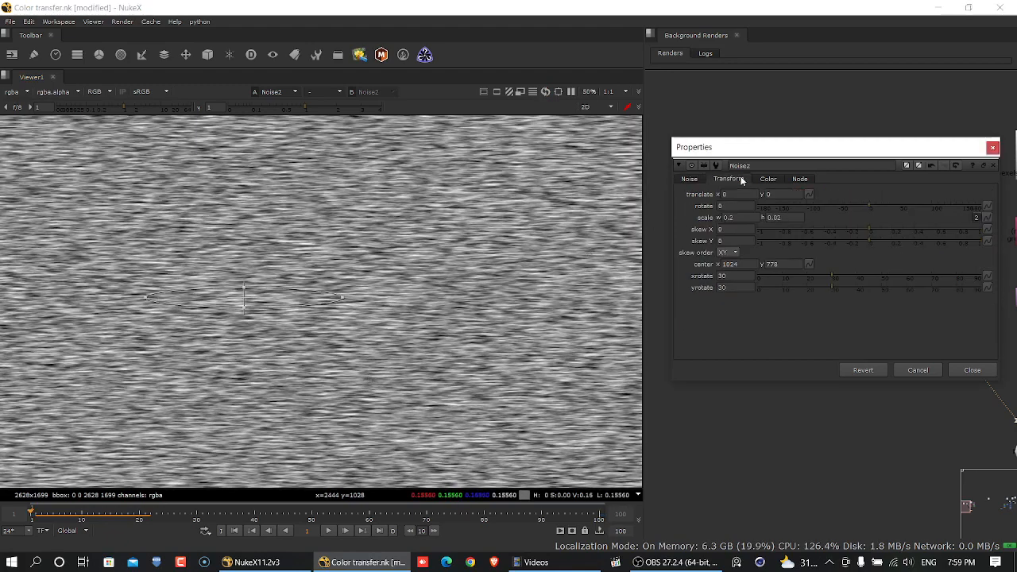
left_click(229, 533)
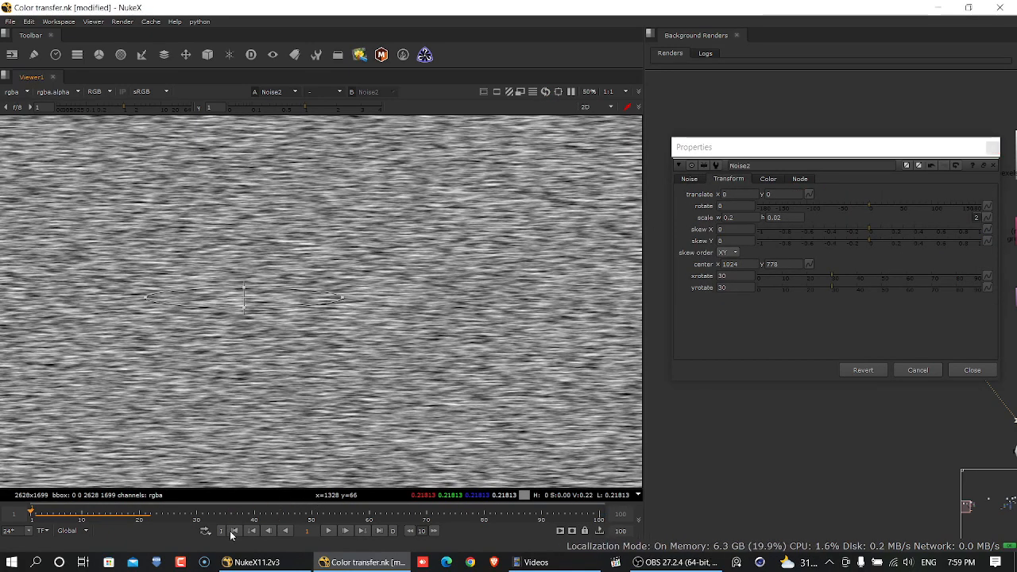
left_click(808, 194)
left_click(817, 200)
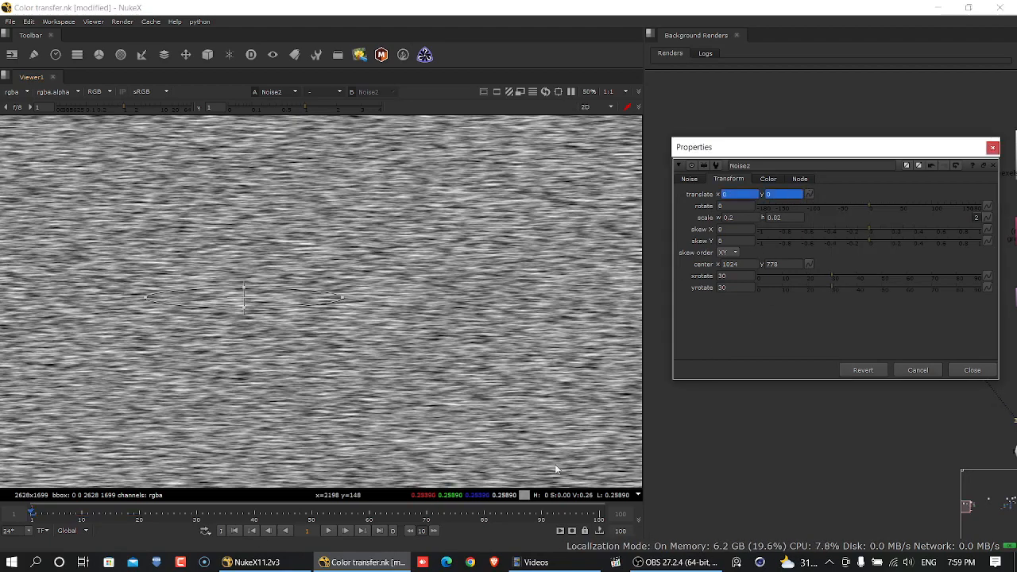
left_click(379, 531)
left_click_drag(242, 297, 252, 310)
scroll(252, 310, "up", 4)
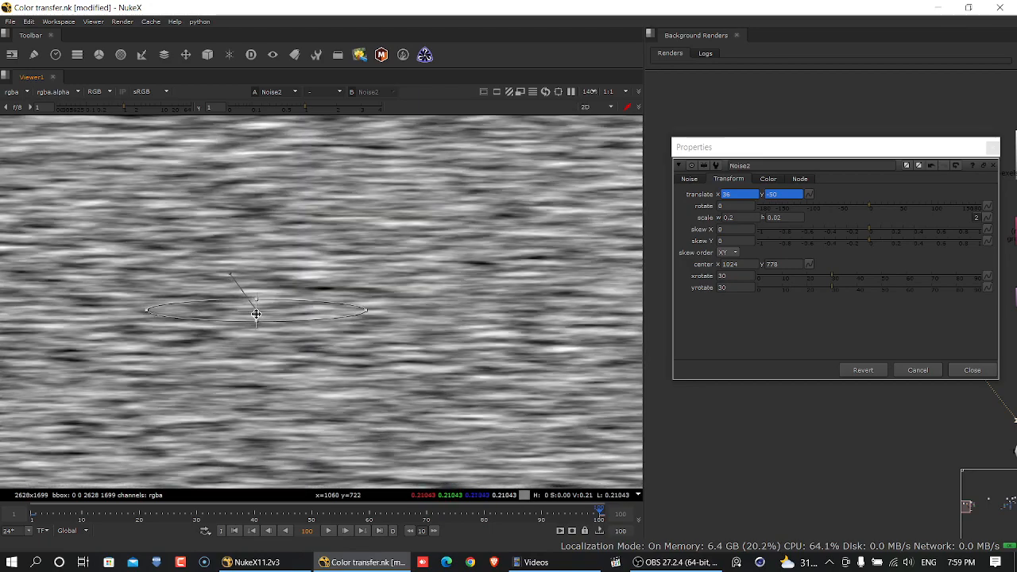
scroll(327, 357, "down", 4)
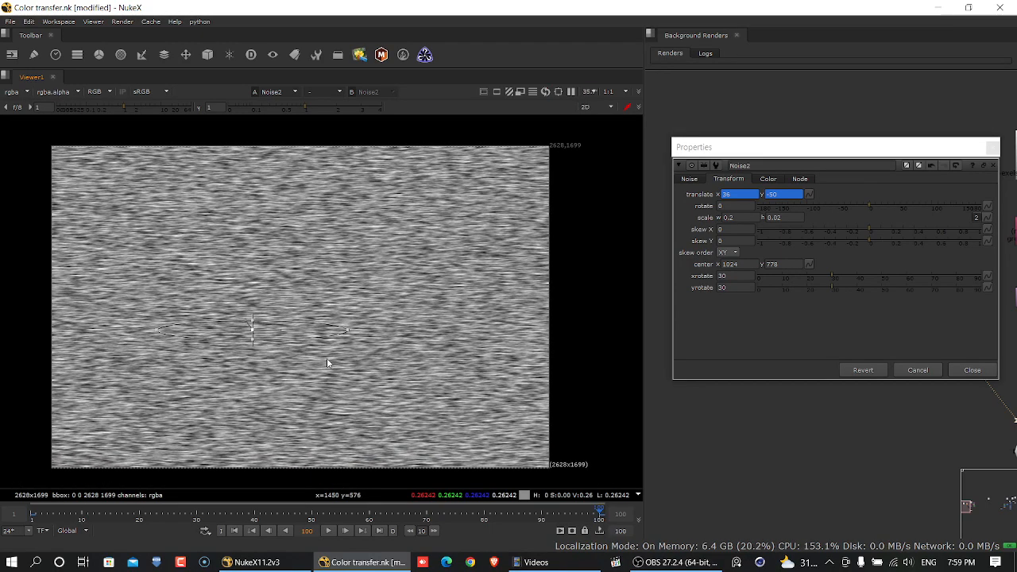
left_click(236, 530)
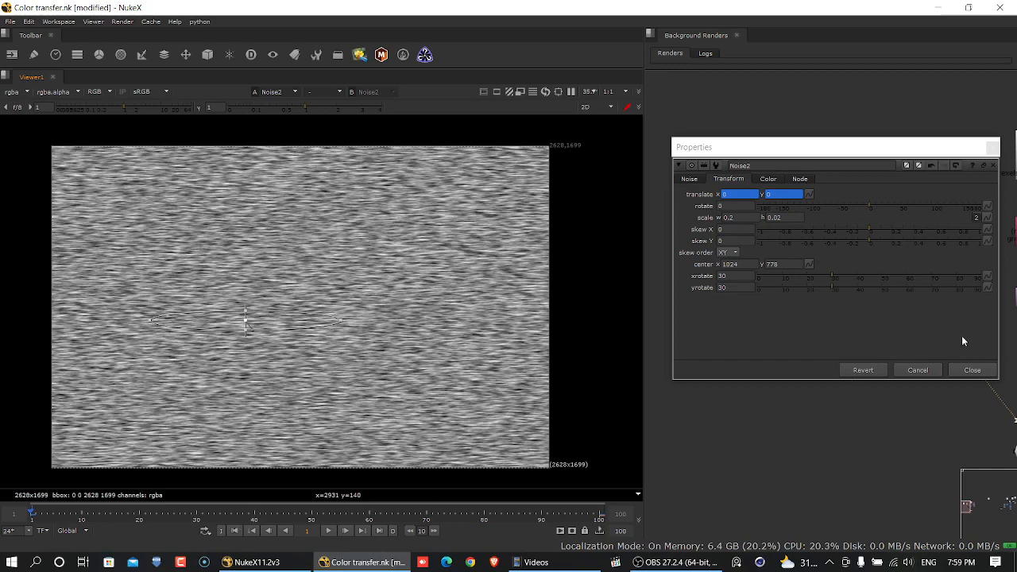
- Return to the main noise settings and play the timeline to examine the combined evolving and drifting motion up close
left_click(689, 179)
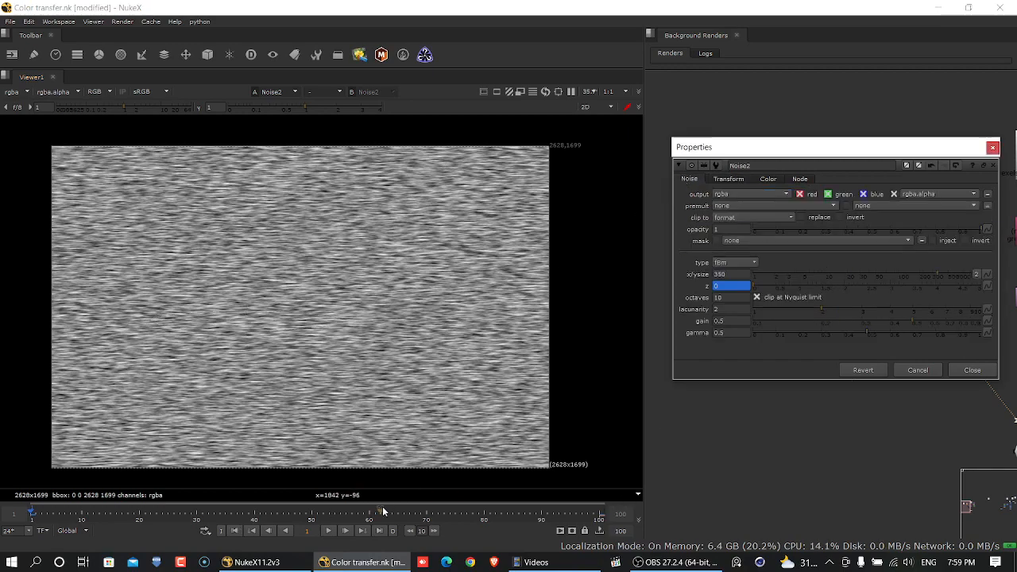
left_click(340, 528)
scroll(264, 414, "up", 1)
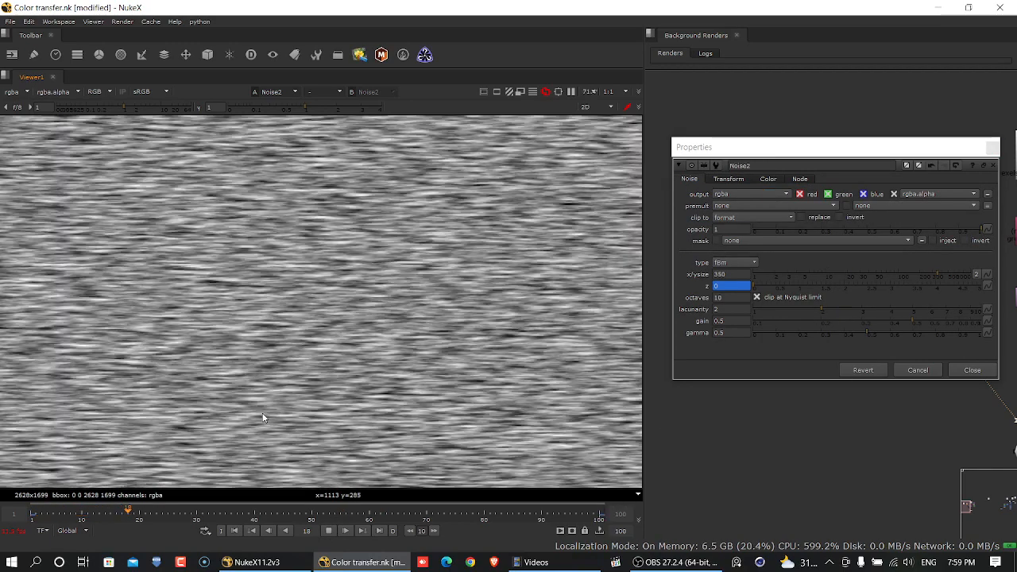
scroll(258, 420, "up", 2)
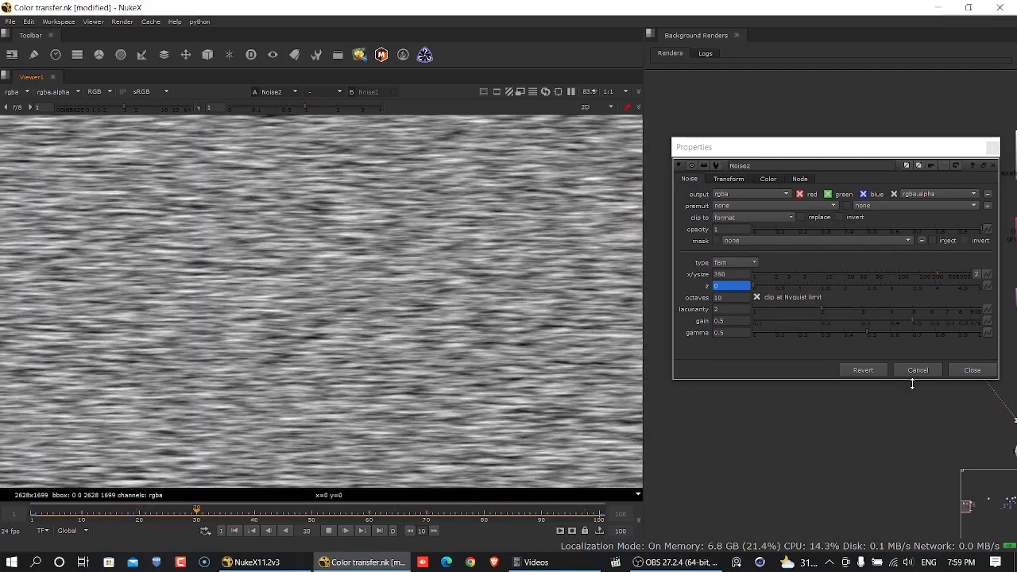
left_click(329, 533)
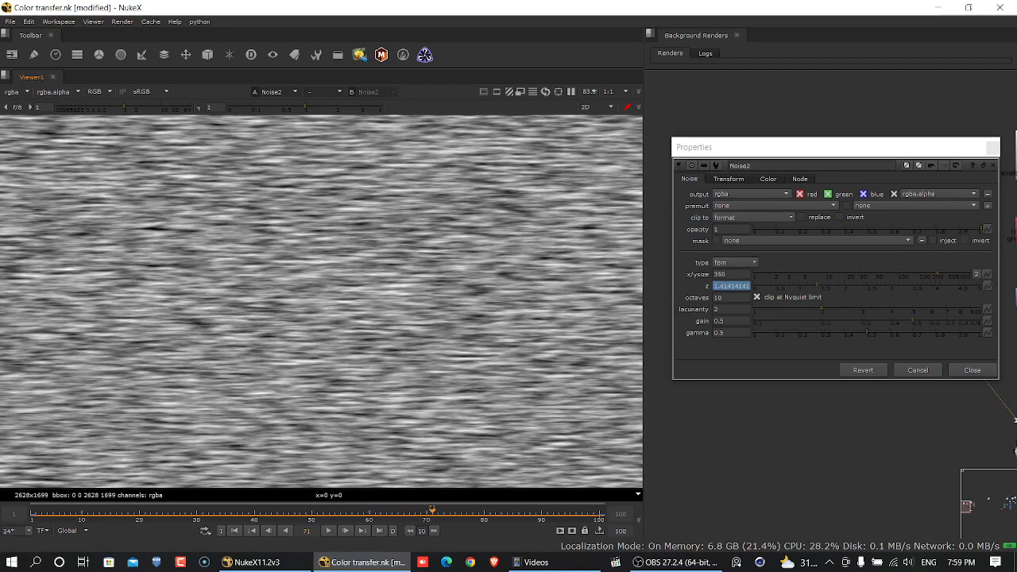
- Close the noise properties and show the whole iceberg image in the viewer
left_click(973, 369)
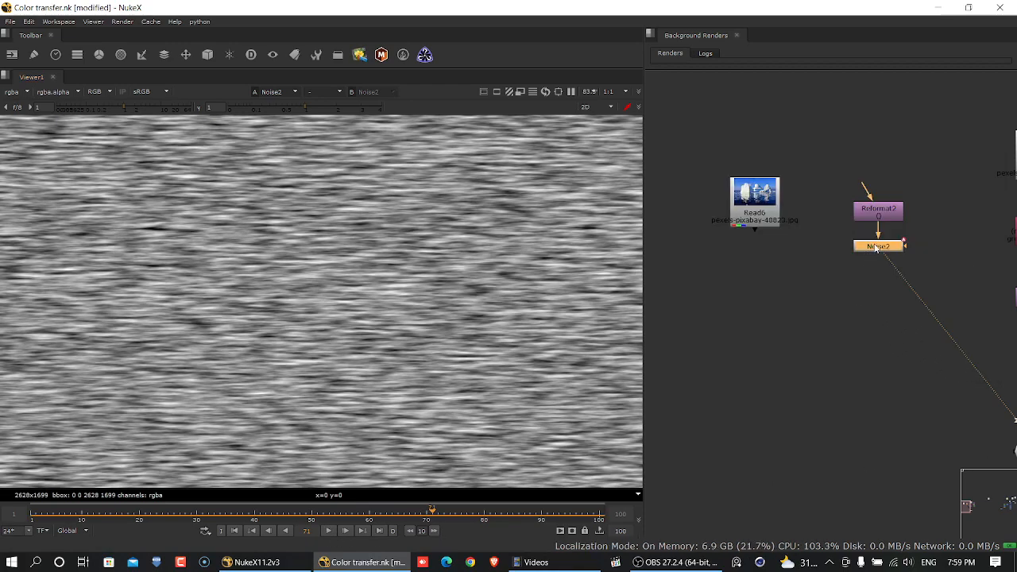
left_click(755, 195)
key("1")
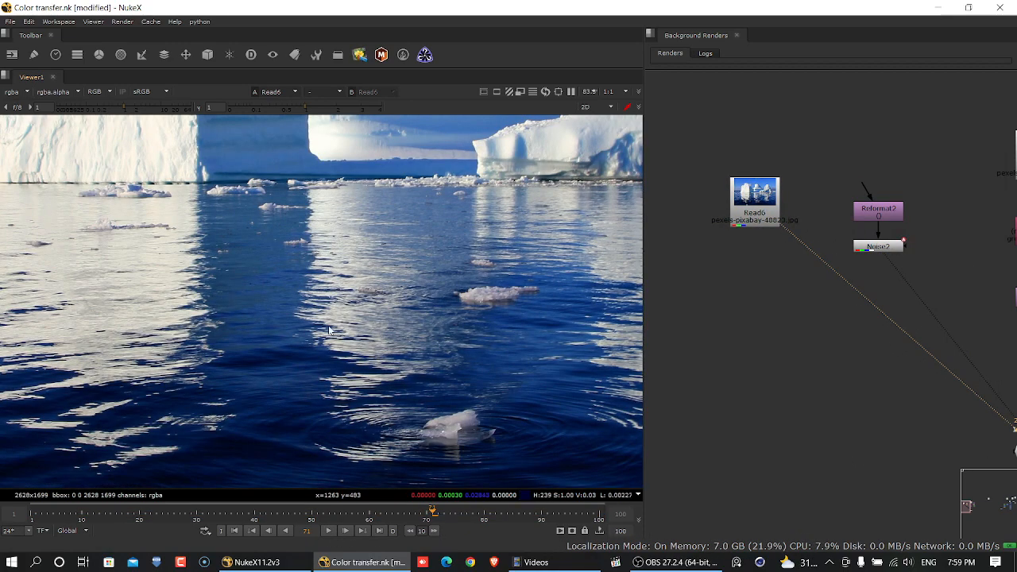
key("f")
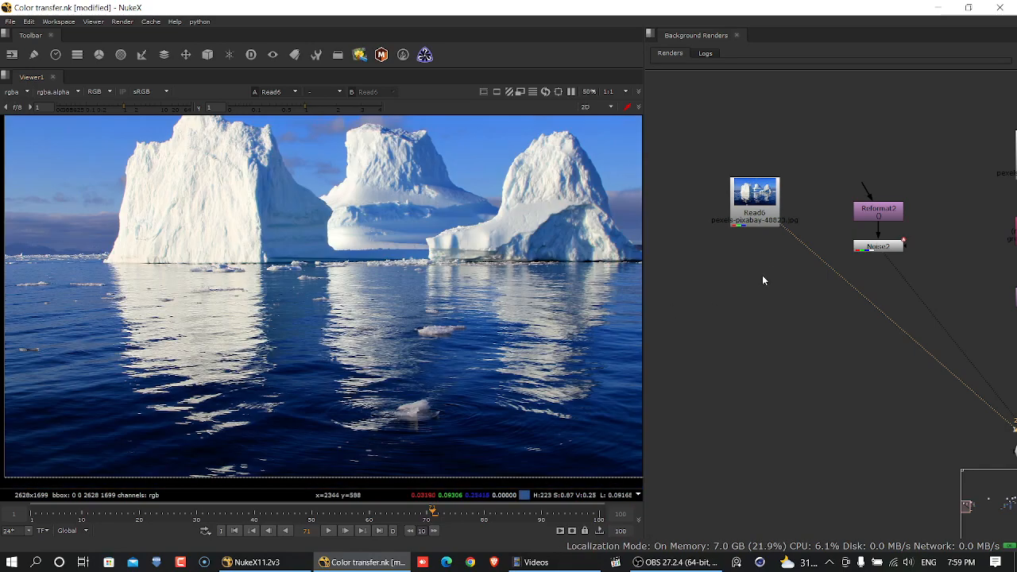
- Add an IDistort node in the empty area below the iceberg image and noise nodes
left_click(809, 299)
key("Tab")
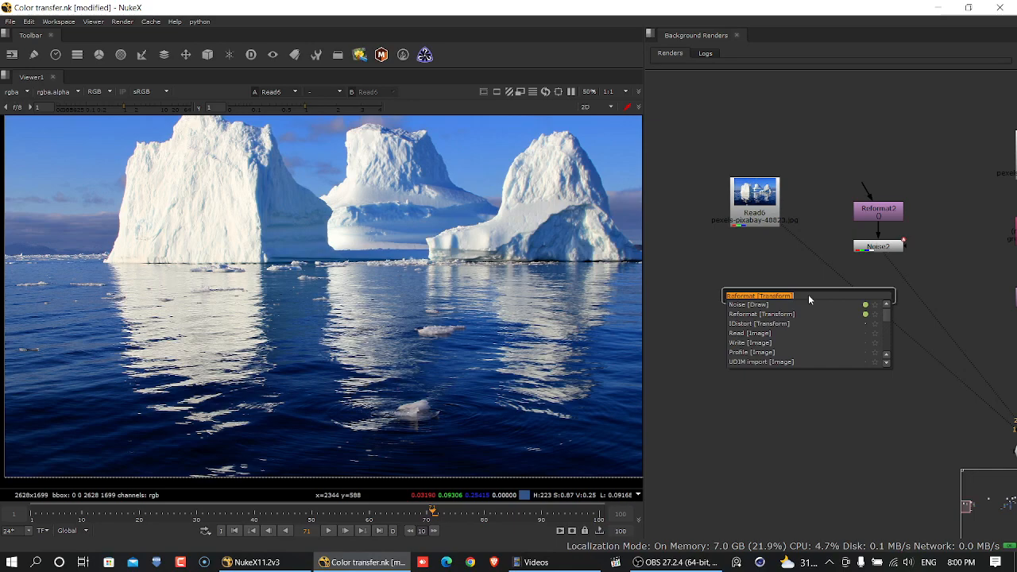
type("id")
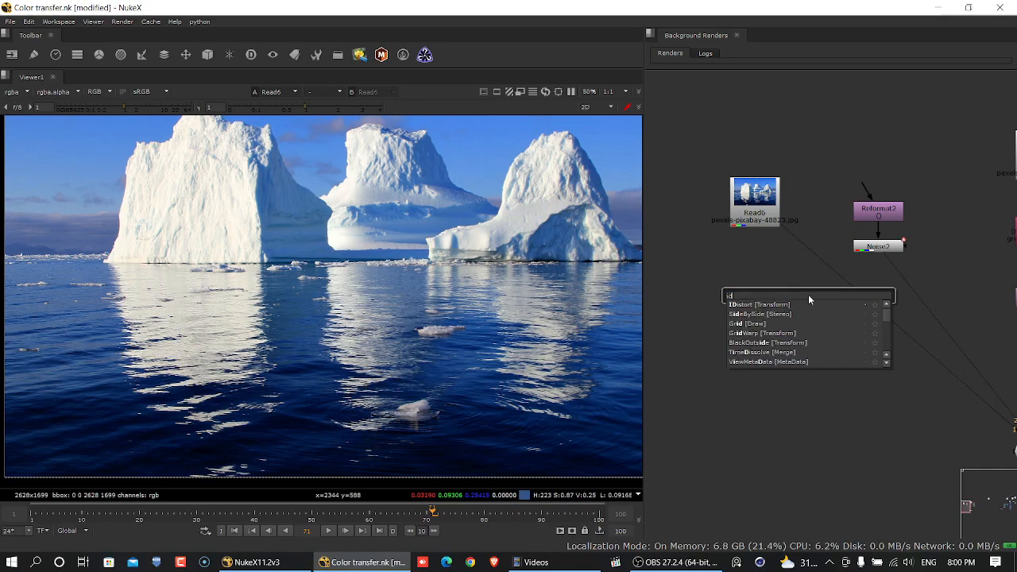
key("Return")
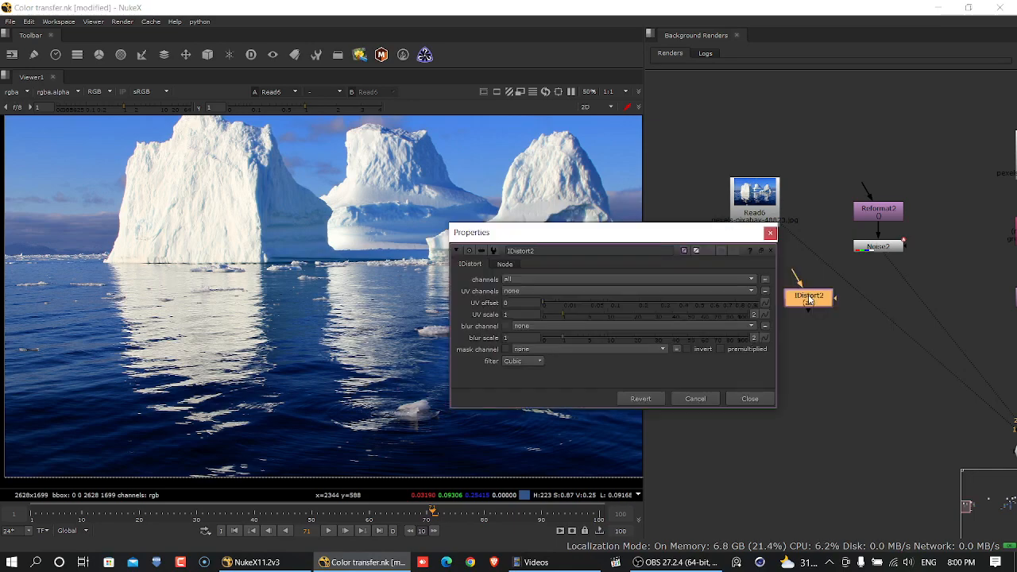
- Reopen the noise node's properties and arrange the IDistort properties beside them, without overlap
left_click_drag(680, 235, 732, 80)
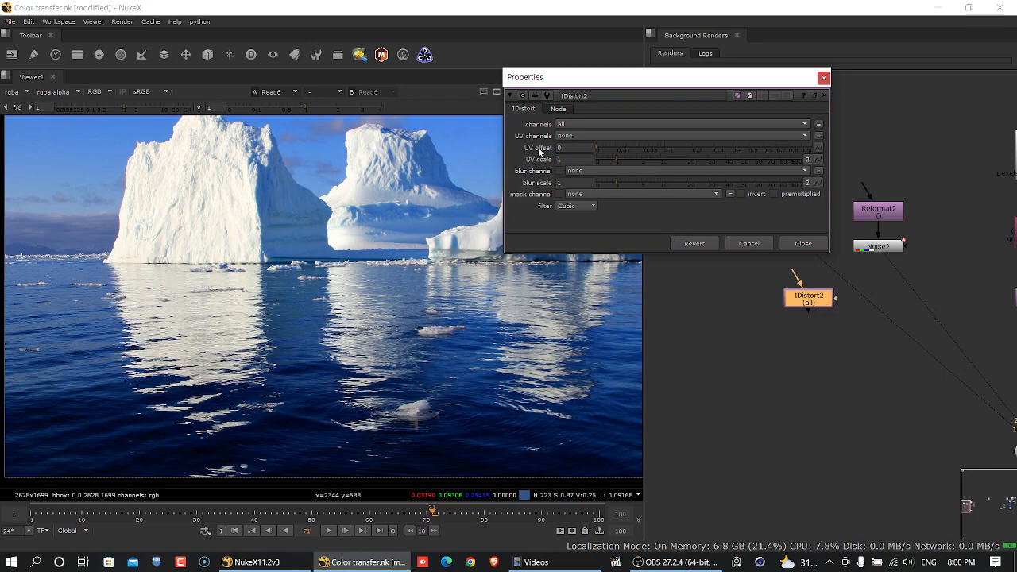
left_click_drag(687, 82, 615, 95)
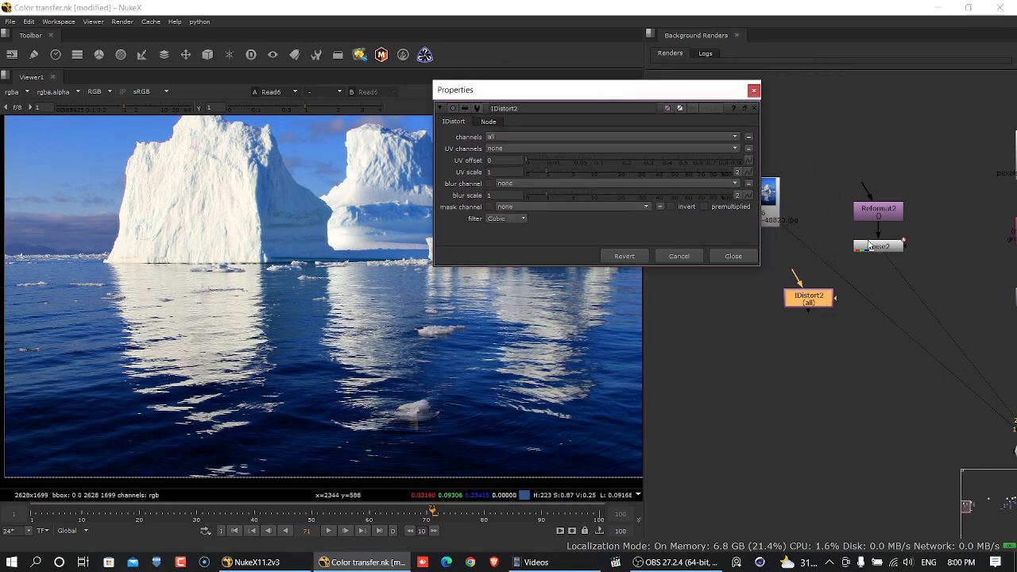
double_click(878, 248)
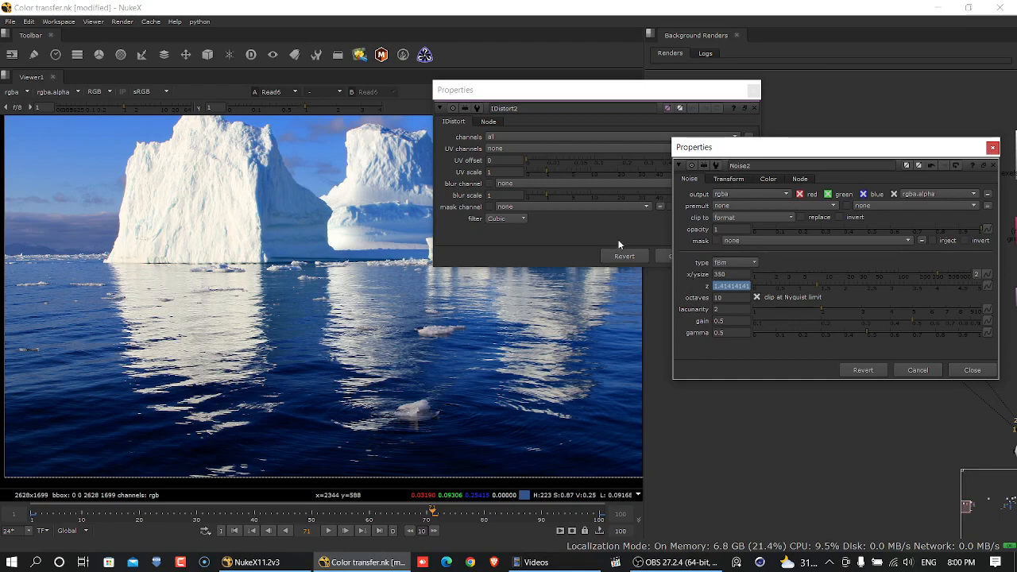
left_click_drag(691, 88, 514, 109)
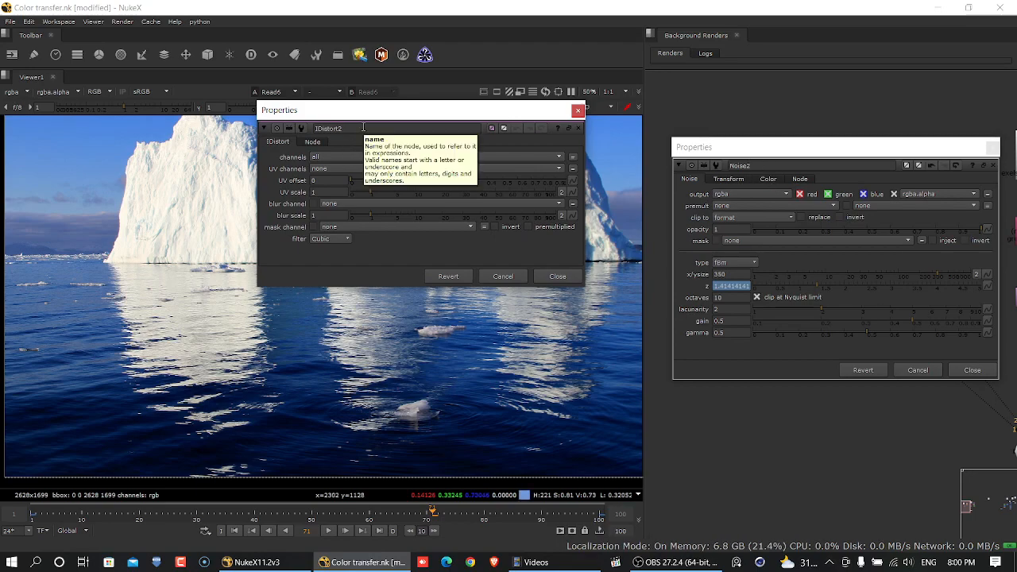
- Close the noise properties, make room above the IDistort node, and add a Copy node just below the iceberg image
left_click(973, 370)
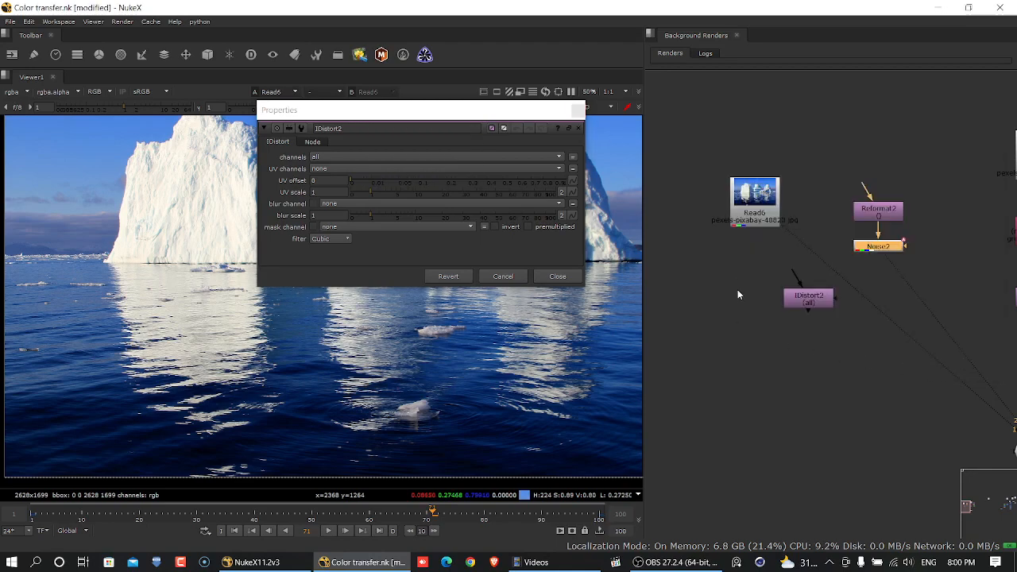
left_click_drag(806, 294, 783, 397)
left_click(745, 276)
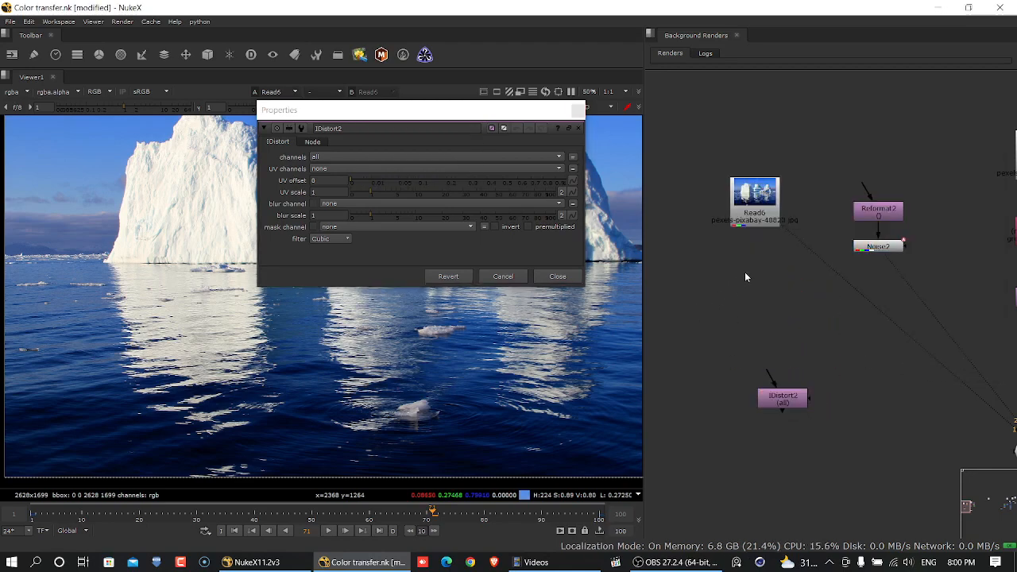
key("k")
left_click(754, 281)
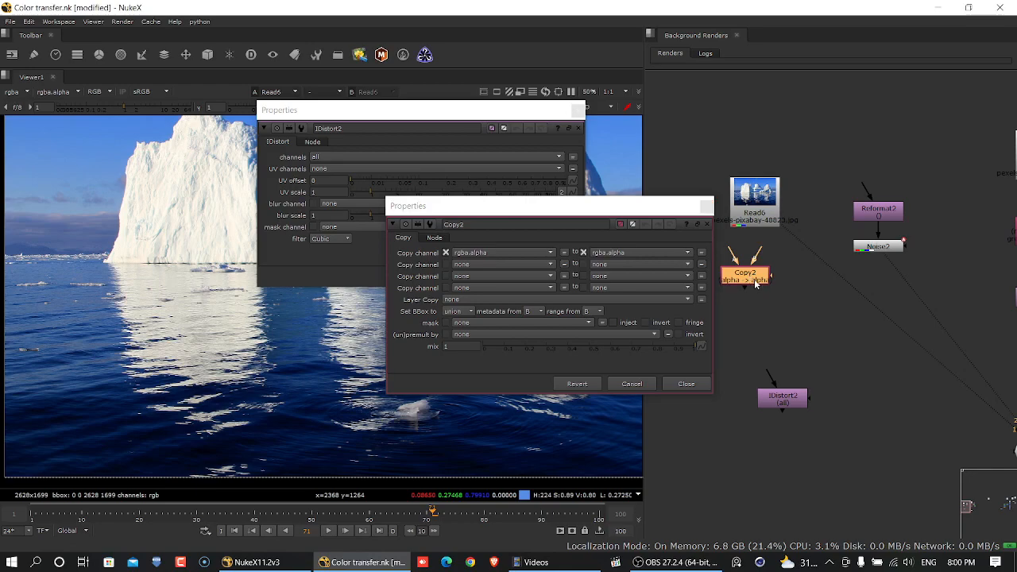
left_click_drag(678, 210, 628, 235)
left_click_drag(741, 270, 750, 263)
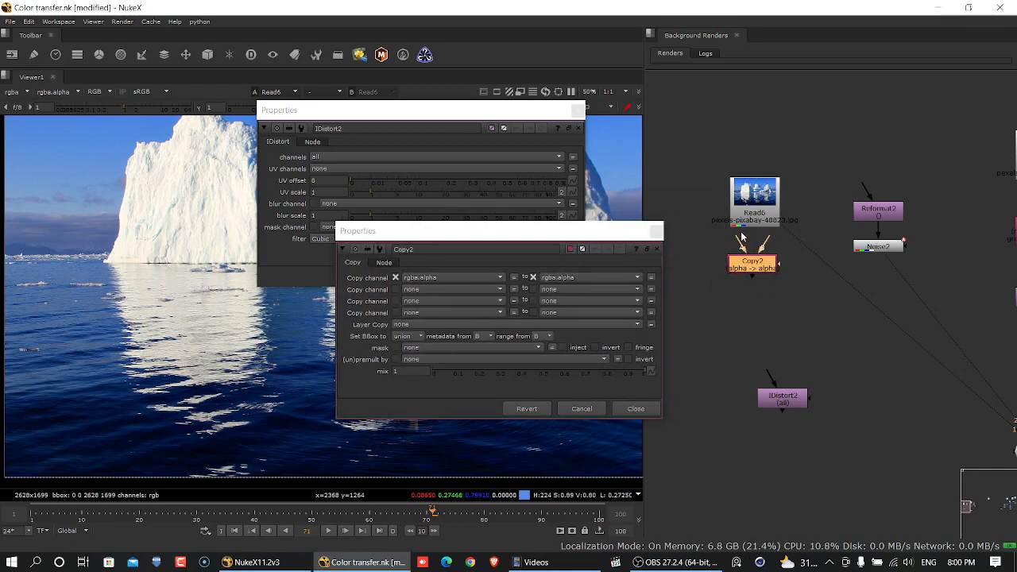
- Connect the Copy node's B input to the iceberg image and its A input to the noise node, aligning them
left_click(737, 242)
left_click_drag(779, 343, 895, 248)
left_click_drag(765, 246, 755, 197)
left_click_drag(947, 151, 853, 304)
mouse_move(898, 211)
left_mouse_down()
mouse_move(901, 242)
mouse_move(901, 230)
left_mouse_up()
left_click(880, 249)
left_click(754, 267)
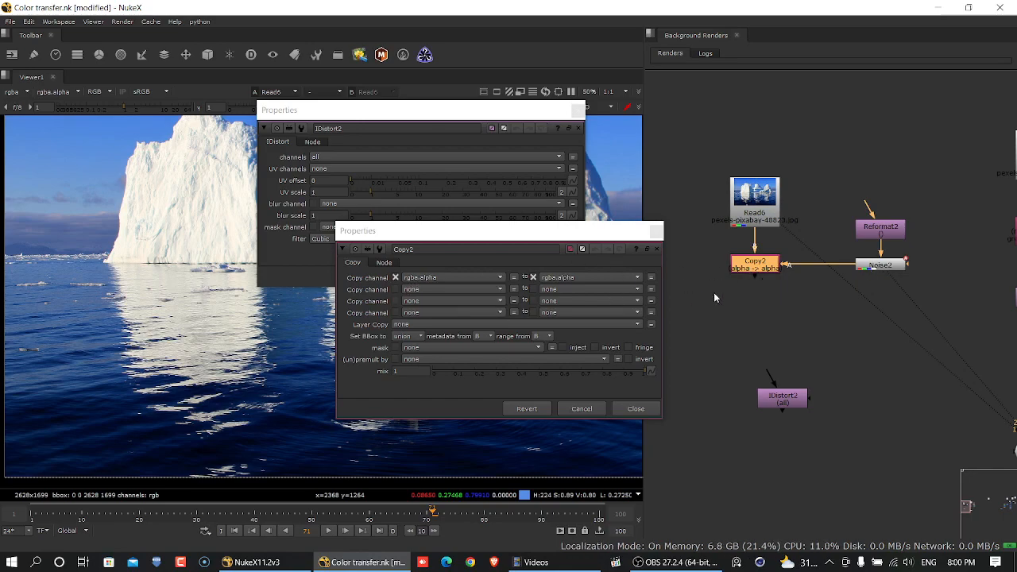
- View the noise node and examine its alpha, red, green and blue channels one by one
left_click(878, 266)
key("1")
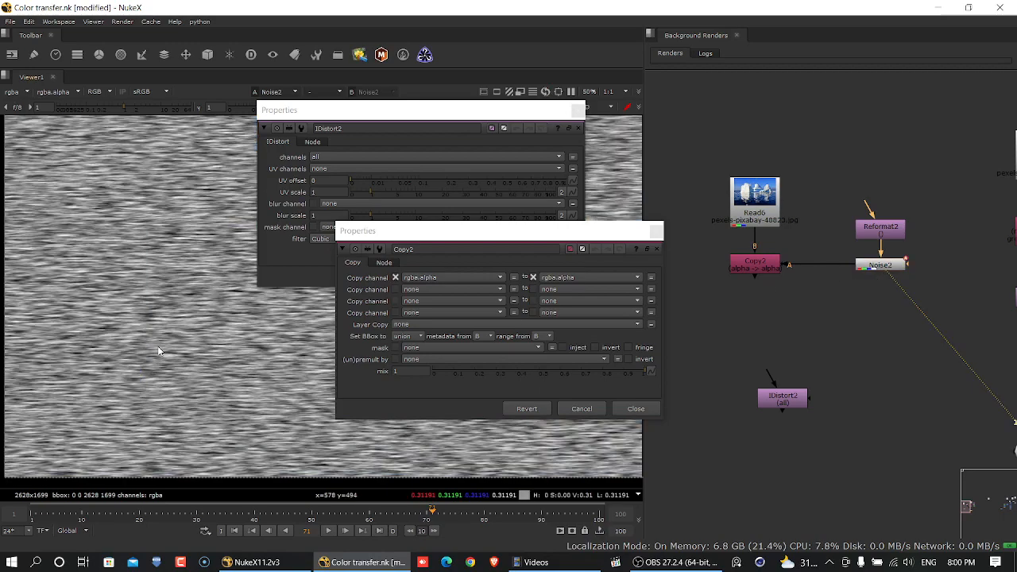
left_click(95, 92)
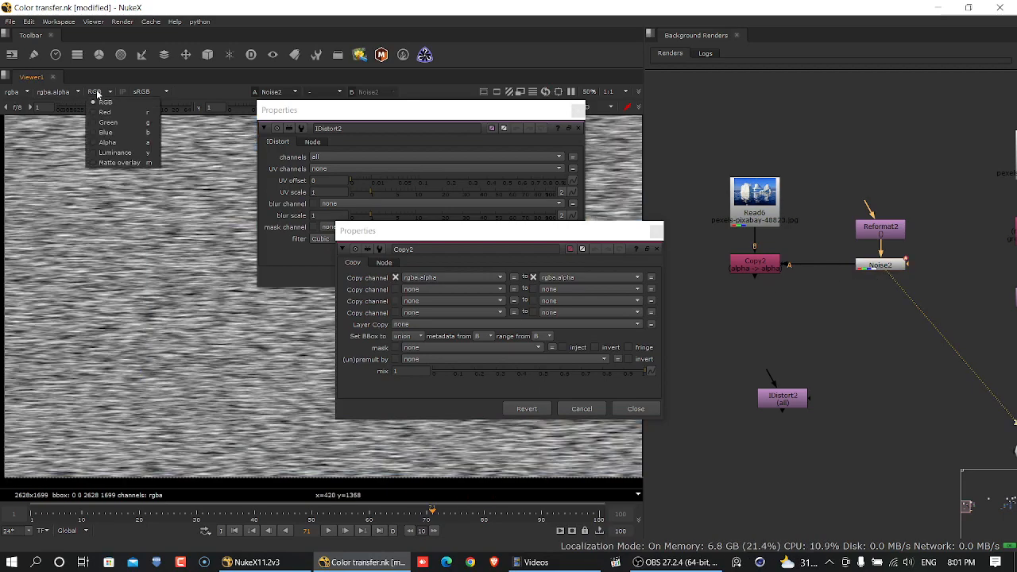
left_click(108, 142)
key("r")
key("g")
key("r")
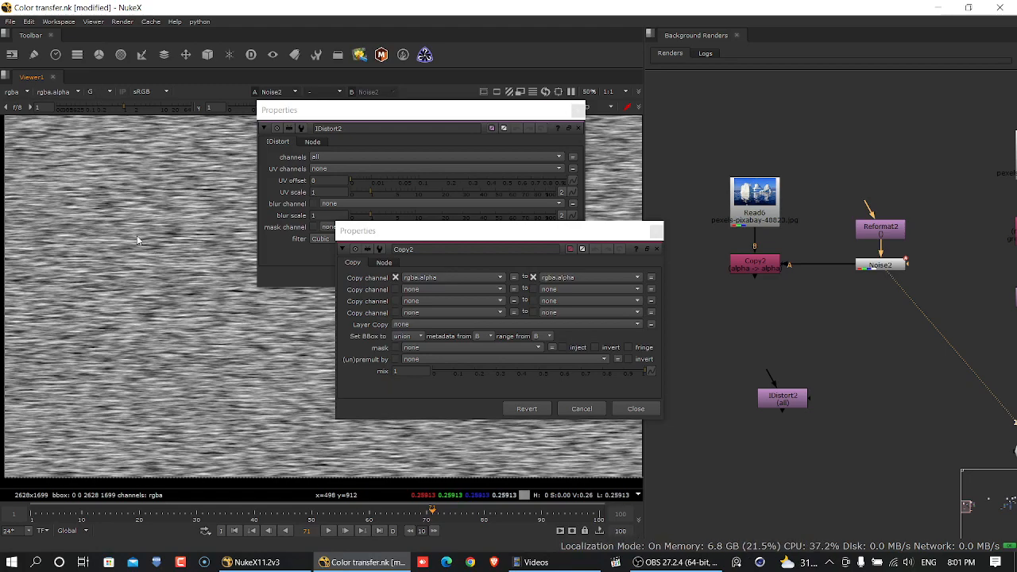
key("b")
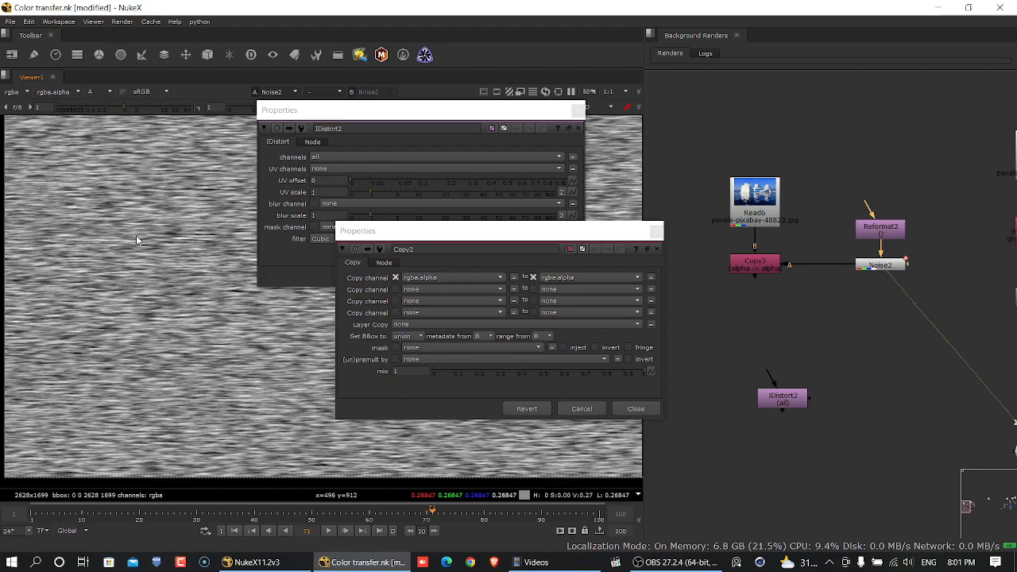
- View the Copy node's output and set it to copy rgba.alpha into forward.u, closing its properties
left_click(768, 272)
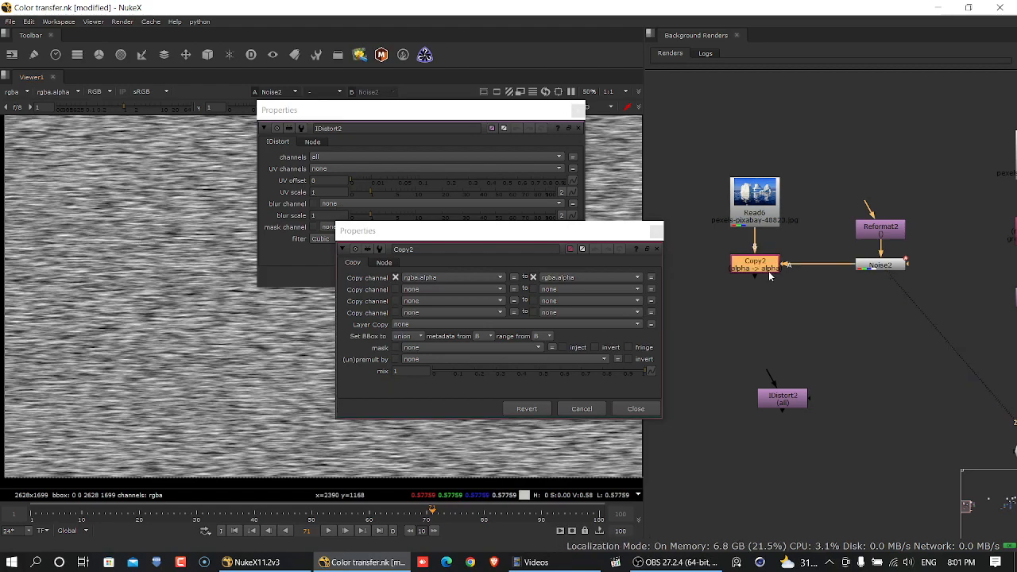
key("1")
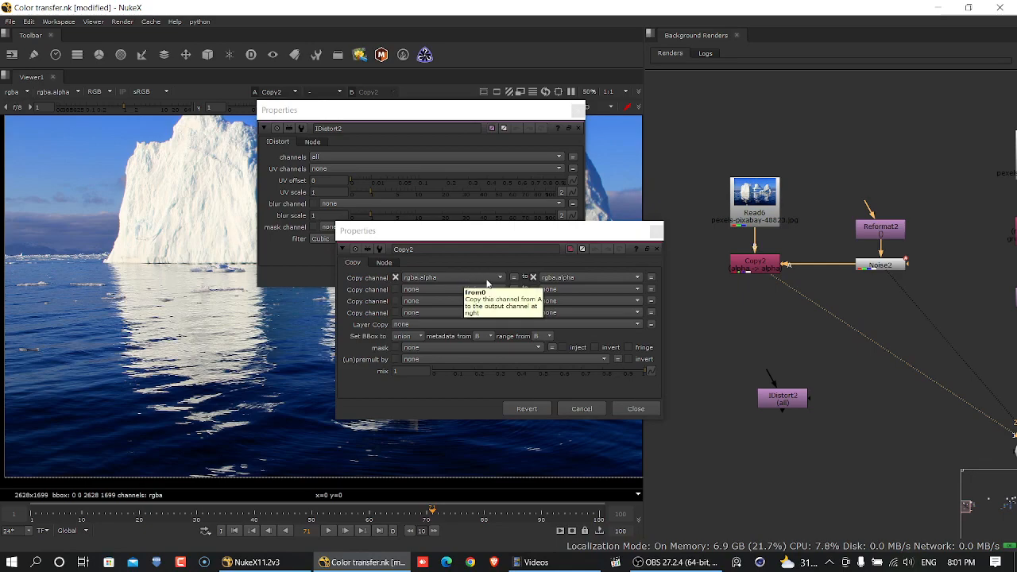
left_click(591, 281)
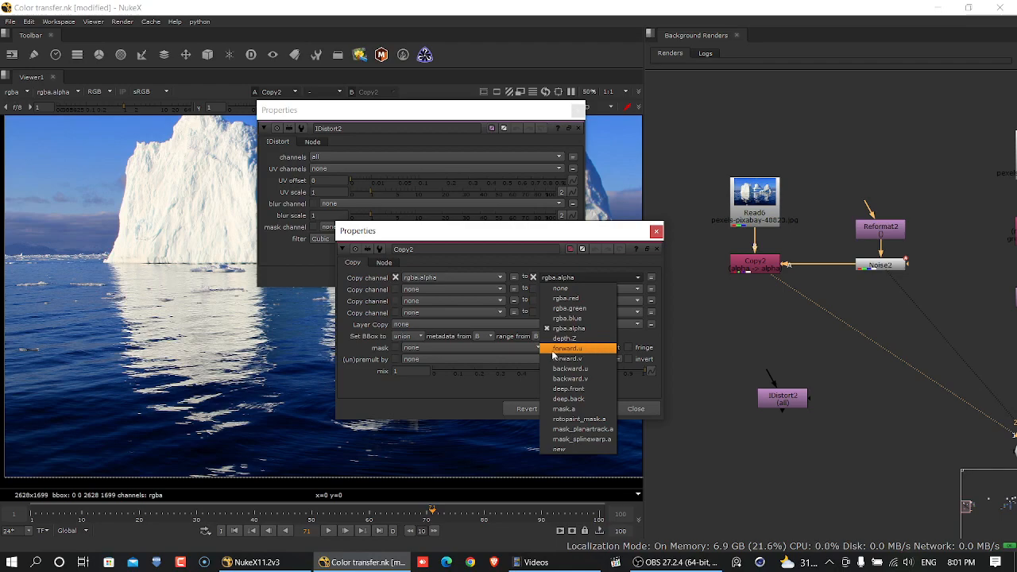
left_click(596, 352)
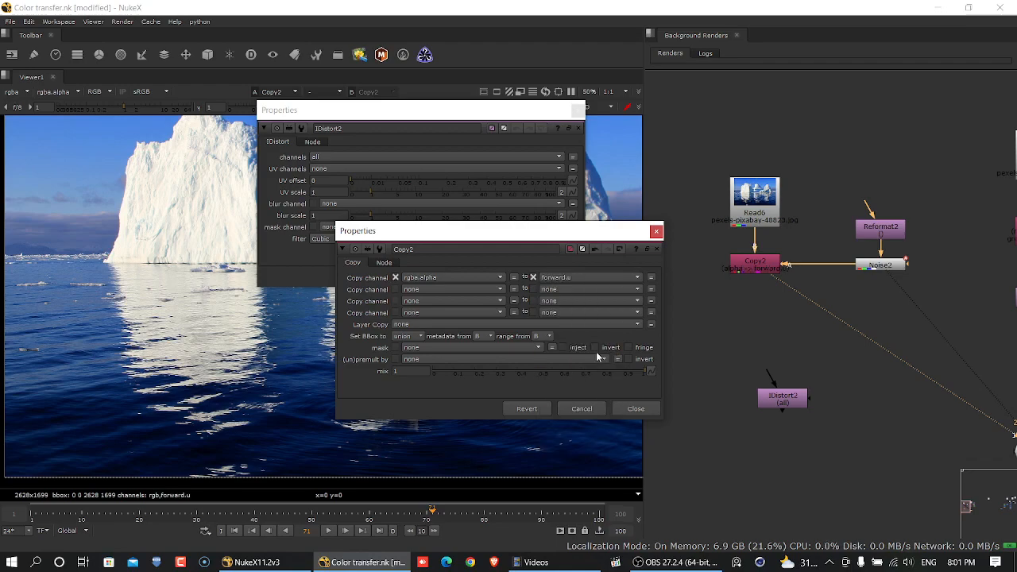
left_click(641, 410)
- Connect the IDistort node beneath the Copy node and arrange its properties clear of the node tree
left_click_drag(794, 402, 765, 333)
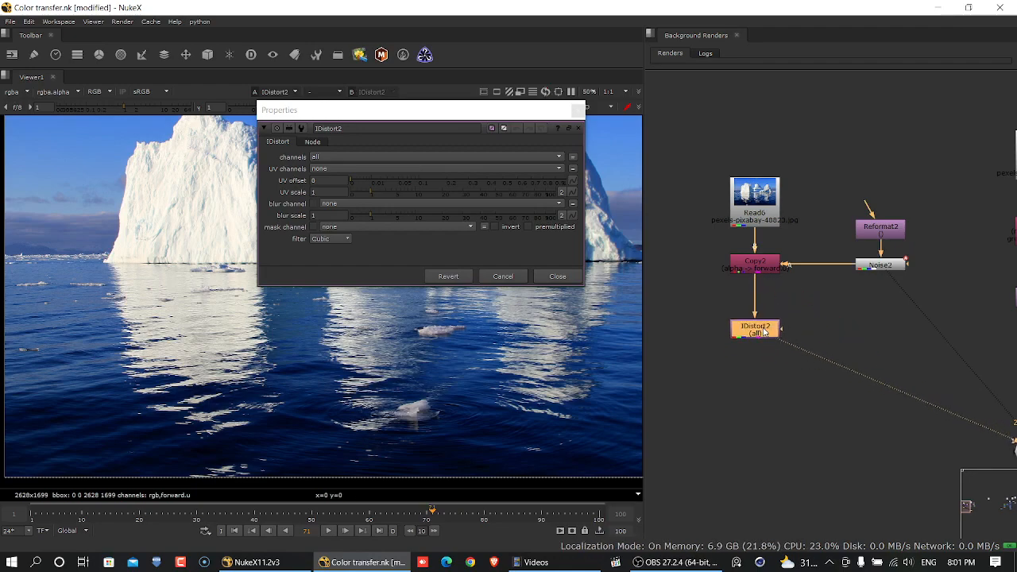
left_click_drag(466, 109, 906, 86)
left_click(162, 513)
left_click(155, 515)
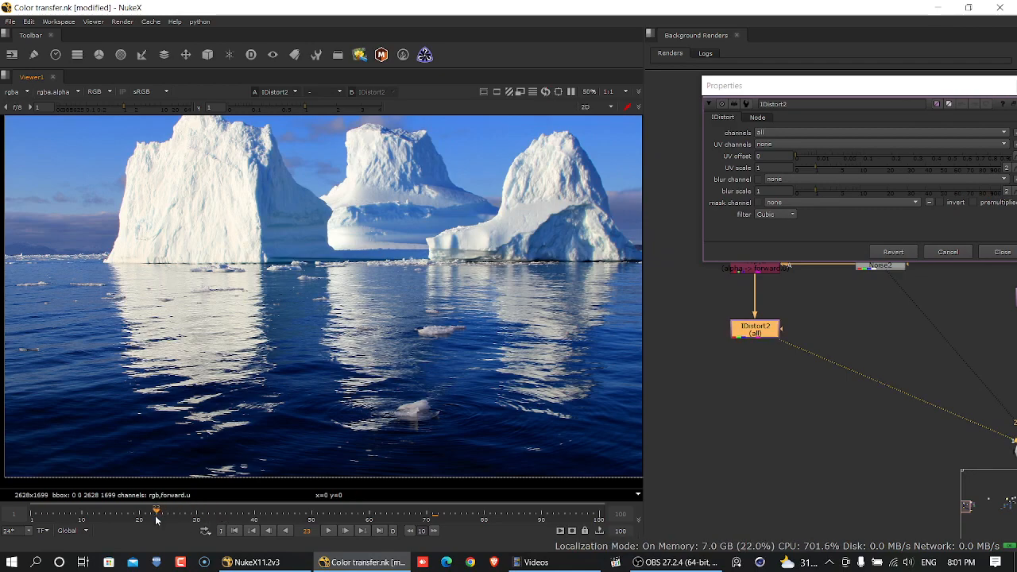
left_click_drag(790, 97, 608, 86)
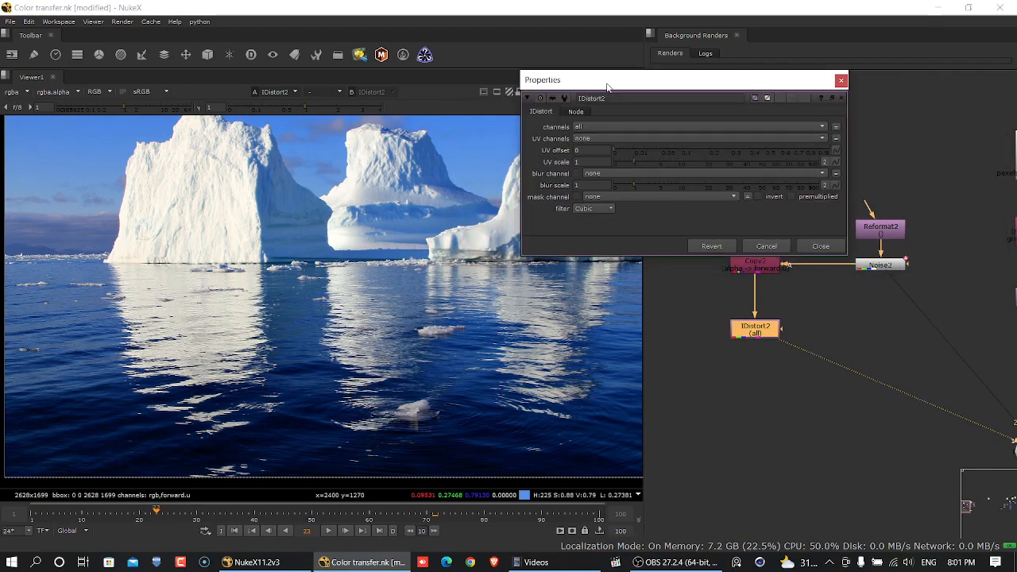
middle_click_drag(750, 342, 761, 460)
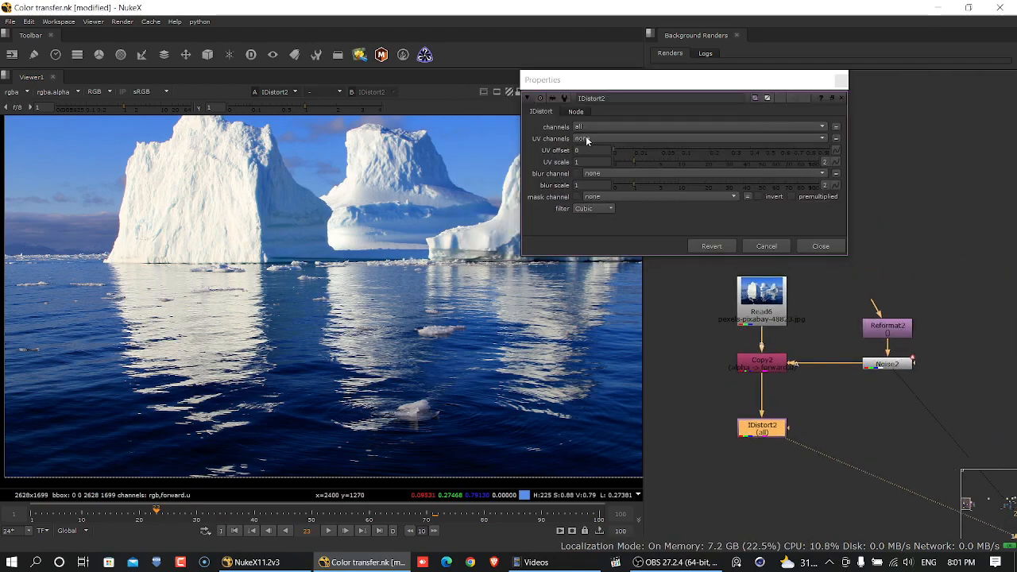
- Set the IDistort UV channels to forward, check the Copy node's settings, and preview the playback before returning to frame 1
left_click(586, 140)
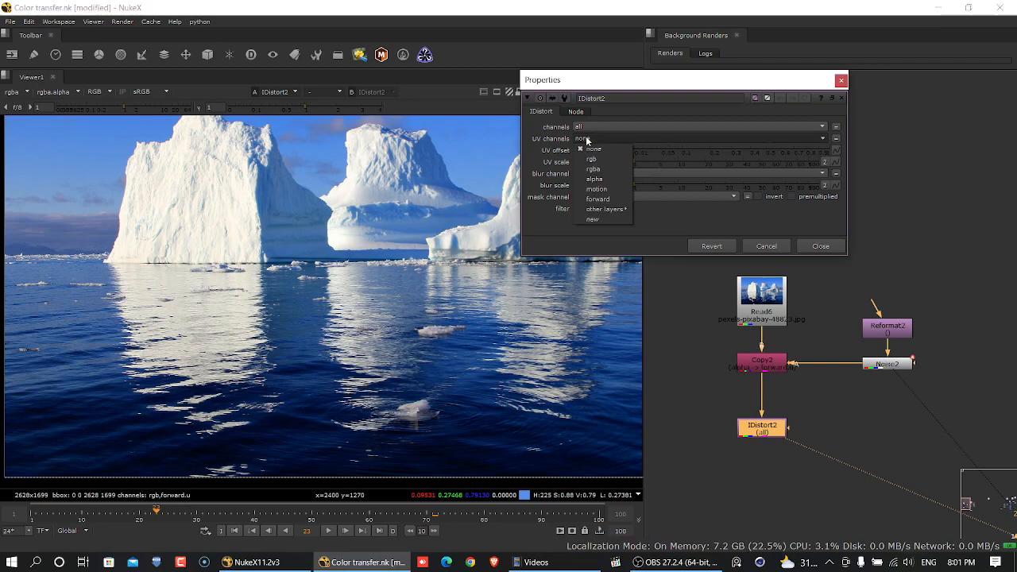
left_click(614, 200)
double_click(763, 361)
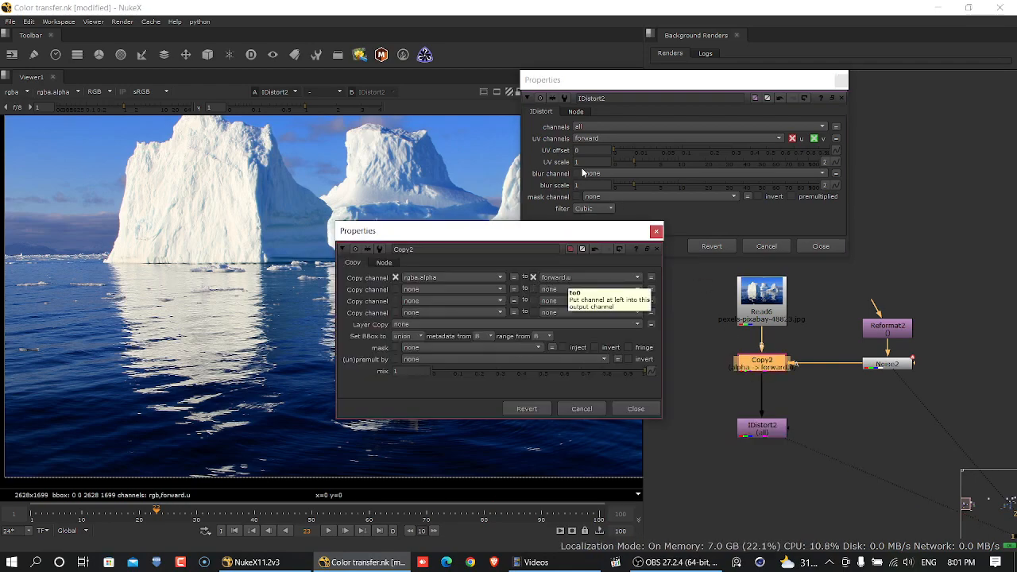
left_click(654, 234)
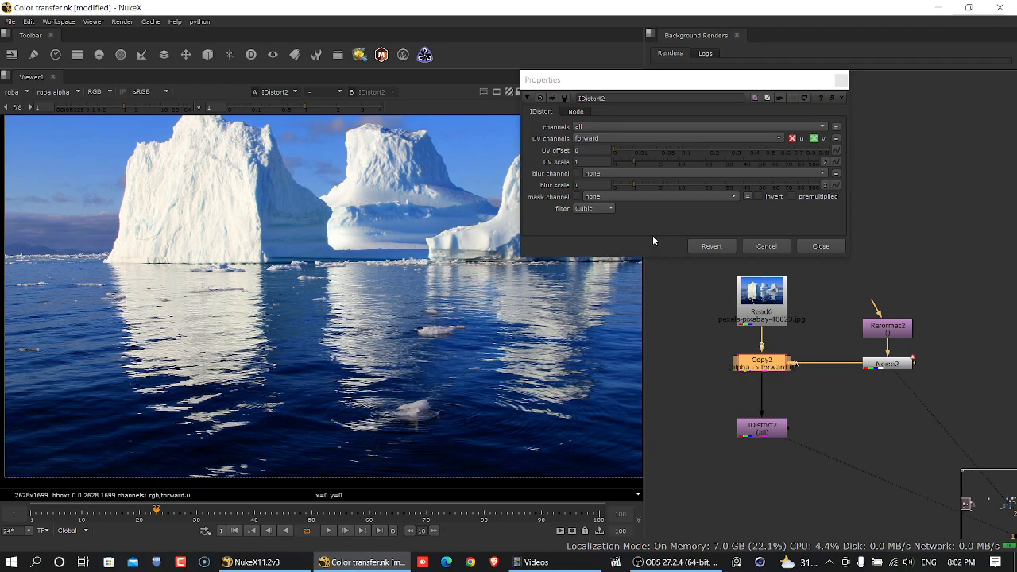
left_click(329, 530)
left_click(329, 531)
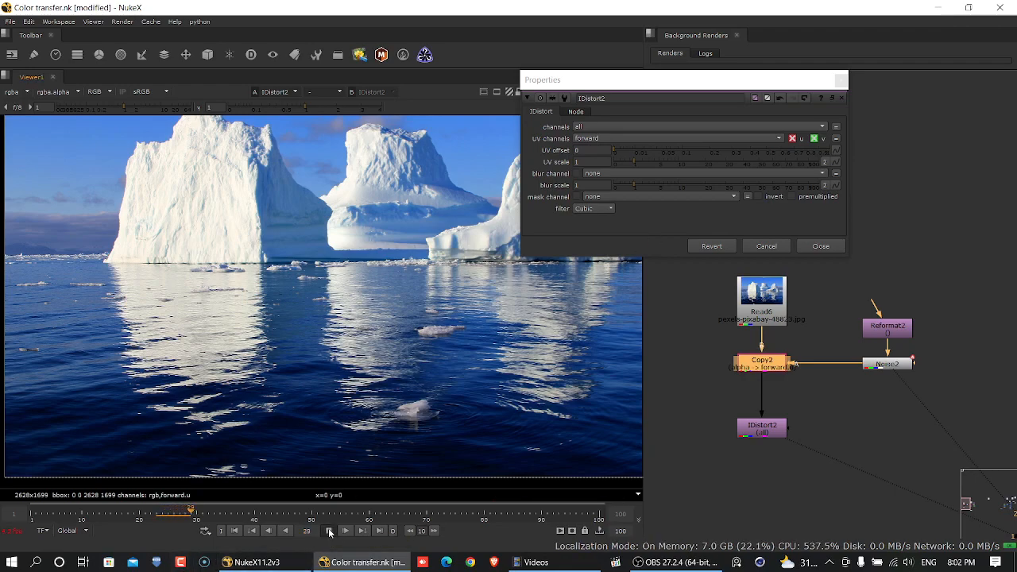
left_click(228, 532)
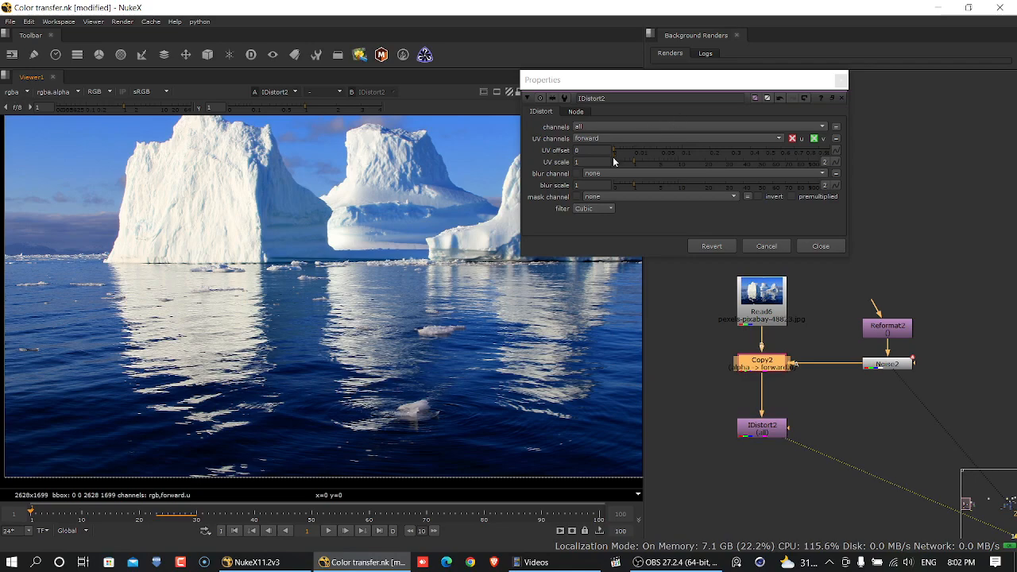
- Raise the IDistort UV scale to 5.4 and preview the distortion from the first frame
left_click_drag(636, 160, 660, 164)
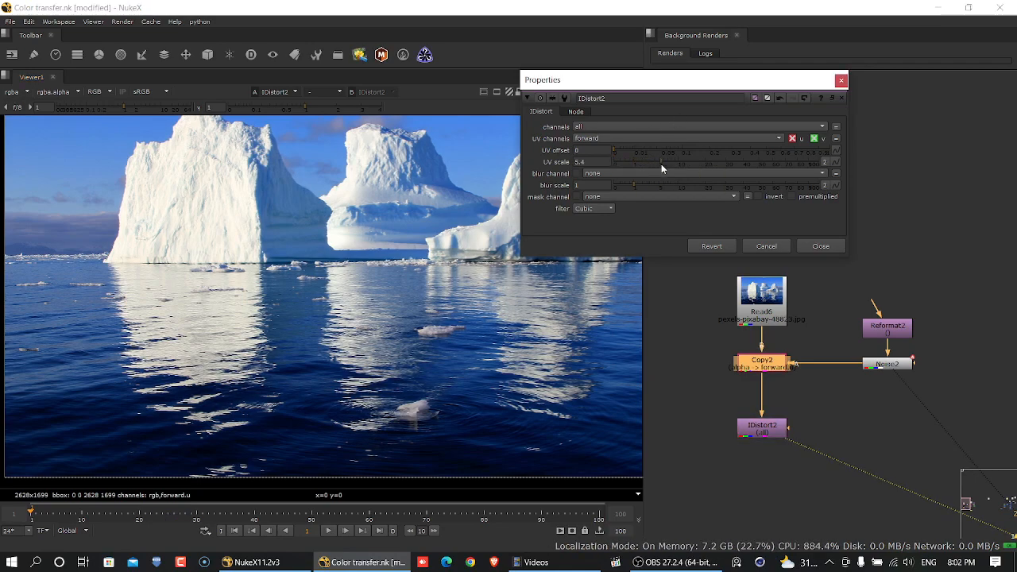
left_click(233, 534)
left_click(323, 531)
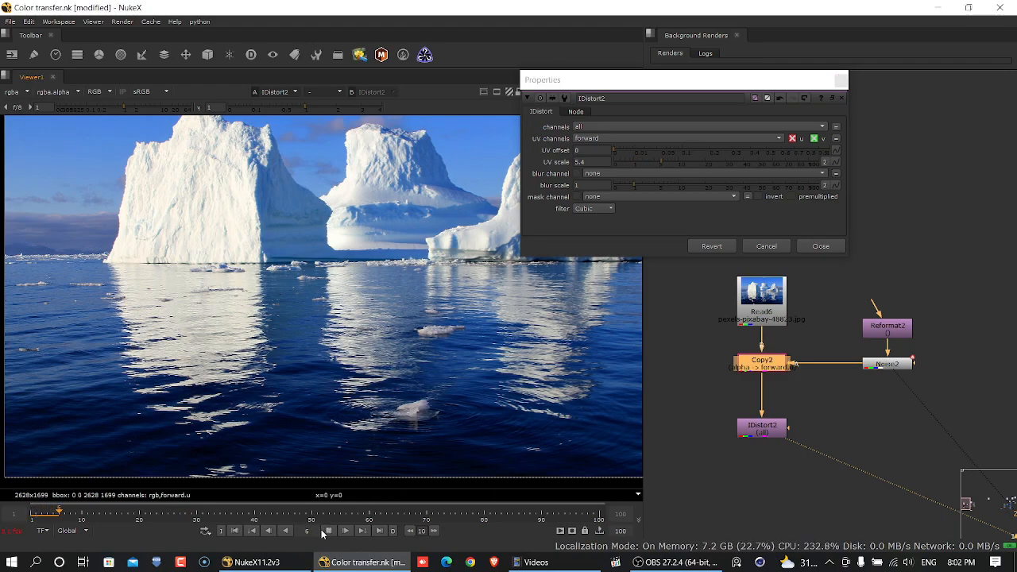
left_click(326, 531)
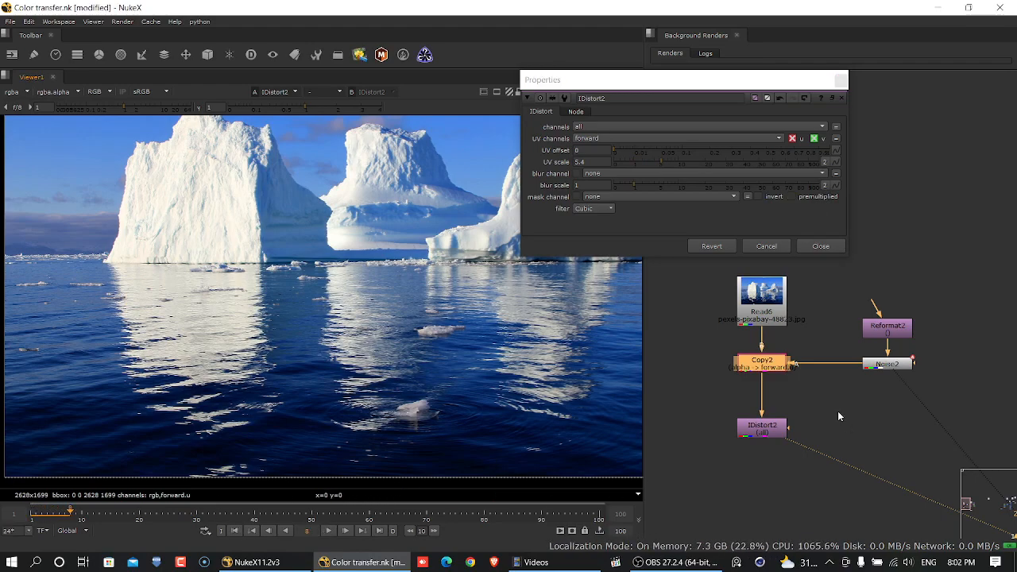
- Change the Copy node's destination channel to forward.v and move its properties clear of the image
double_click(755, 368)
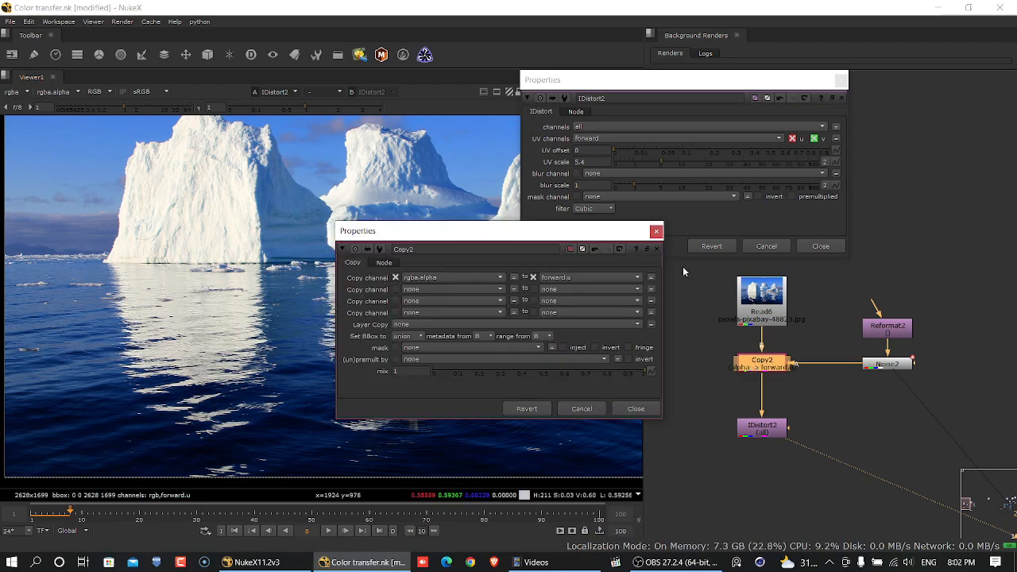
left_click(595, 276)
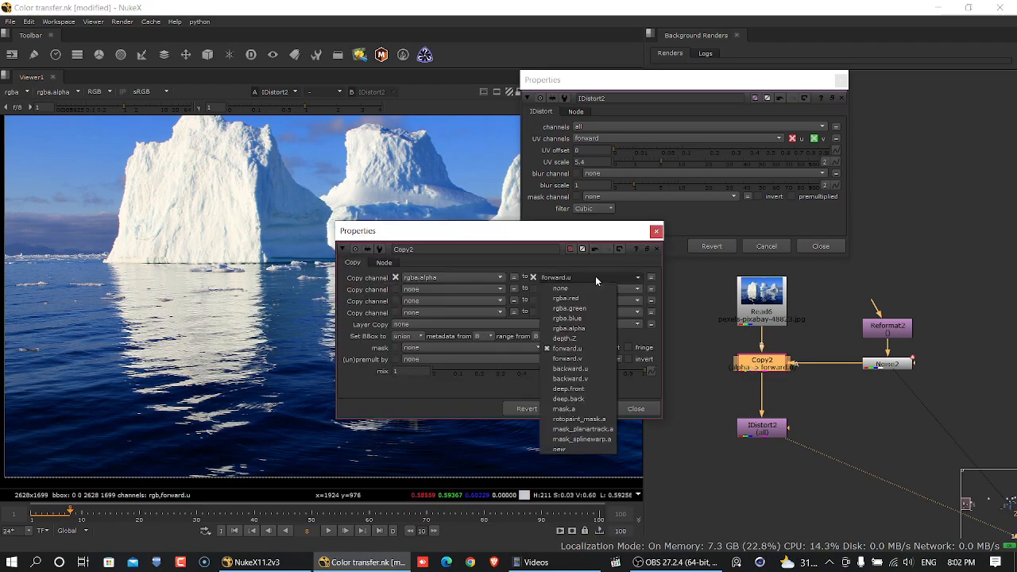
left_click(594, 362)
left_click_drag(531, 230, 796, 227)
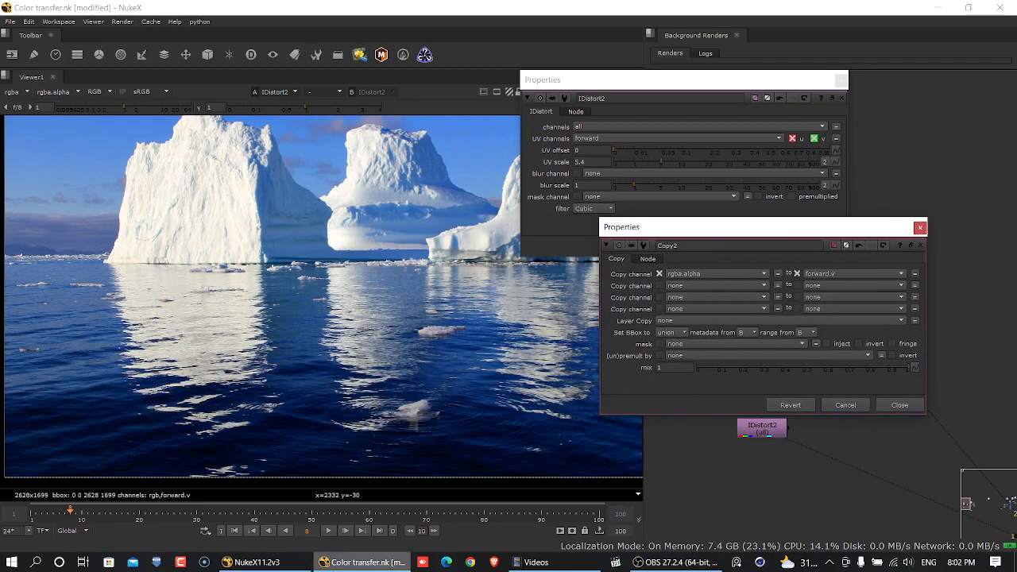
- Raise the IDistort UV scale to 31.5 and preview the distortion on the timeline
left_click(685, 163)
left_click_drag(684, 163, 729, 159)
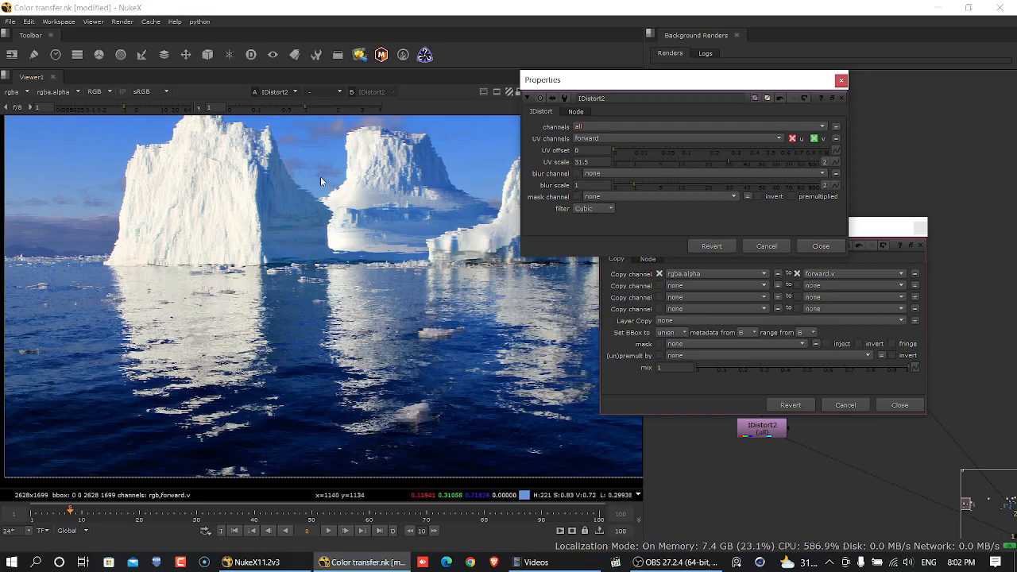
left_click(328, 531)
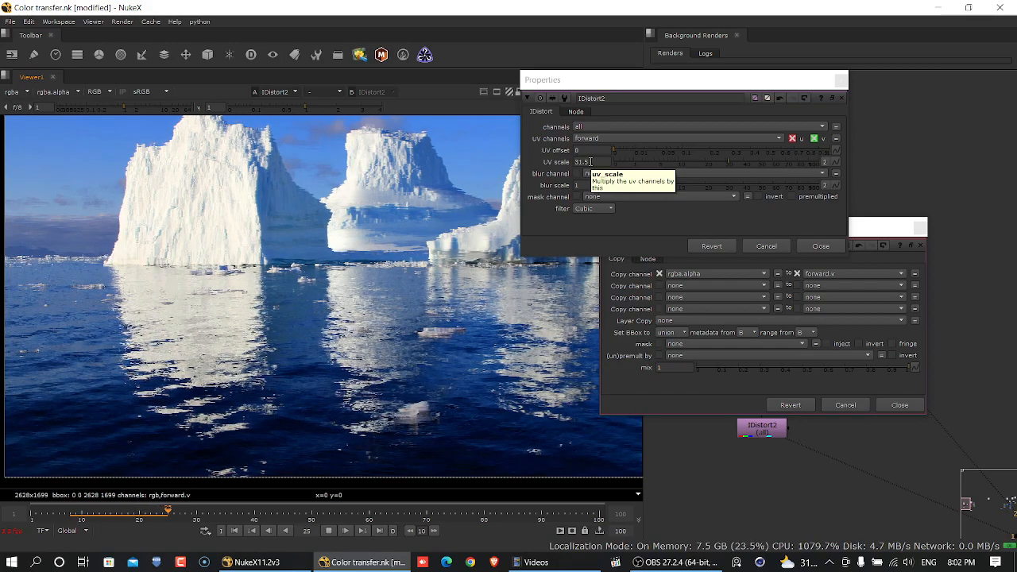
left_click(329, 531)
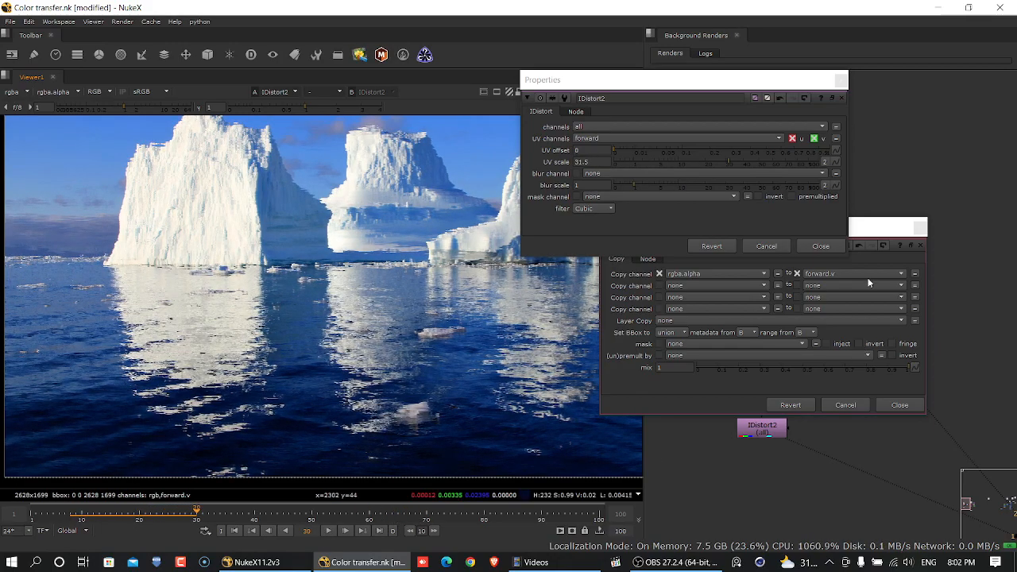
- Set the Copy node's destination channel back to forward.u and play the timeline to examine the water up close
left_click(868, 275)
left_click(856, 345)
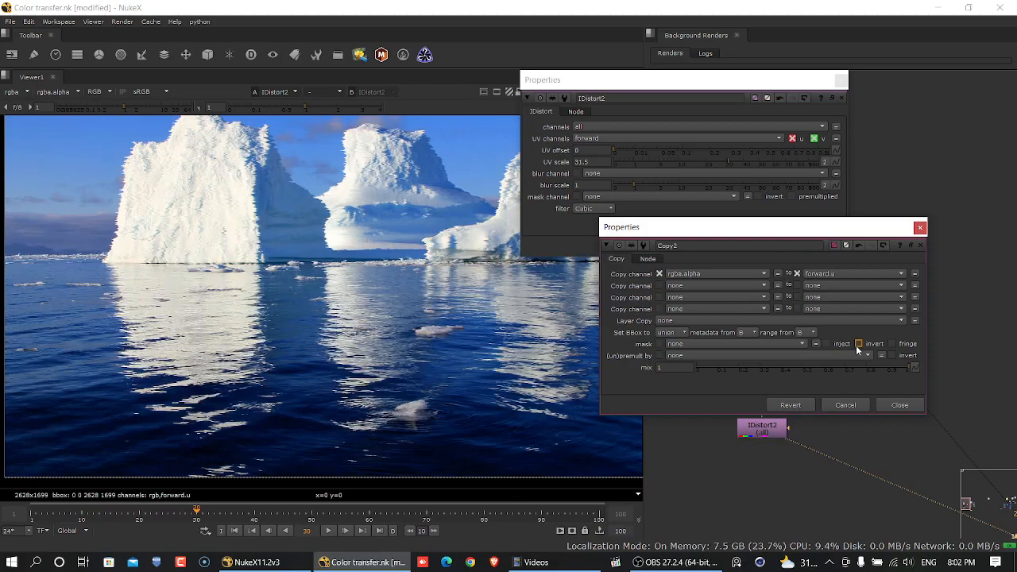
left_click(329, 531)
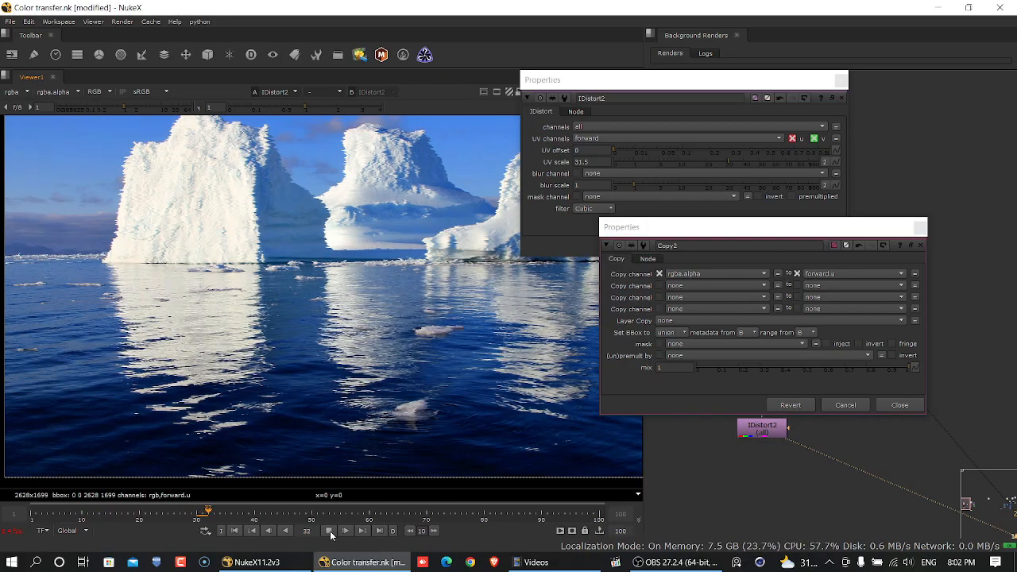
scroll(354, 398, "up", 4)
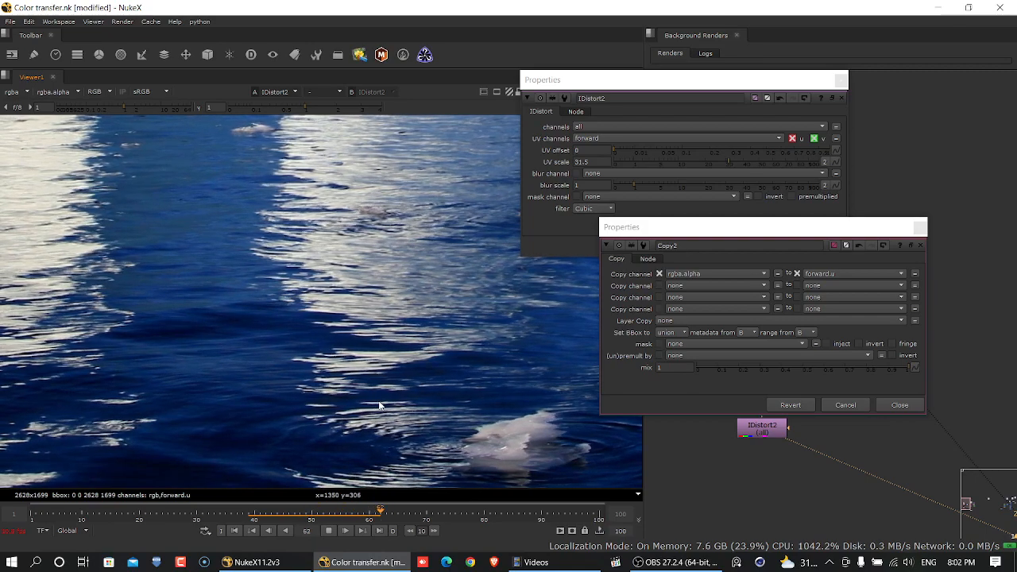
left_click(330, 532)
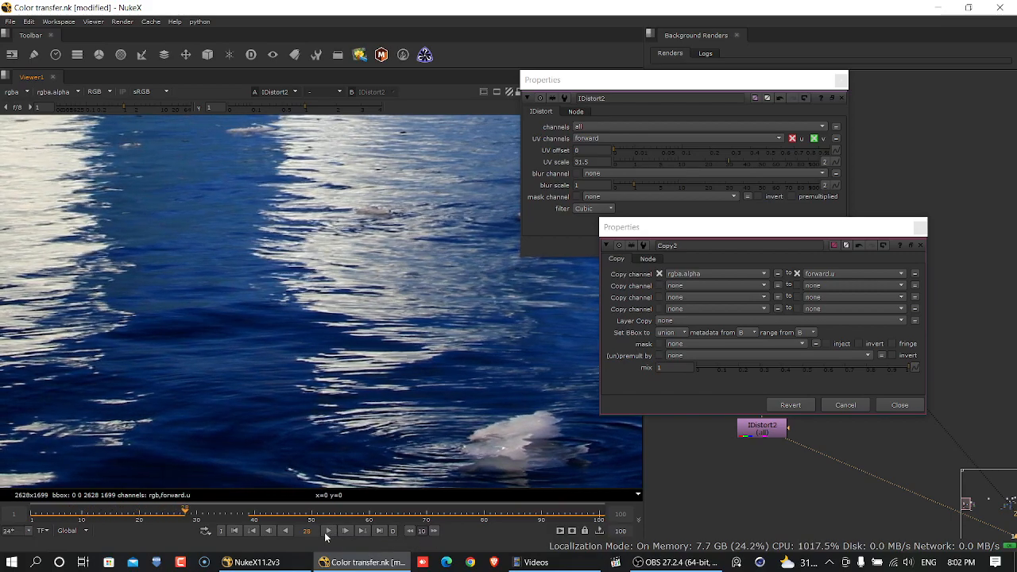
- Return to the first frame with the whole image in view and set the Copy node's first source channel to rgba.red
left_click(233, 532)
scroll(377, 286, "down", 5)
middle_click_drag(371, 310, 309, 392)
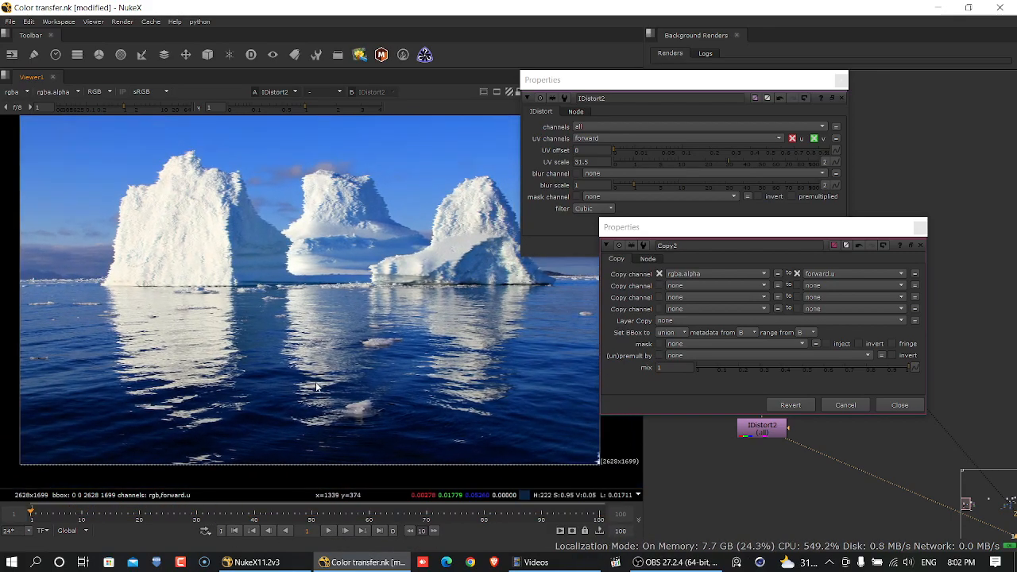
left_click(735, 274)
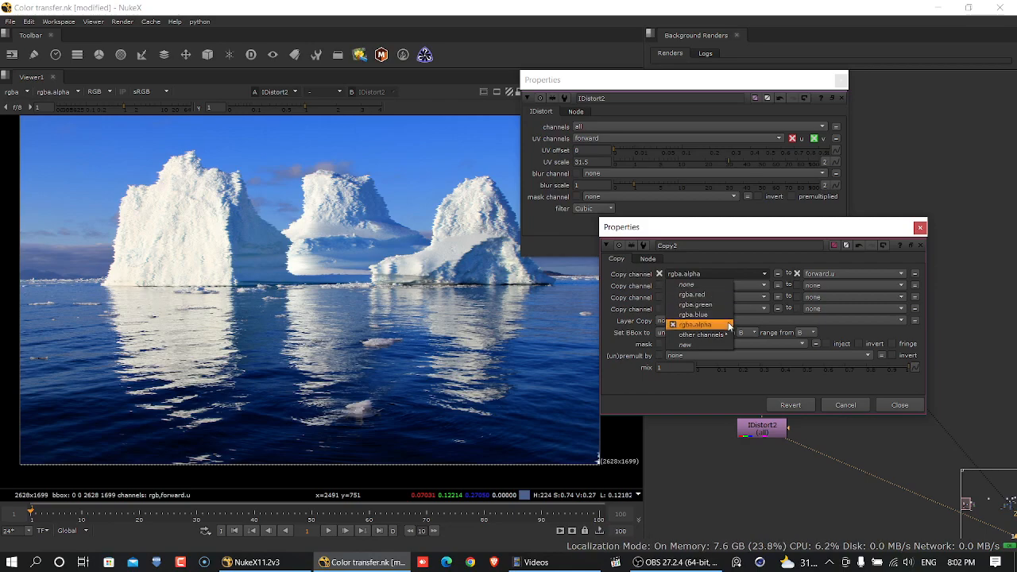
left_click(728, 295)
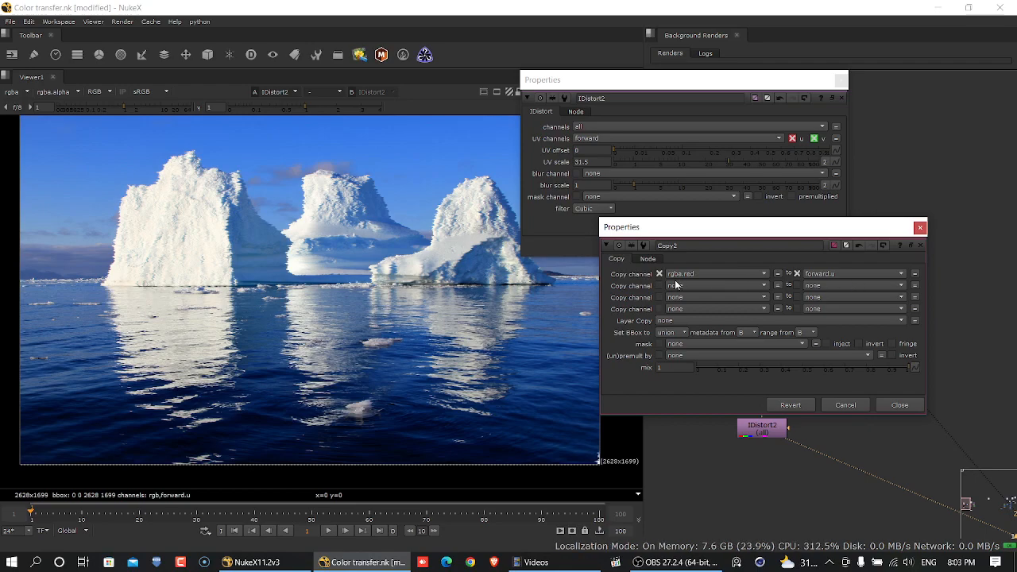
- Copy rgba.green to forward.v as a second channel pair in the Copy node and preview the distortion on the timeline
left_click(676, 285)
left_click(708, 316)
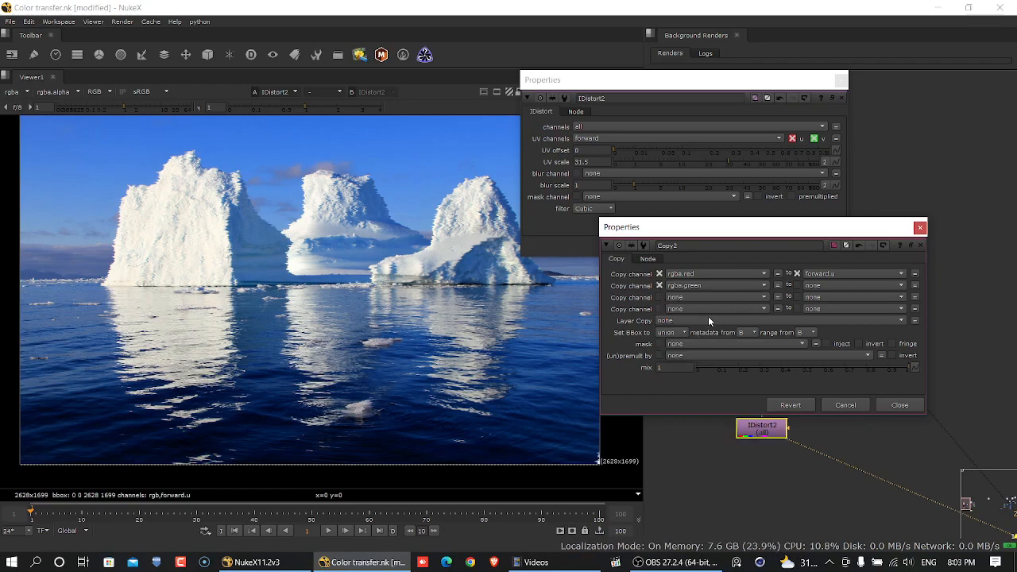
left_click(820, 298)
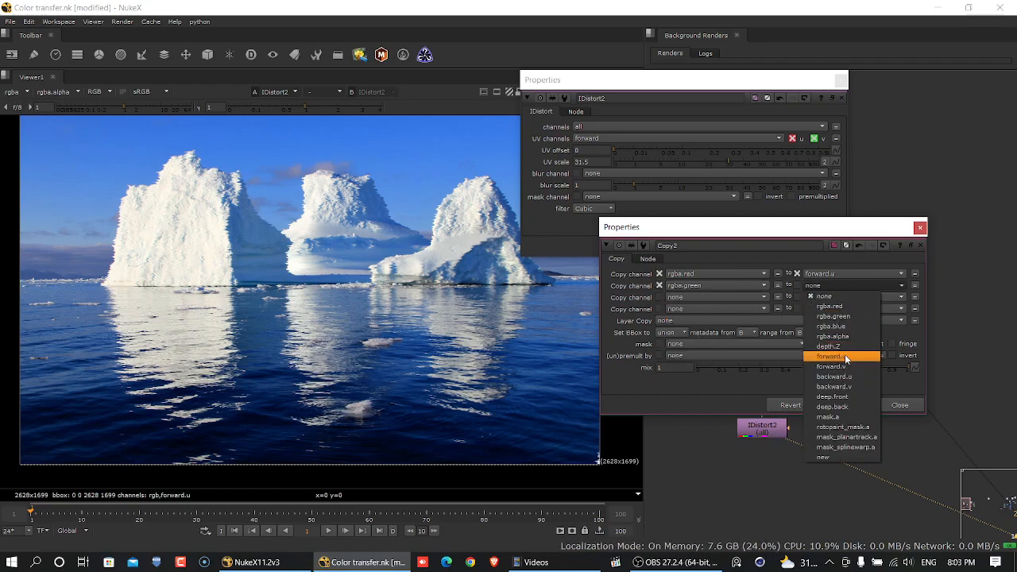
left_click(841, 367)
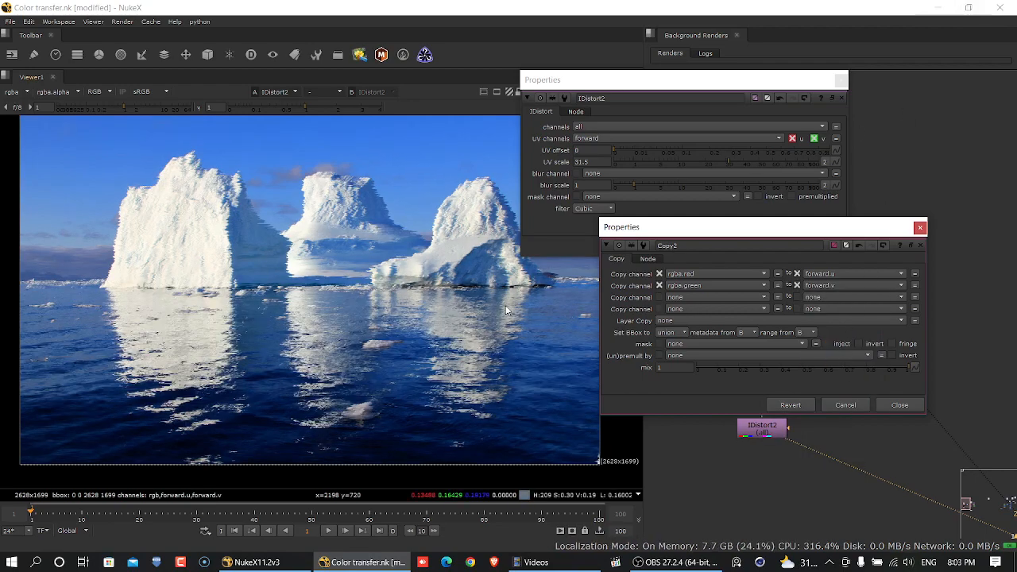
left_click(328, 531)
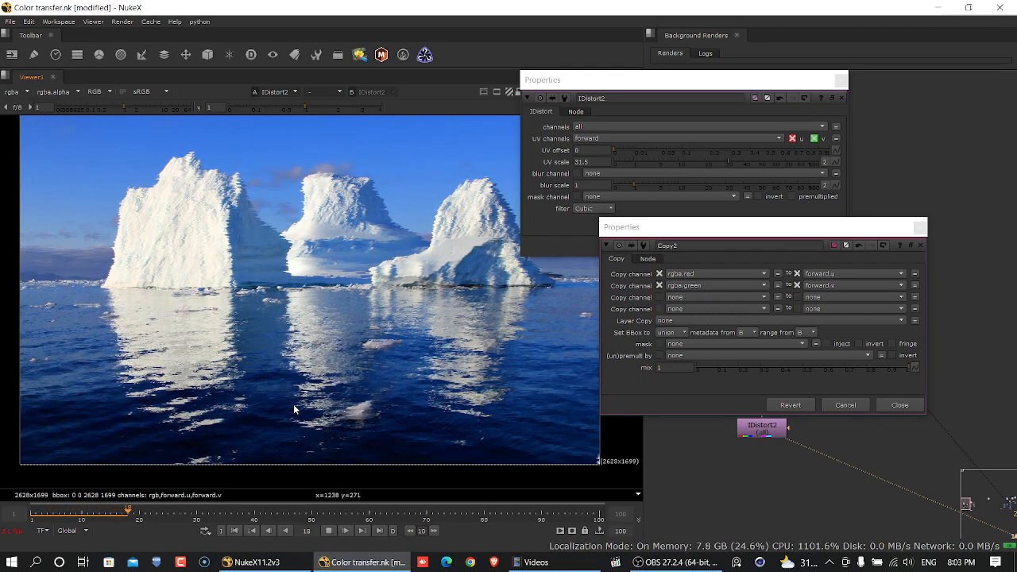
left_click(238, 531)
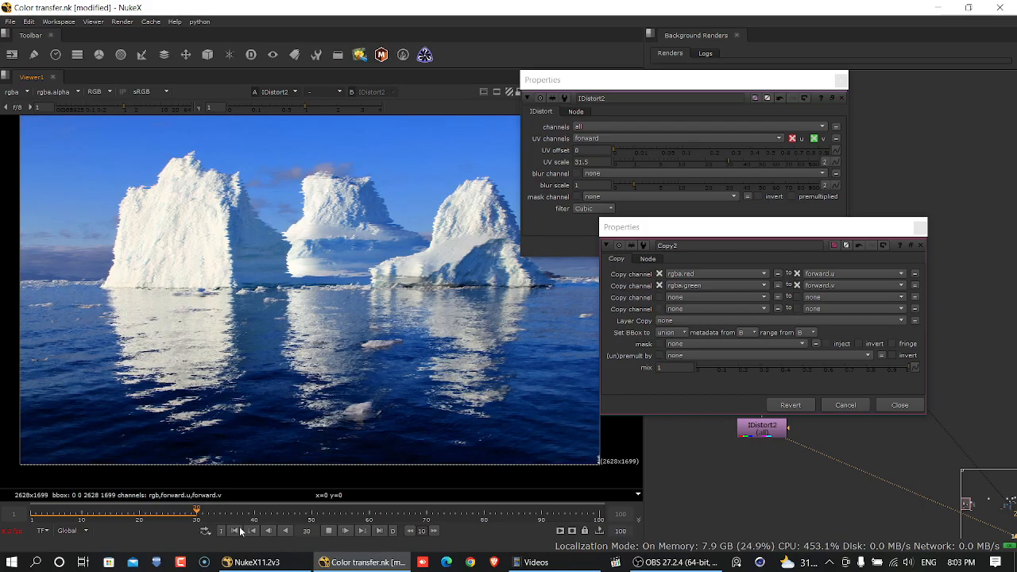
- Set the Noise node's z value to 5 at frame 100 and close the open node properties
left_click(841, 82)
left_click_drag(881, 366, 882, 376)
left_click(329, 532)
double_click(896, 378)
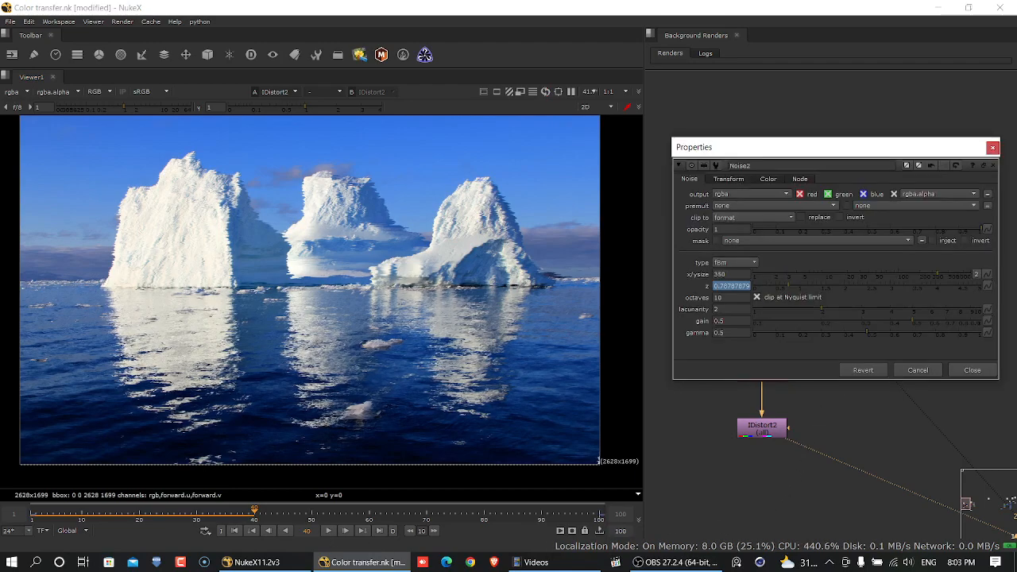
left_click(383, 534)
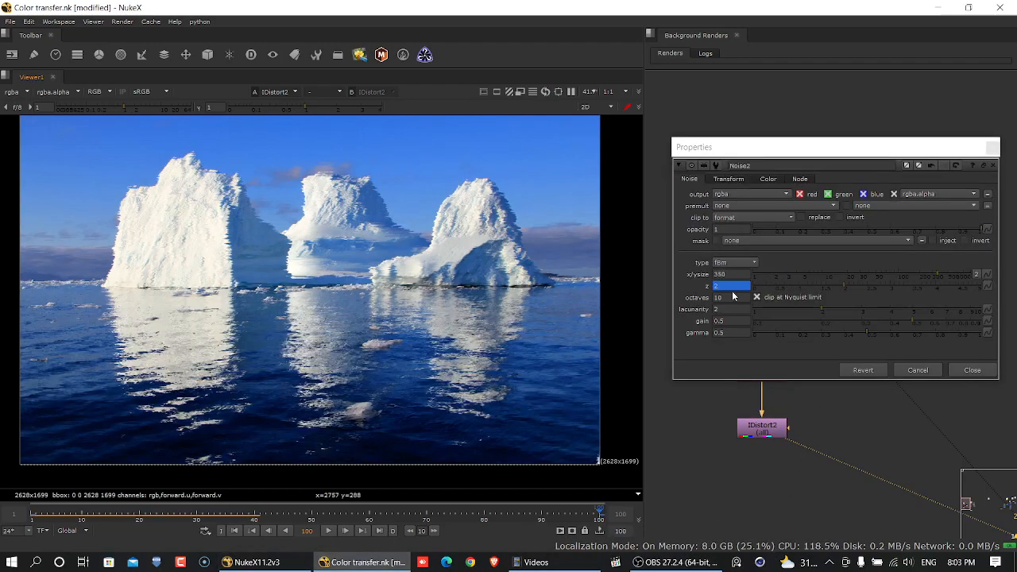
left_click(729, 288)
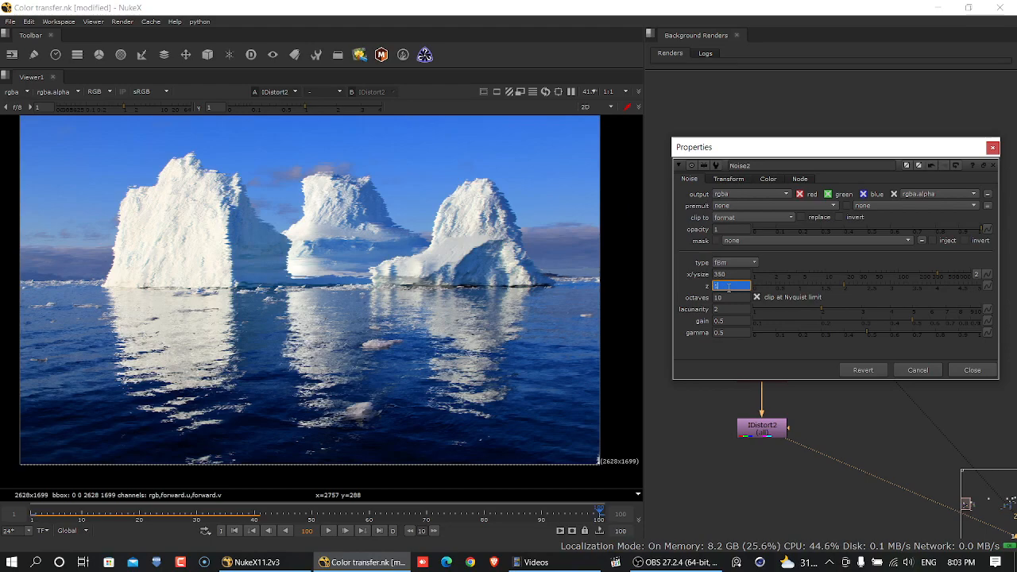
key("Return")
left_click(984, 371)
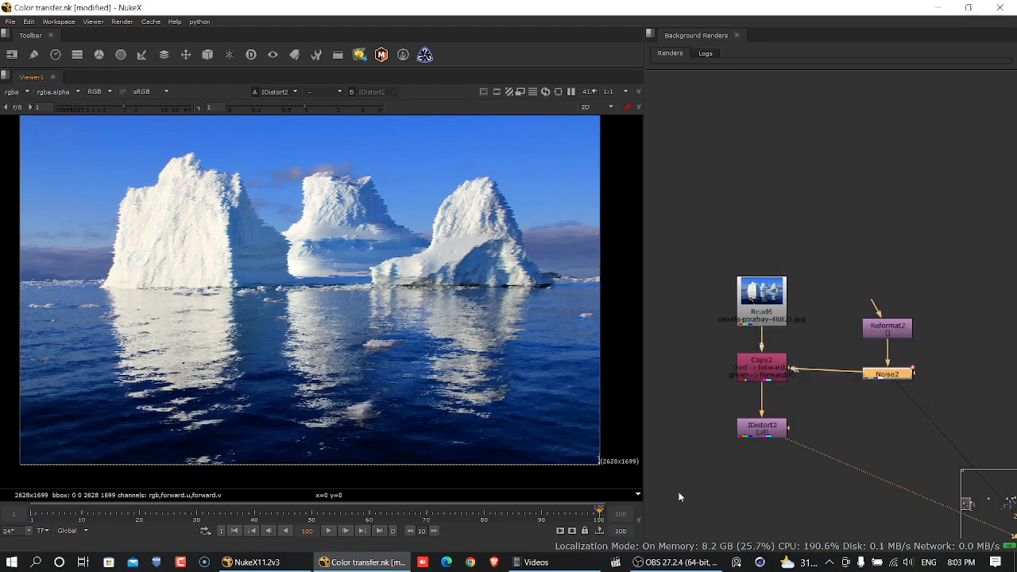
- Play the timeline from the first frame to examine the faster water motion, then return to the start
left_click(238, 532)
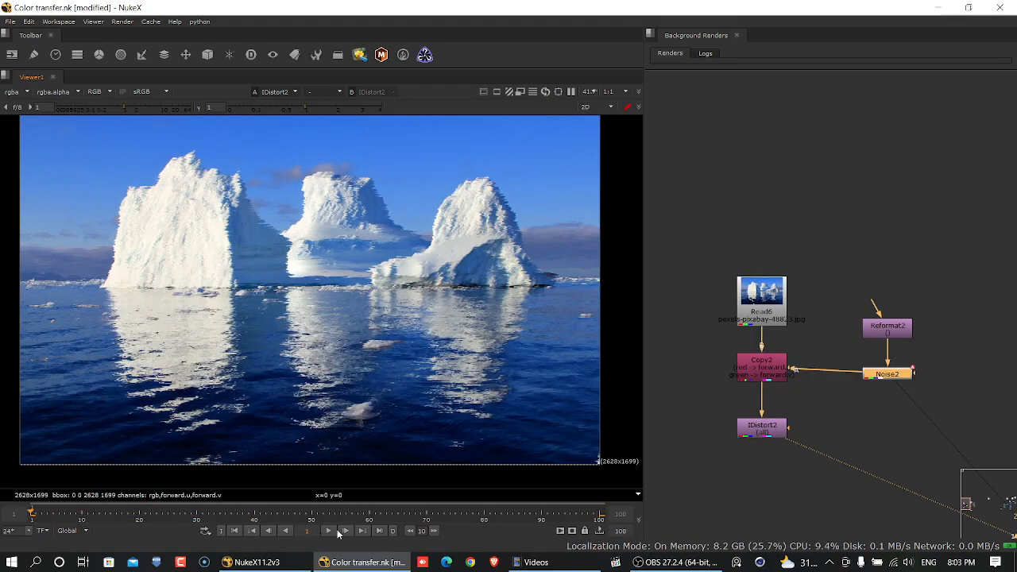
left_click(335, 532)
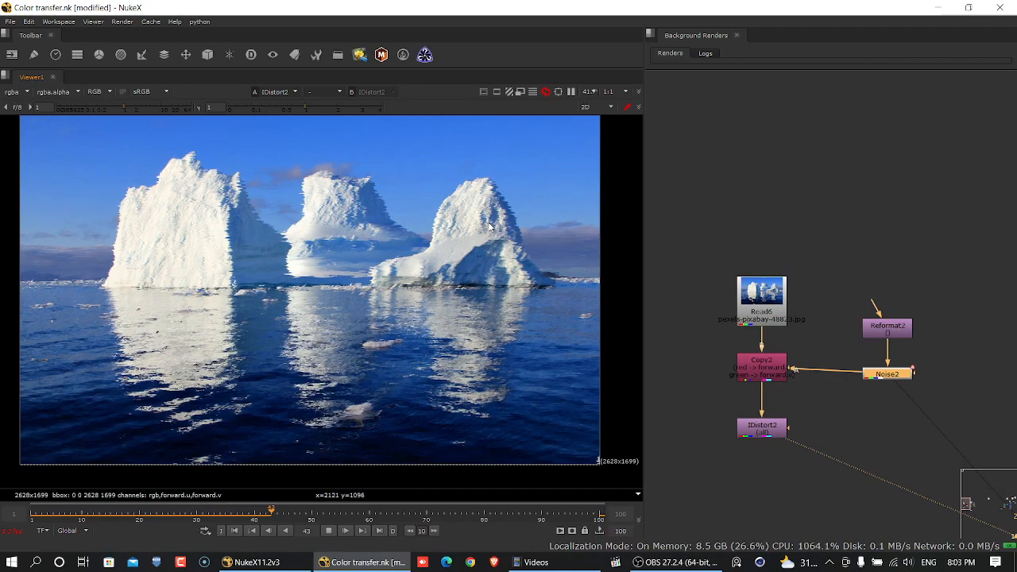
left_click(329, 530)
left_click(235, 530)
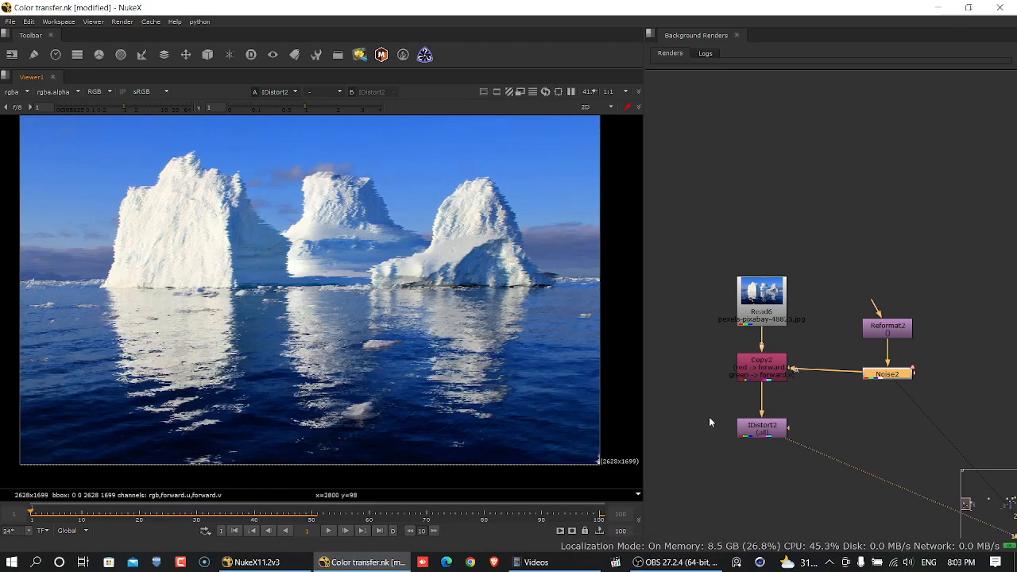
- View the Copy node's output and switch between its alpha and colour channels
left_click(777, 434)
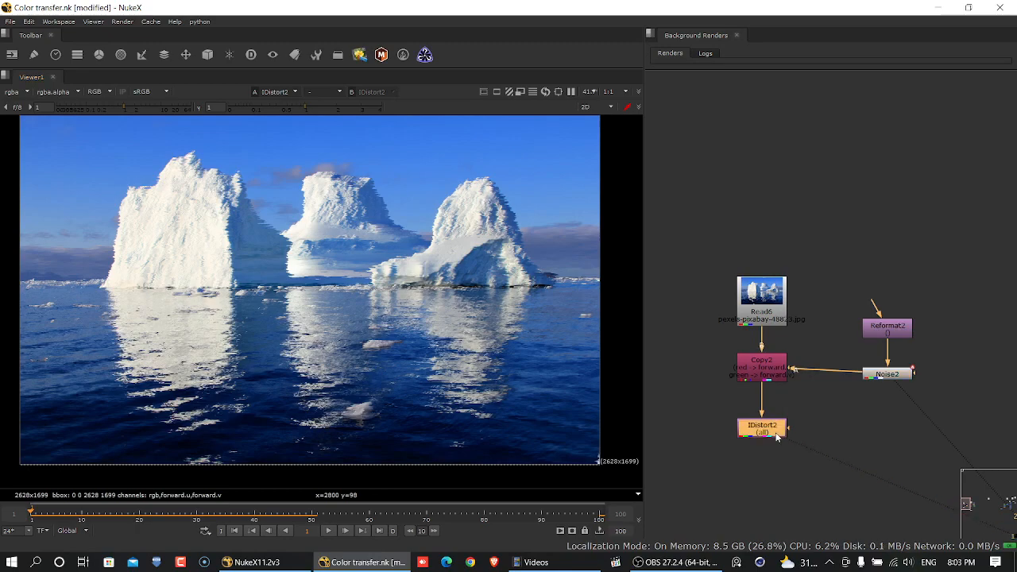
left_click(776, 371)
key("1")
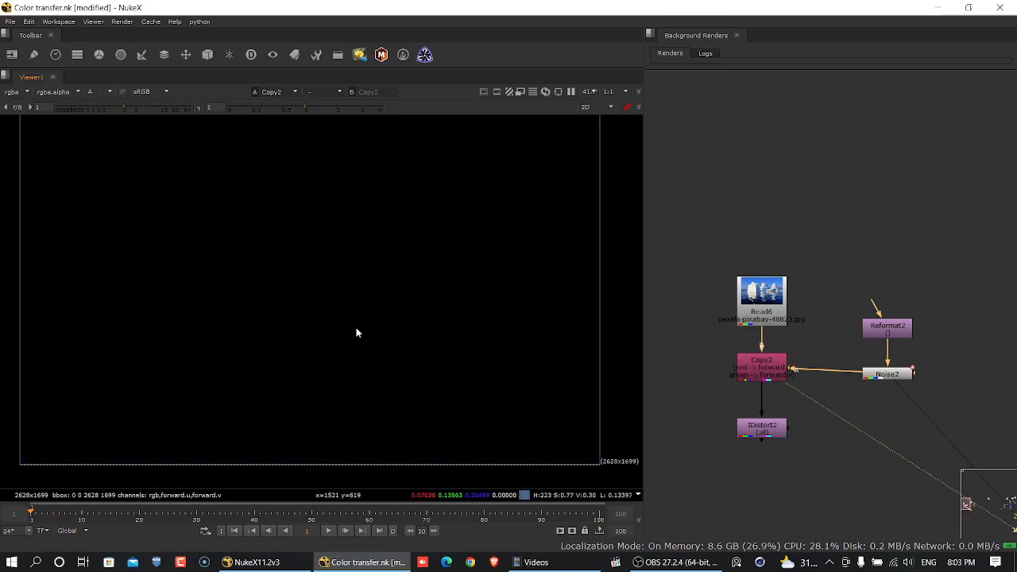
key("a")
scroll(383, 315, "down", 2)
scroll(382, 315, "down", 1)
key("a")
key("a")
key("a")
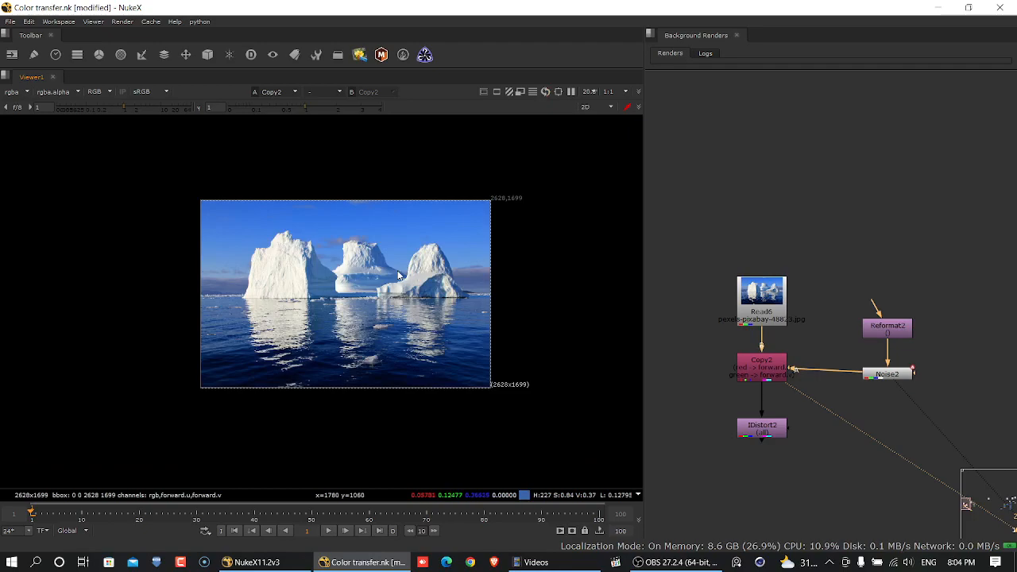
- View the Noise node's output, then return the viewer to the IDistort result
left_click(888, 373)
key("1")
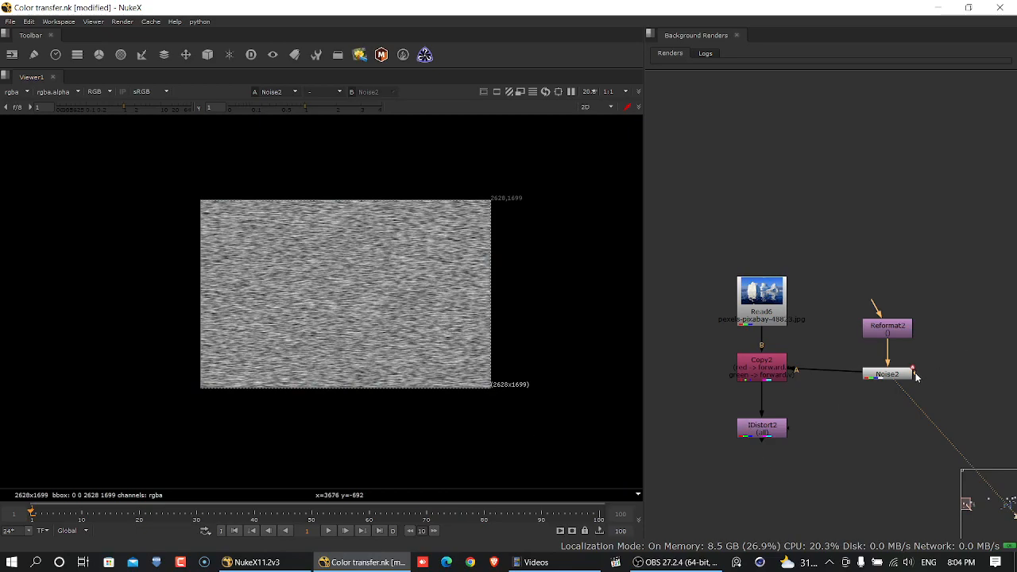
left_click(777, 436)
key("1")
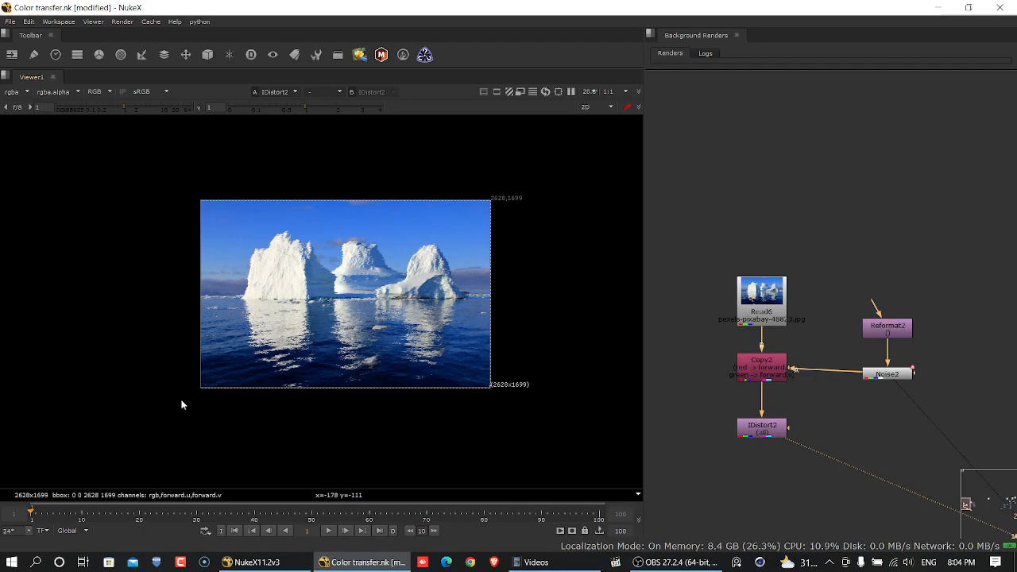
- Add a Roto node below the IDistort node and move its properties clear of the image
middle_click_drag(773, 415, 805, 302)
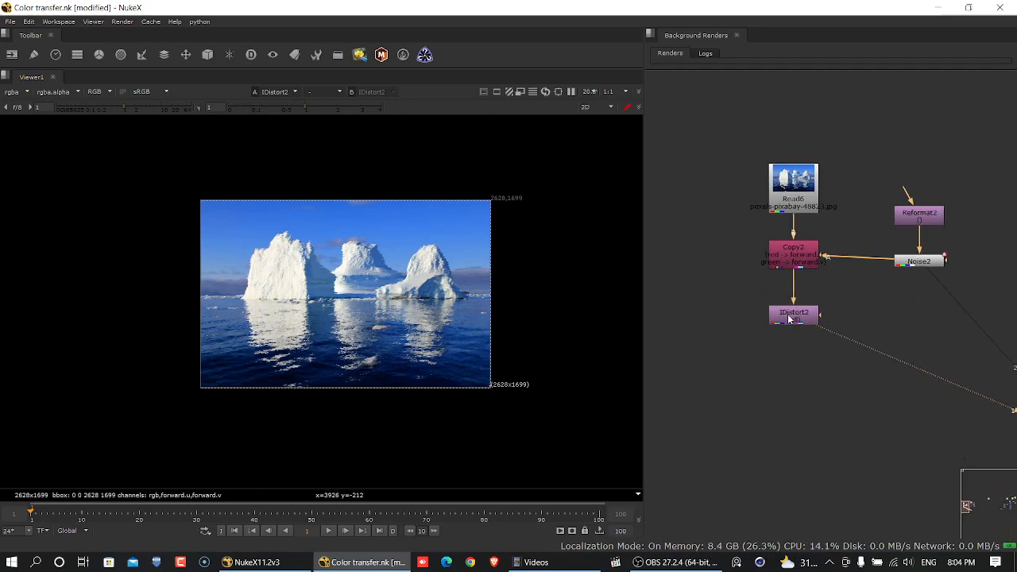
scroll(491, 326, "up", 4)
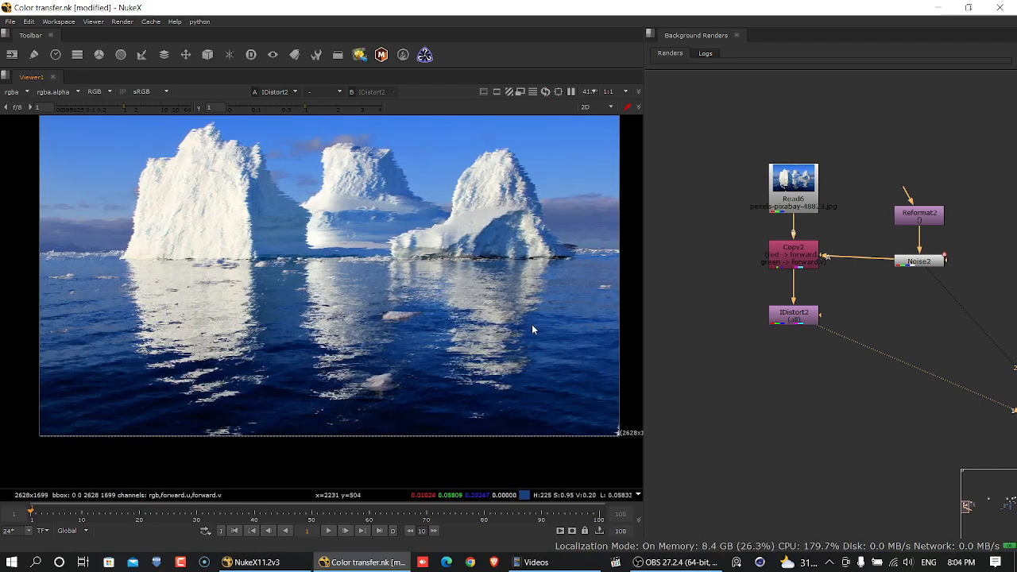
left_click(799, 321)
key("o")
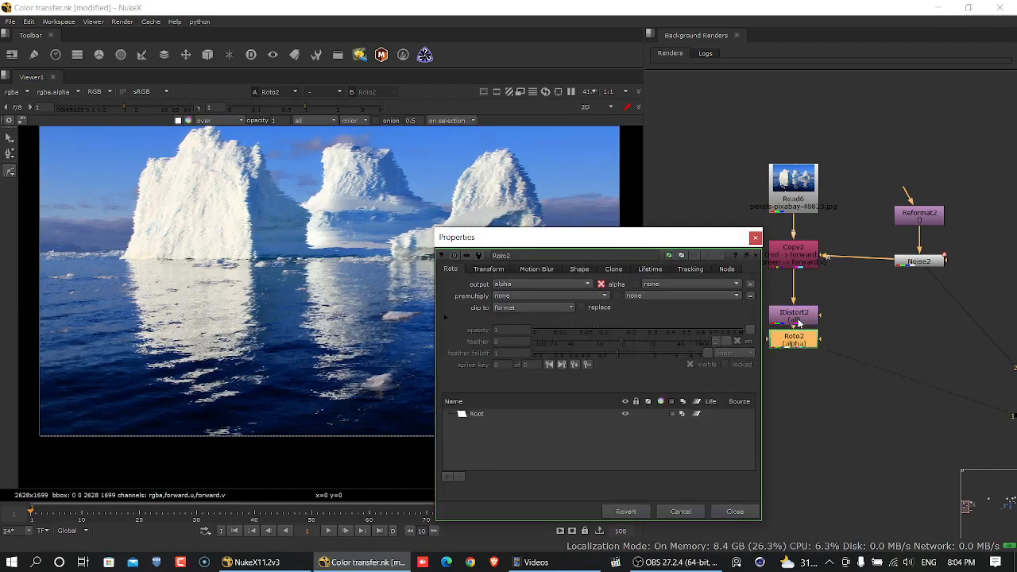
left_click_drag(792, 346, 792, 369)
left_click_drag(704, 236, 954, 153)
- Draw a rectangle roto shape over the water below the horizon, feather its upper edge and check the alpha
scroll(561, 260, "down", 3)
middle_click_drag(498, 276, 436, 288)
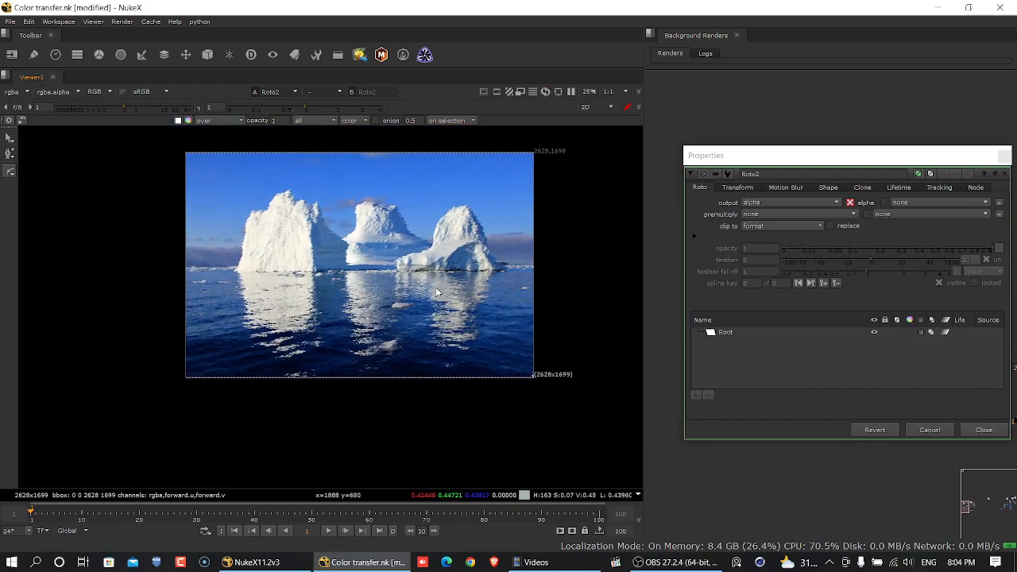
right_click(6, 175)
left_click(45, 220)
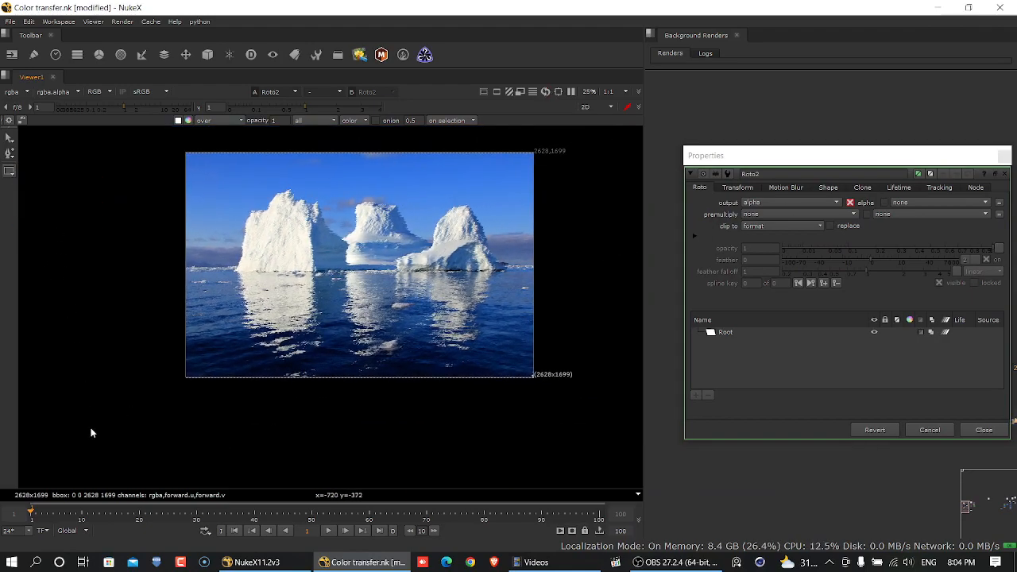
left_click_drag(426, 439, 576, 280)
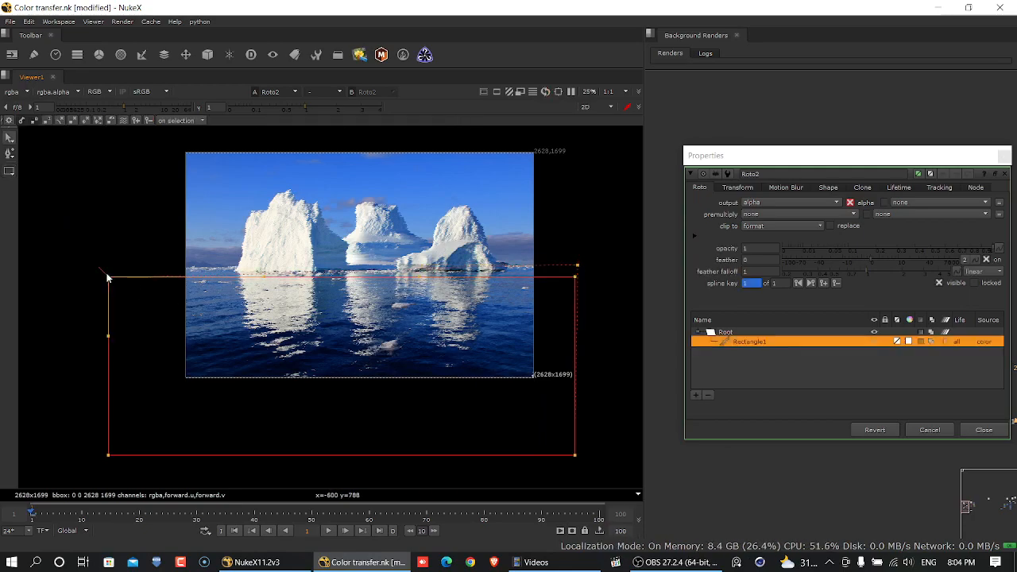
left_click_drag(629, 204, 1, 318)
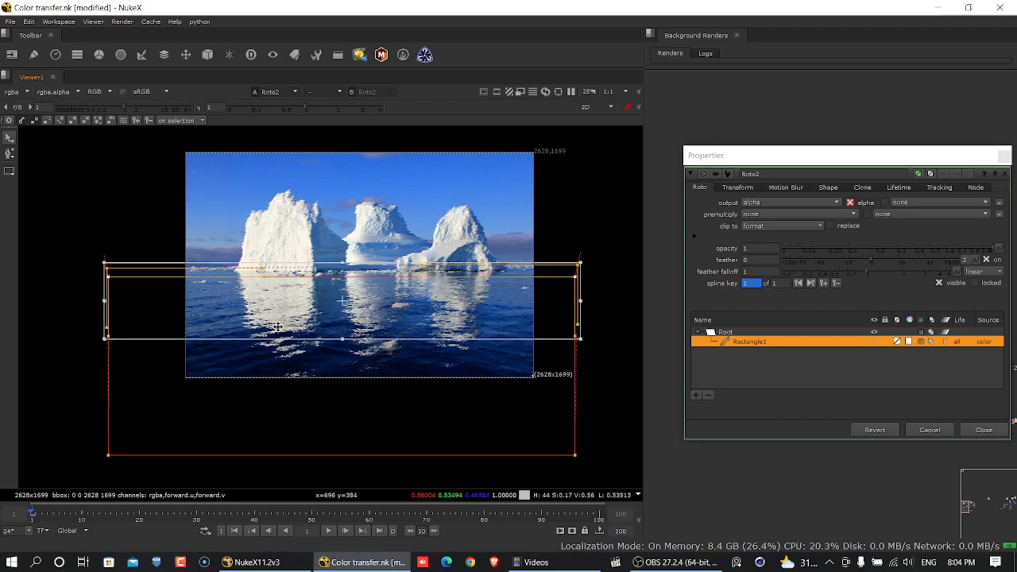
scroll(382, 319, "up", 5)
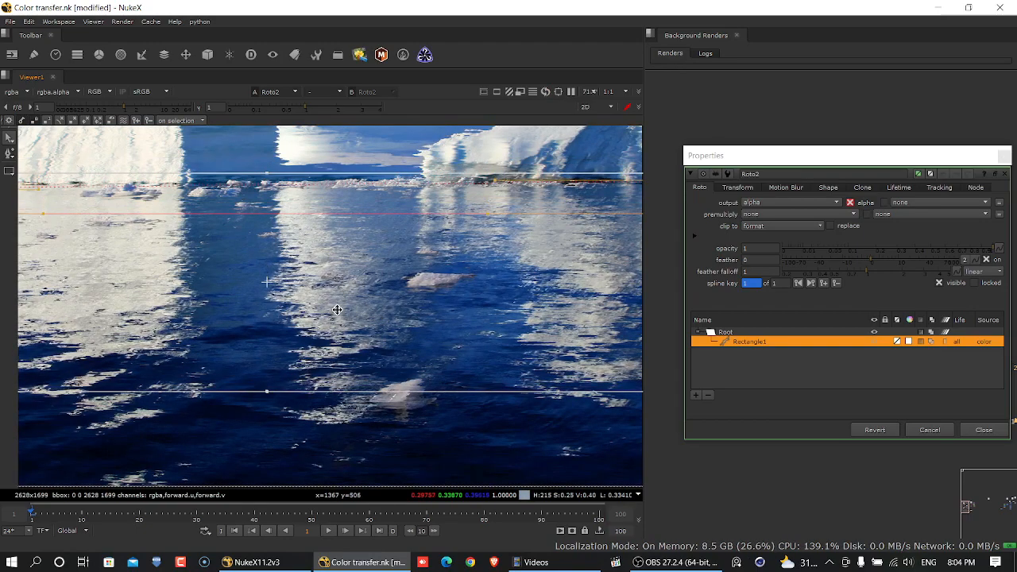
left_click(945, 430)
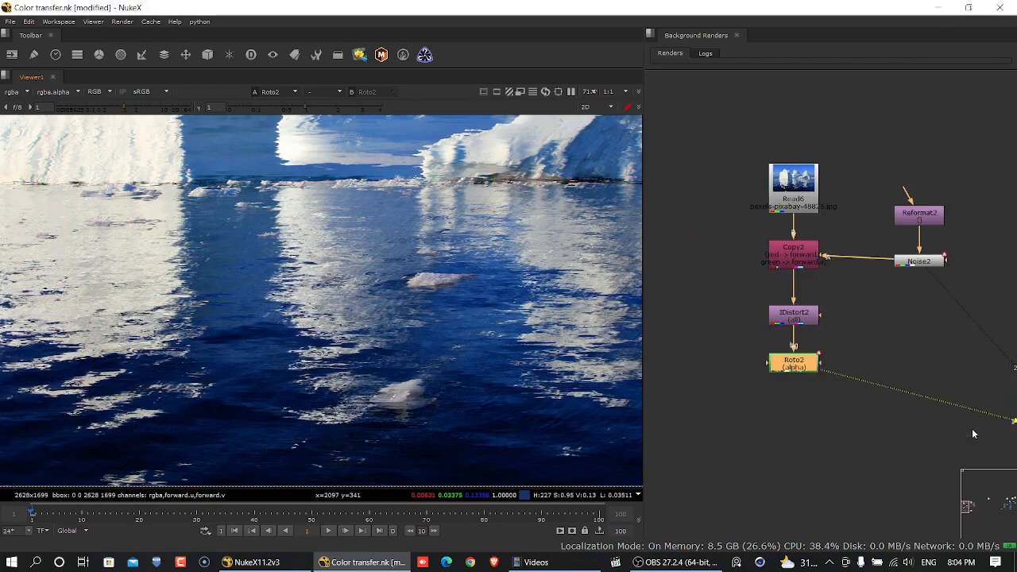
scroll(397, 280, "down", 3)
key("a")
key("a")
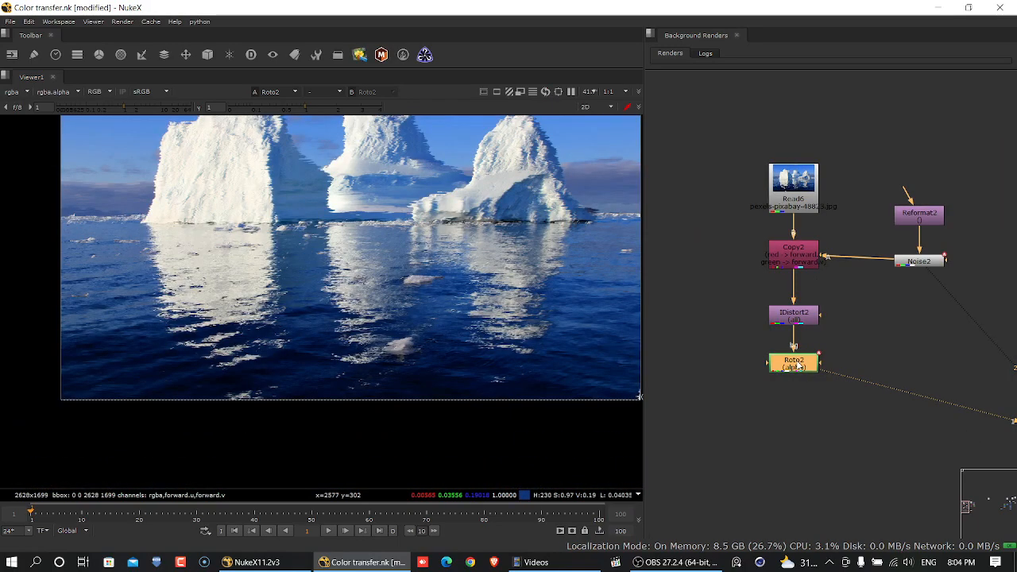
key("Tab")
left_click(865, 323)
left_click(802, 370)
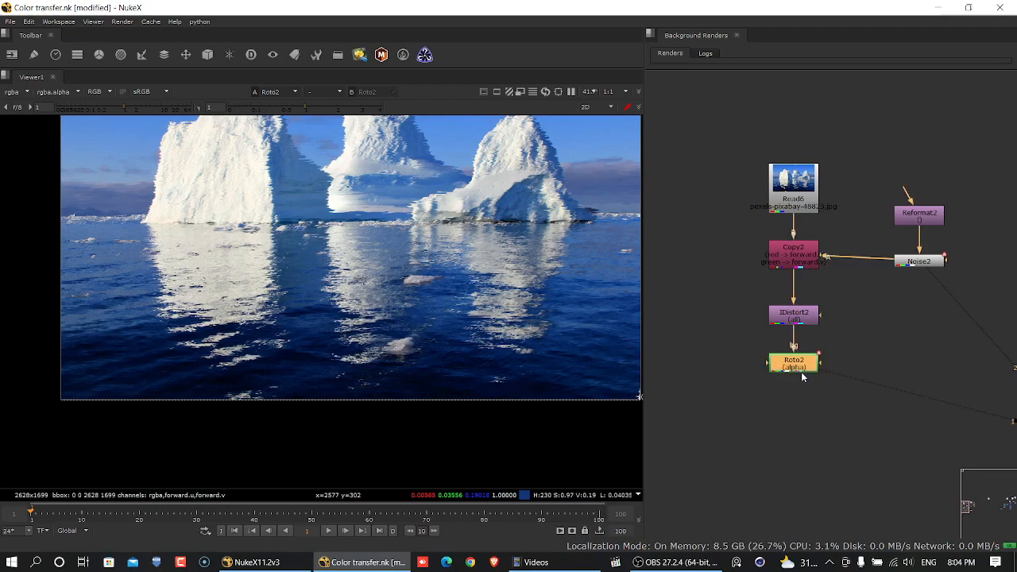
- Set the Roto node's premultiply to rgba and preview the isolated water on the timeline
double_click(801, 372)
left_click(749, 215)
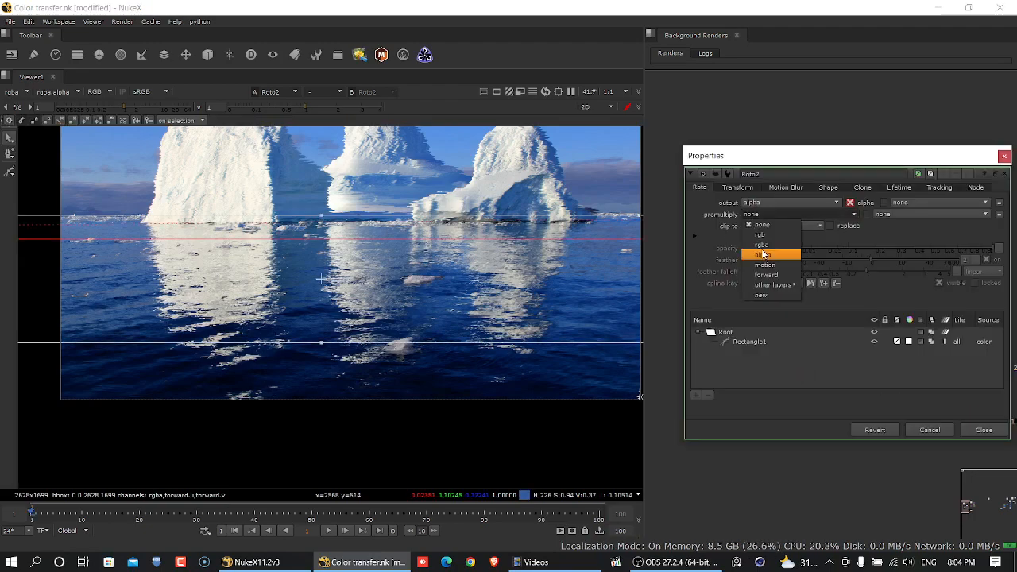
left_click(763, 254)
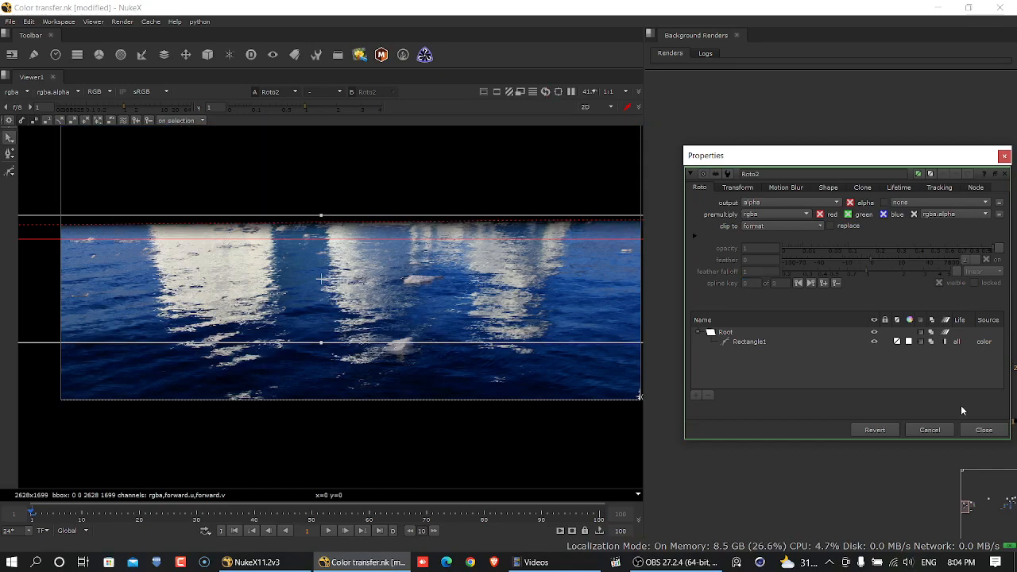
left_click(973, 433)
scroll(302, 294, "down", 4)
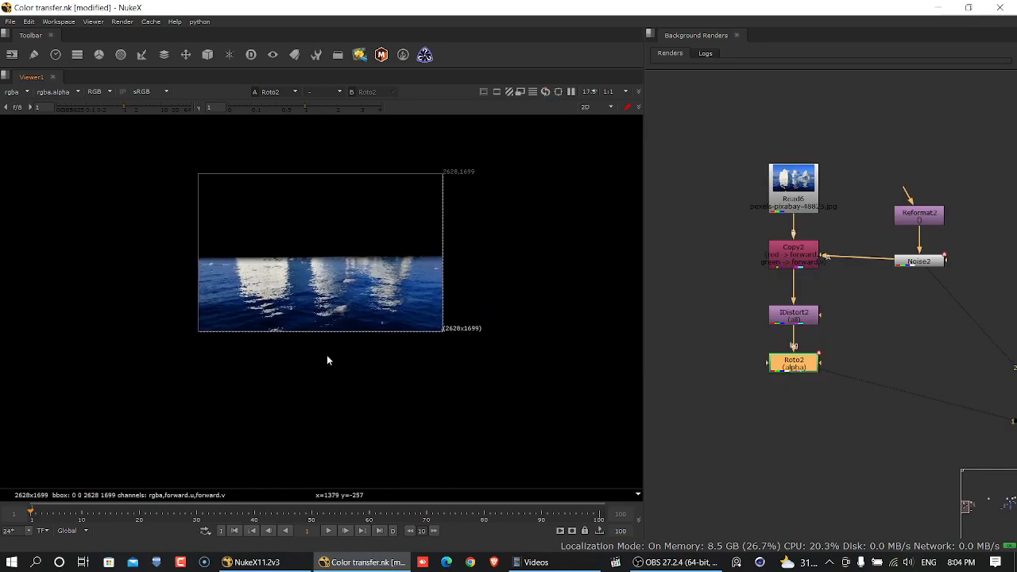
left_click(328, 531)
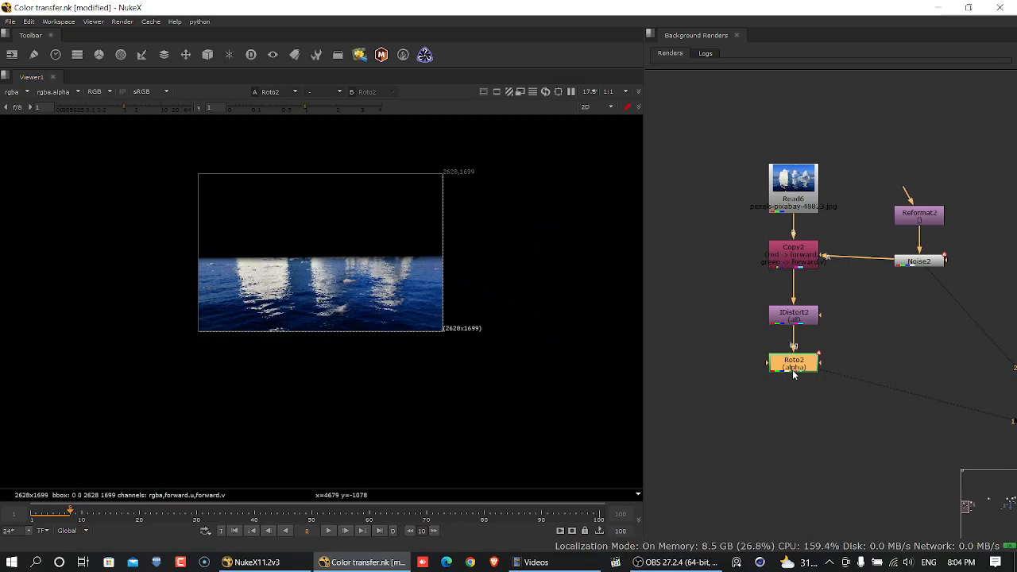
- Add a Merge (over) node with the Roto node feeding its A input and place it beside the Roto node
key("m")
left_click(824, 295)
left_click_drag(869, 367, 720, 374)
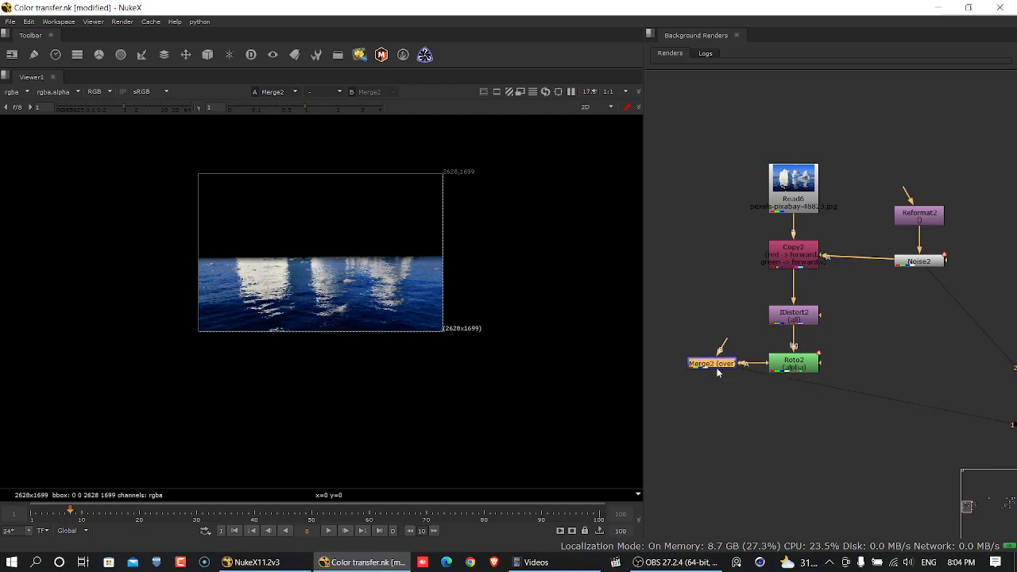
- Connect the Merge node's B input to the iceberg Read node through a dot and play back the composite
left_click_drag(782, 203, 782, 205)
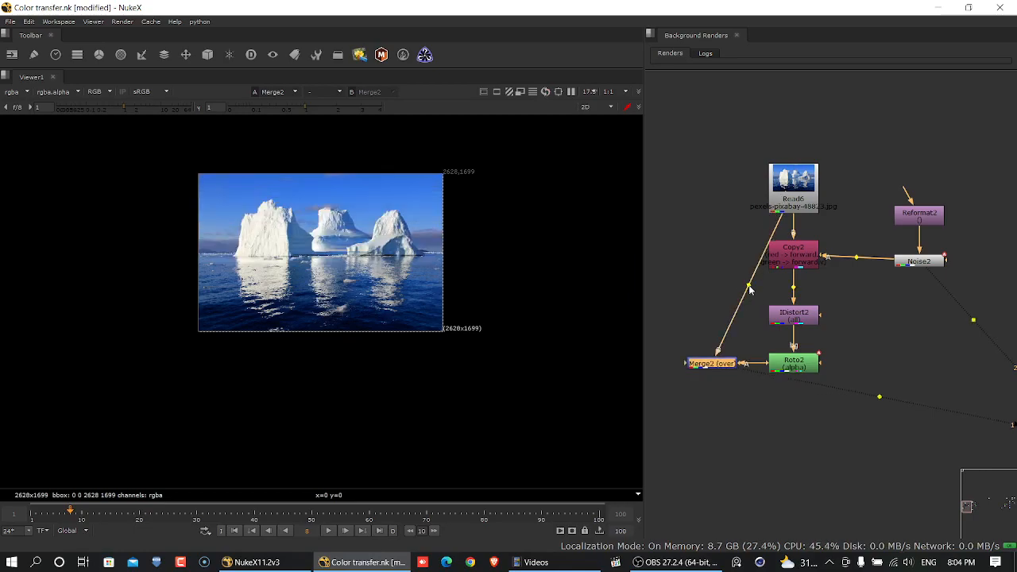
left_click_drag(749, 286, 717, 212, "ctrl")
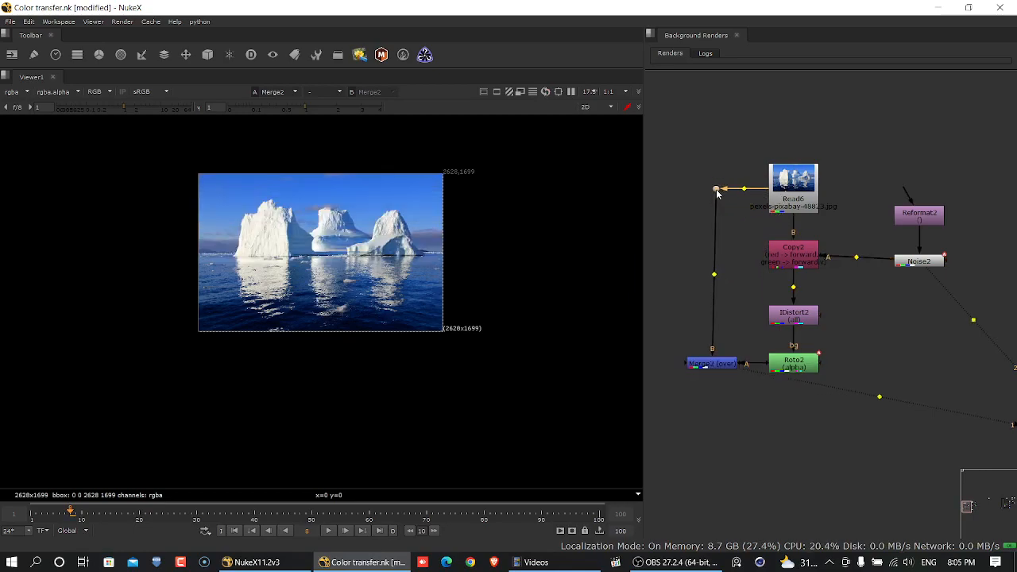
scroll(199, 303, "up", 5)
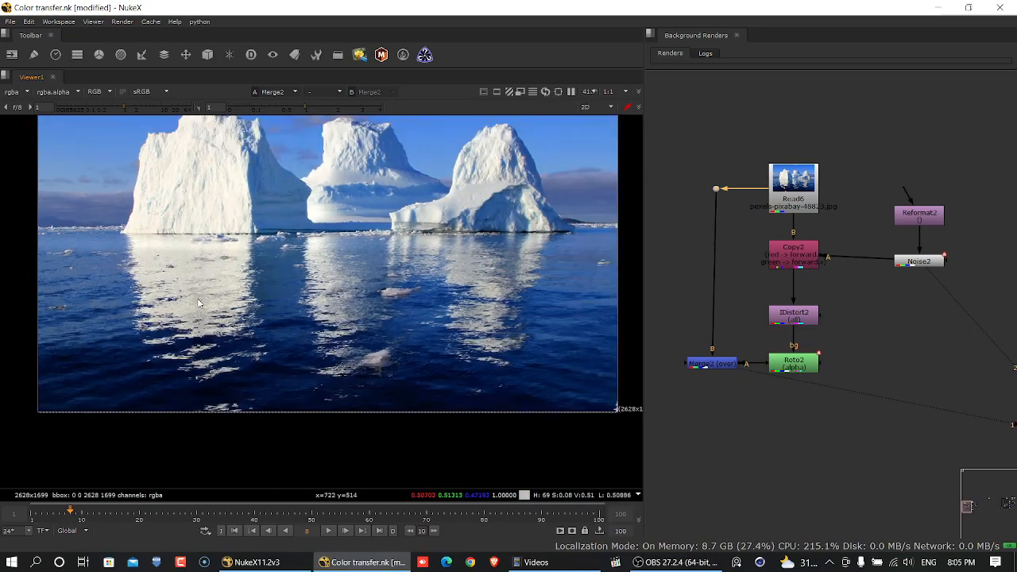
key("f")
left_click(326, 532)
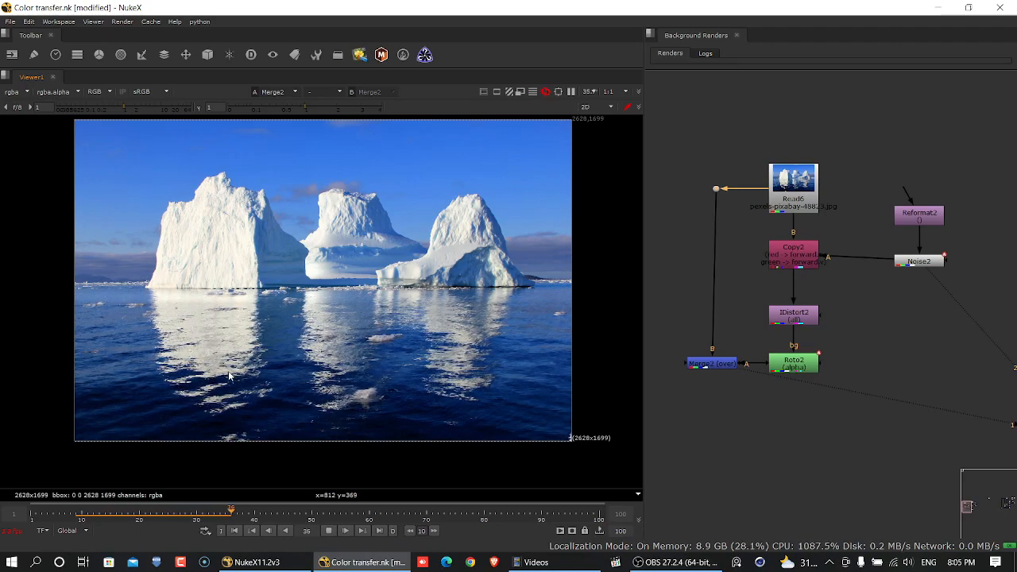
left_click(328, 530)
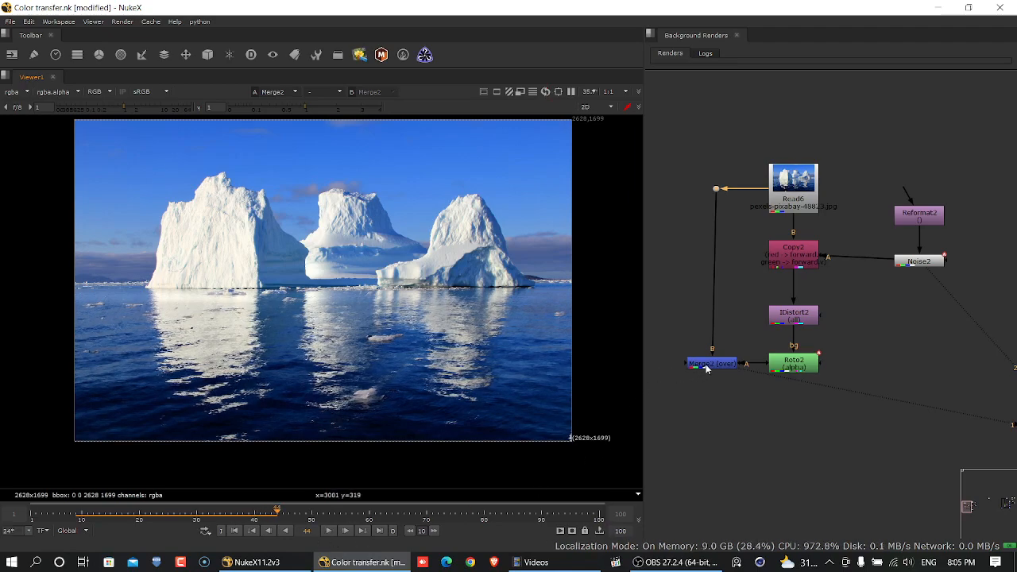
- Align the Merge node directly beneath the dot and view the IDistort node's output
left_click_drag(706, 368, 709, 369)
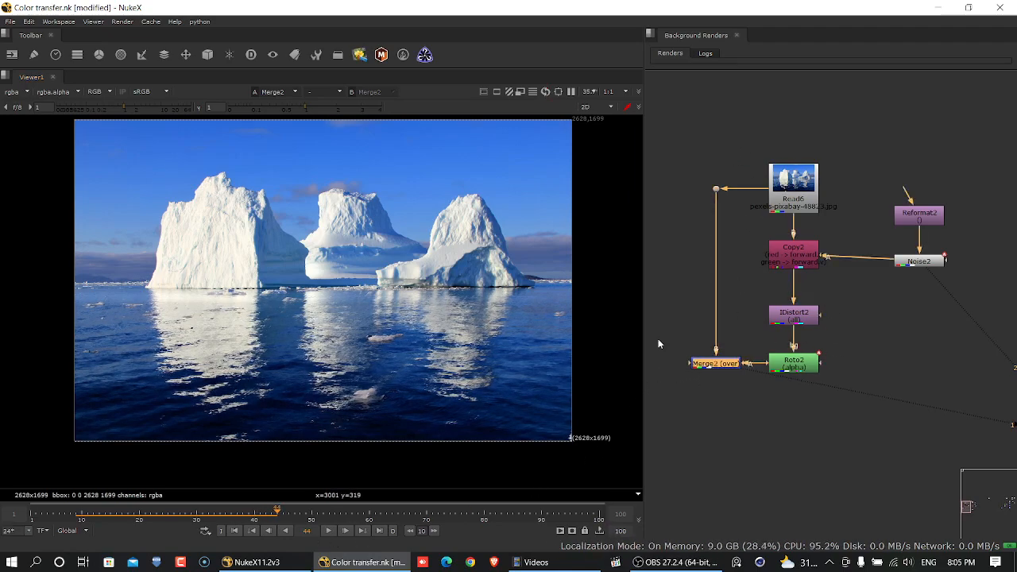
left_click(851, 361)
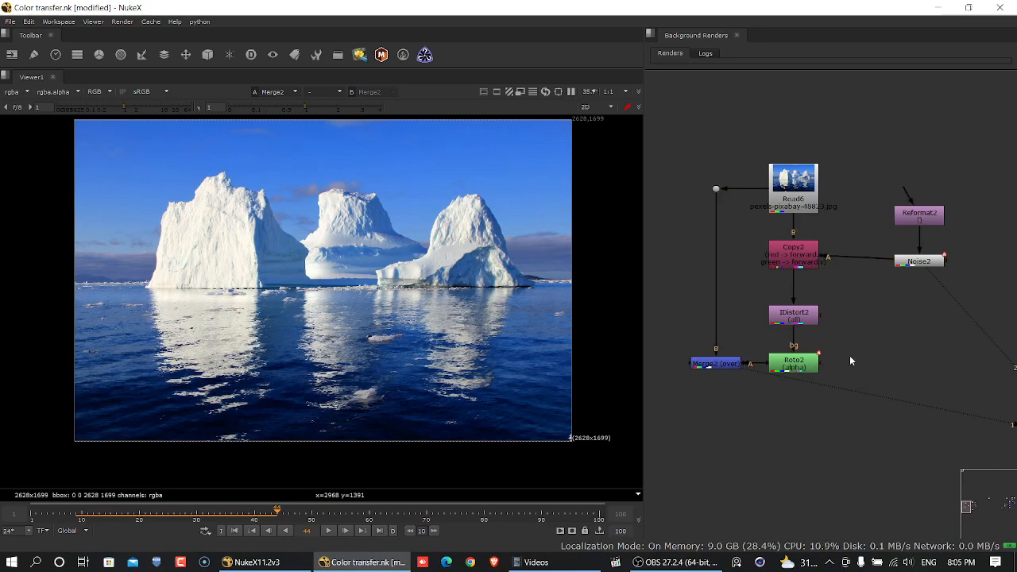
left_click(807, 322)
key("1")
left_click(871, 319)
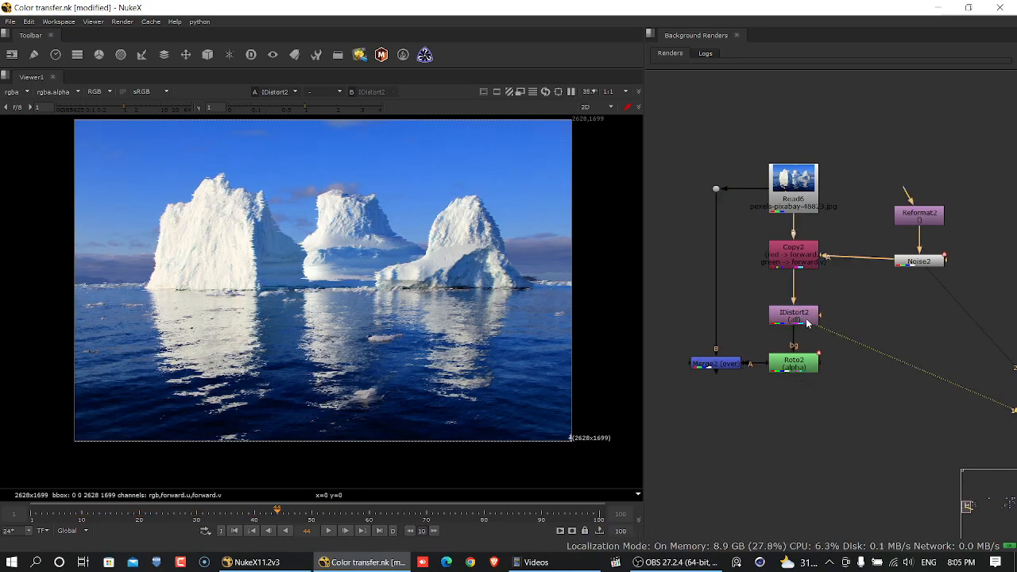
key("o")
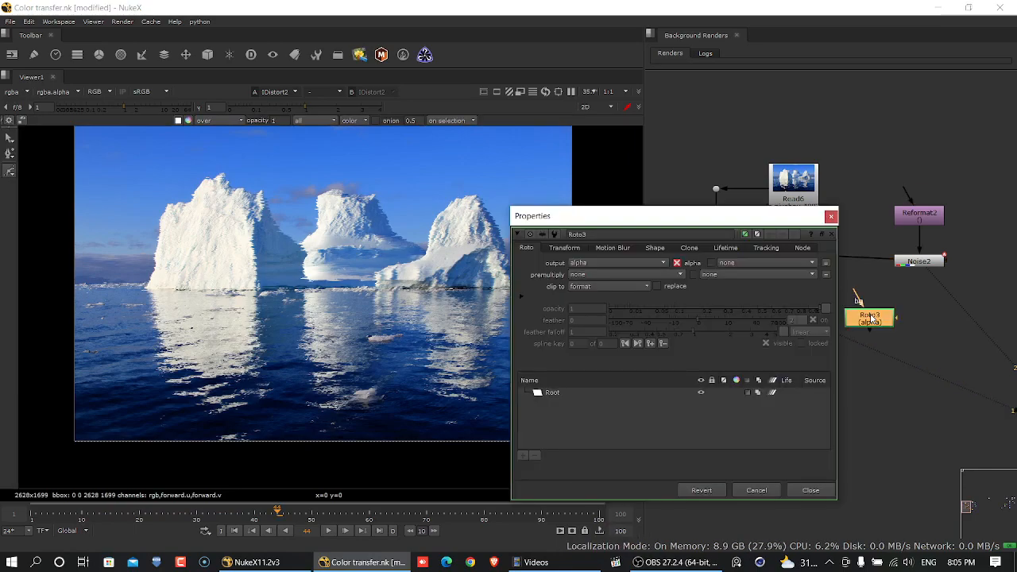
left_click_drag(871, 317, 882, 318)
left_click_drag(773, 222, 662, 313)
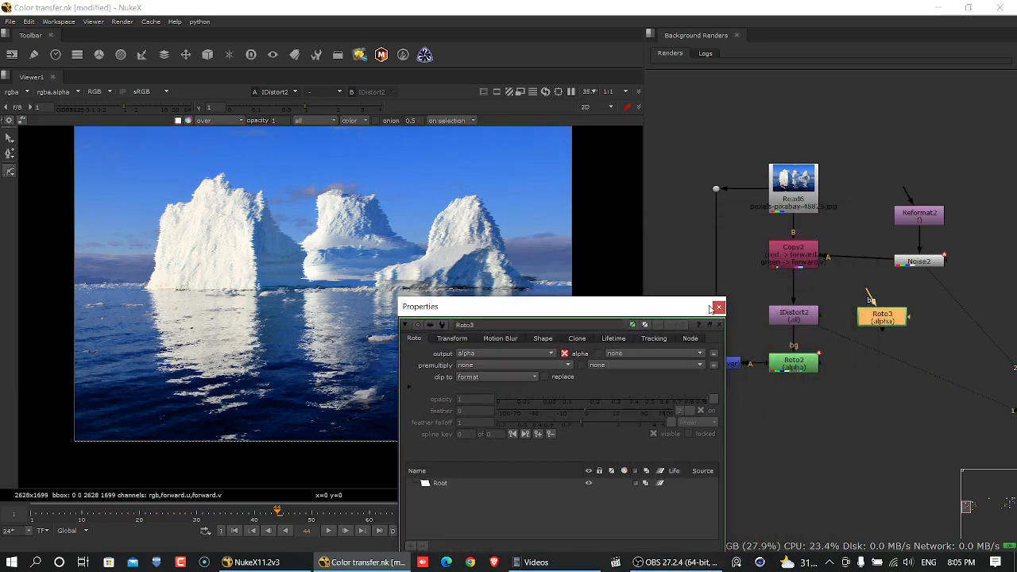
left_click(720, 308)
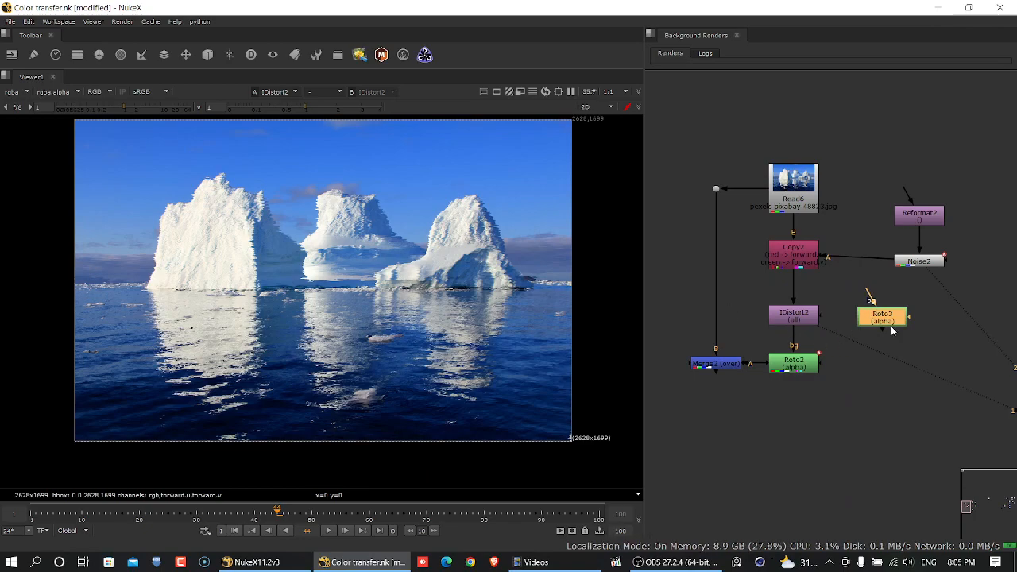
key("Delete")
- Place a copy of the water Roto node beside the IDistort node, connect it to the IDistort's mask input and align it
left_click(785, 366)
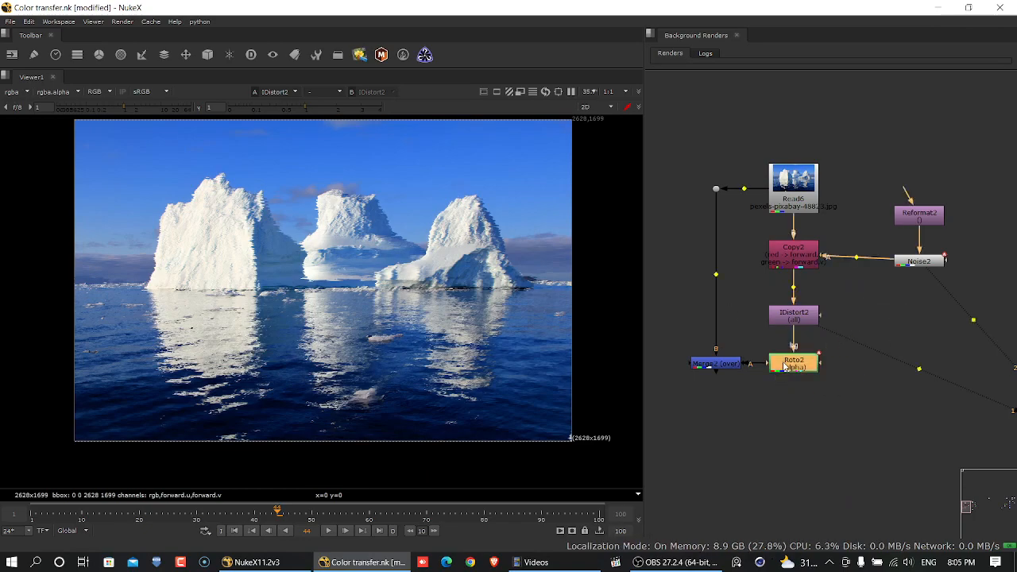
left_click(875, 315)
key("o")
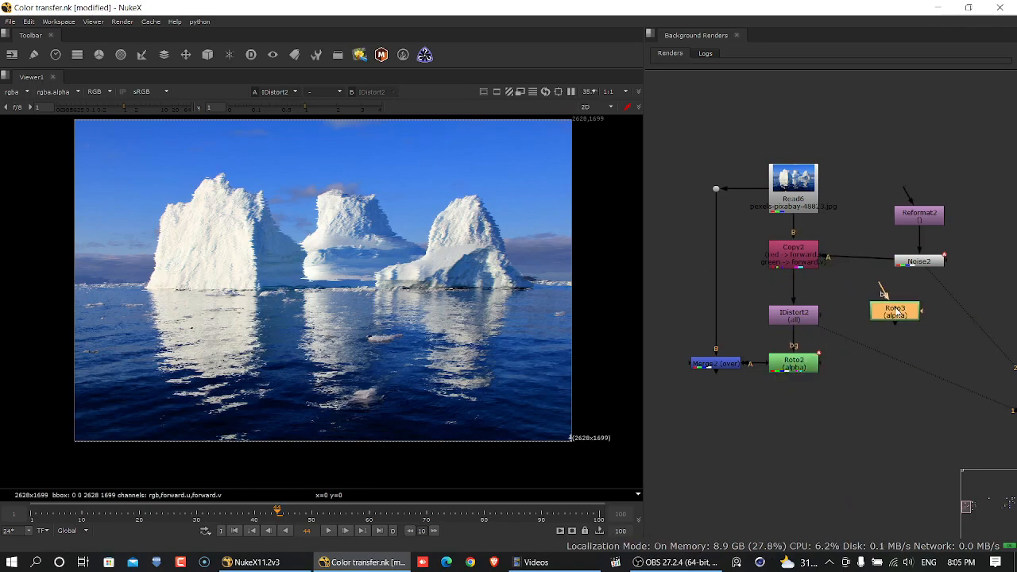
left_click(810, 320)
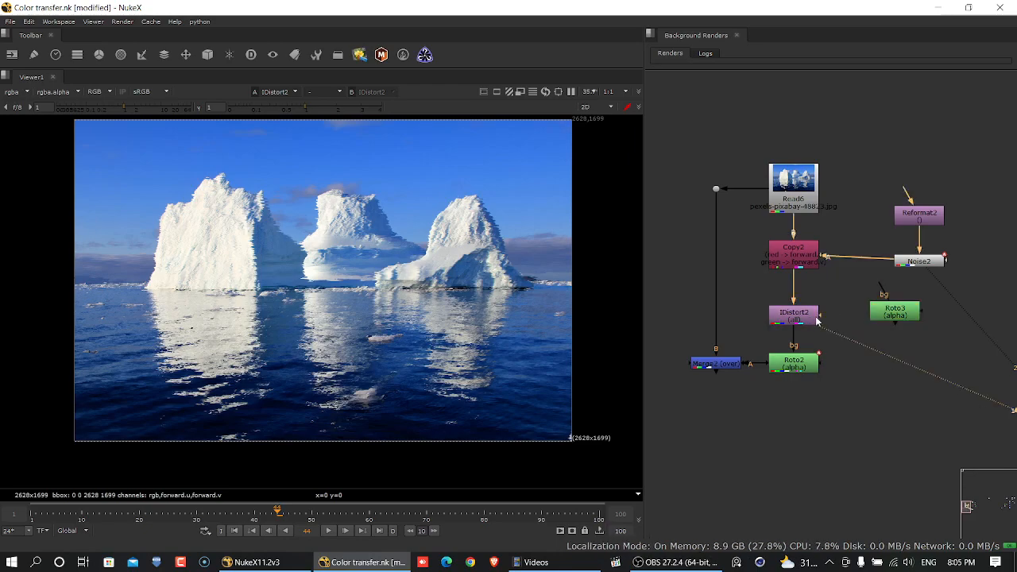
left_click_drag(819, 317, 884, 318)
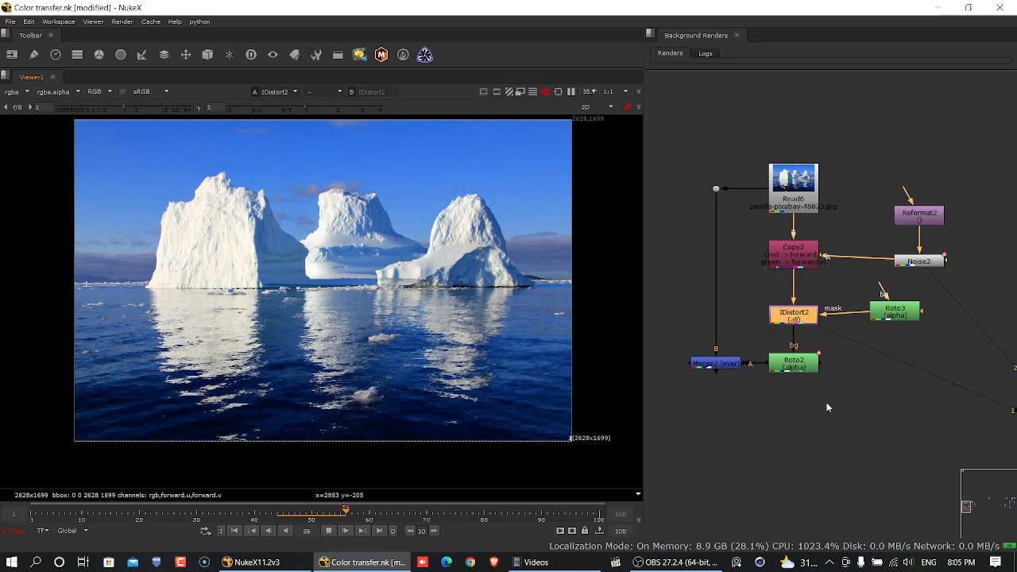
left_click_drag(889, 320, 900, 321)
- Disable the Merge node and the original Roto node below the IDistort
left_click_drag(660, 418, 849, 354)
key("d")
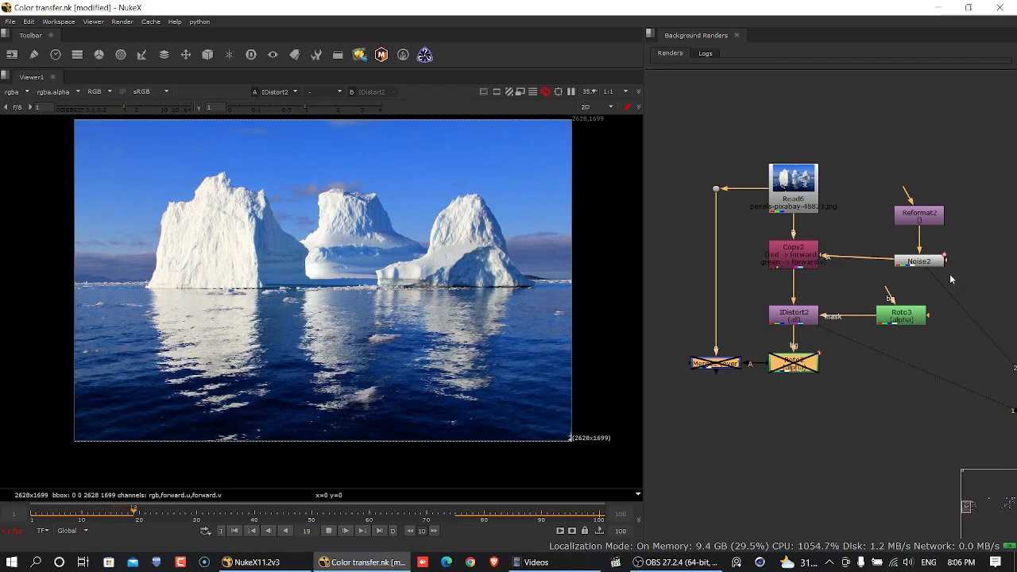
- Move the Reformat and Noise nodes up slightly so the Noise node lines up with the Copy node
left_click(922, 260)
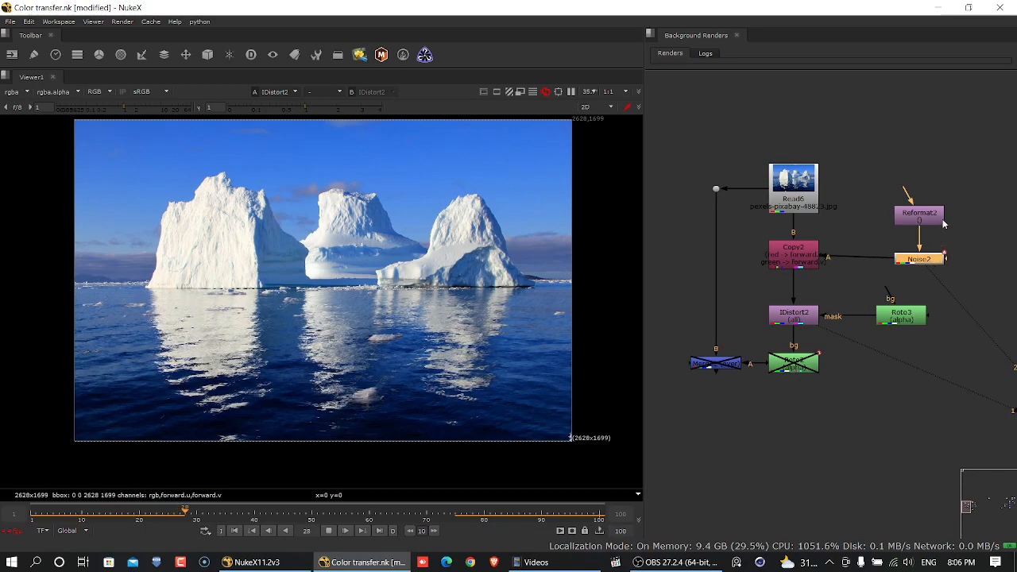
left_click_drag(942, 221, 942, 218)
left_click_drag(929, 264, 928, 260)
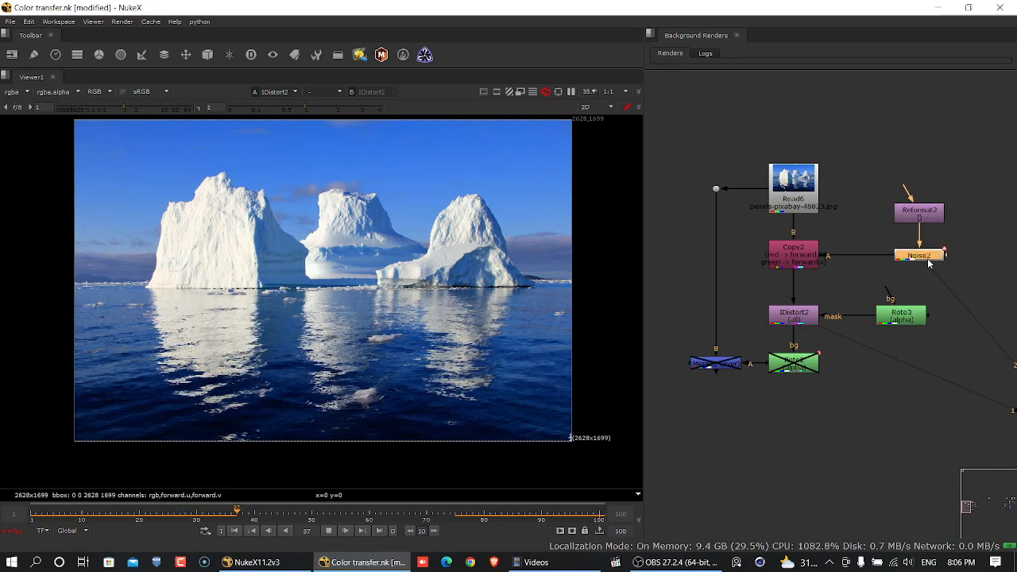